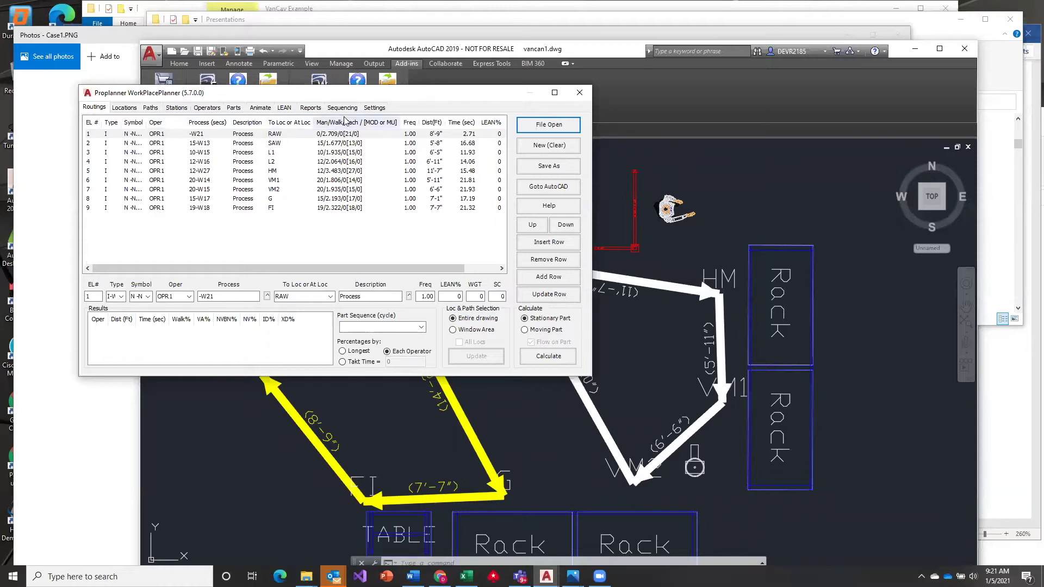
# - Review the Workplace Planner settings and return to the routing list
pyautogui.click(374, 108)
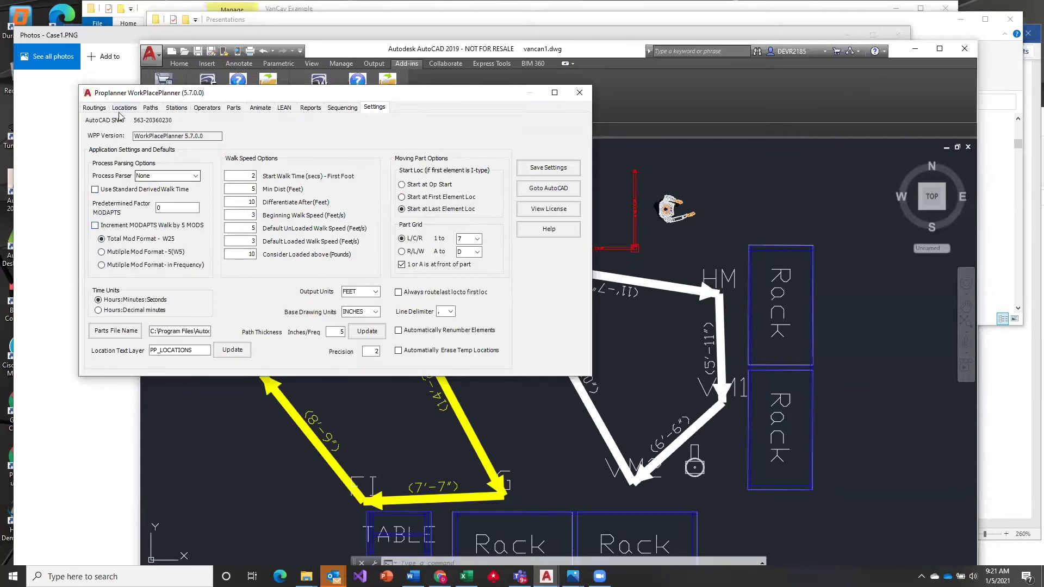
pyautogui.click(95, 108)
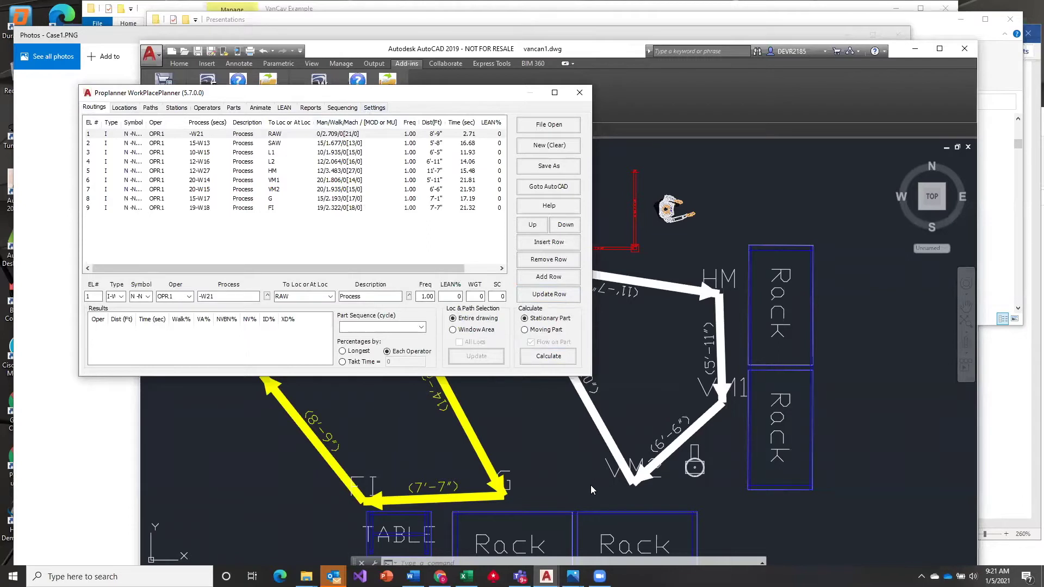
# - Go to the AutoCAD drawing and erase the L2 location label
pyautogui.click(559, 187)
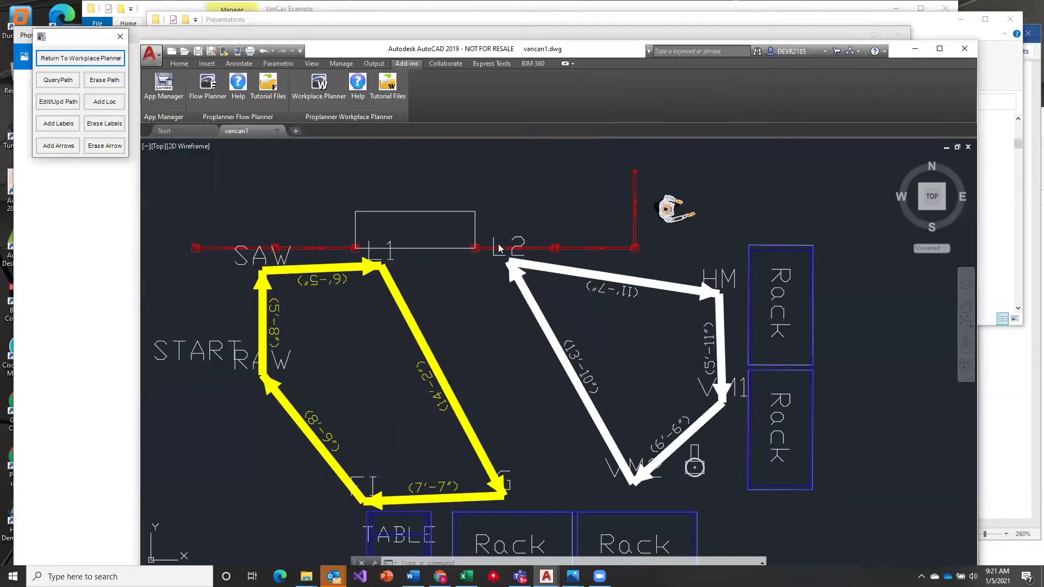
pyautogui.click(514, 238)
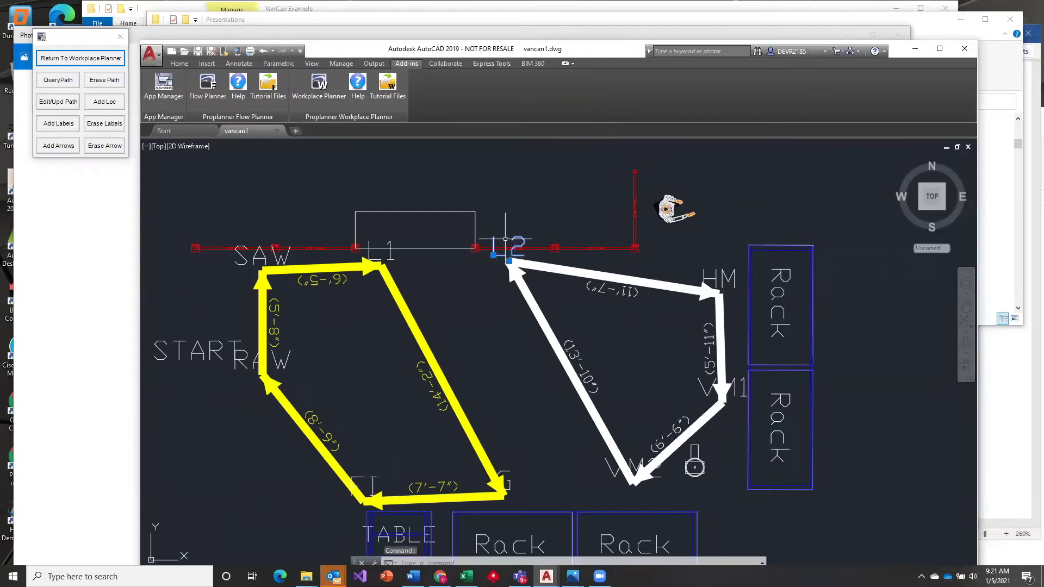
pyautogui.press('Delete')
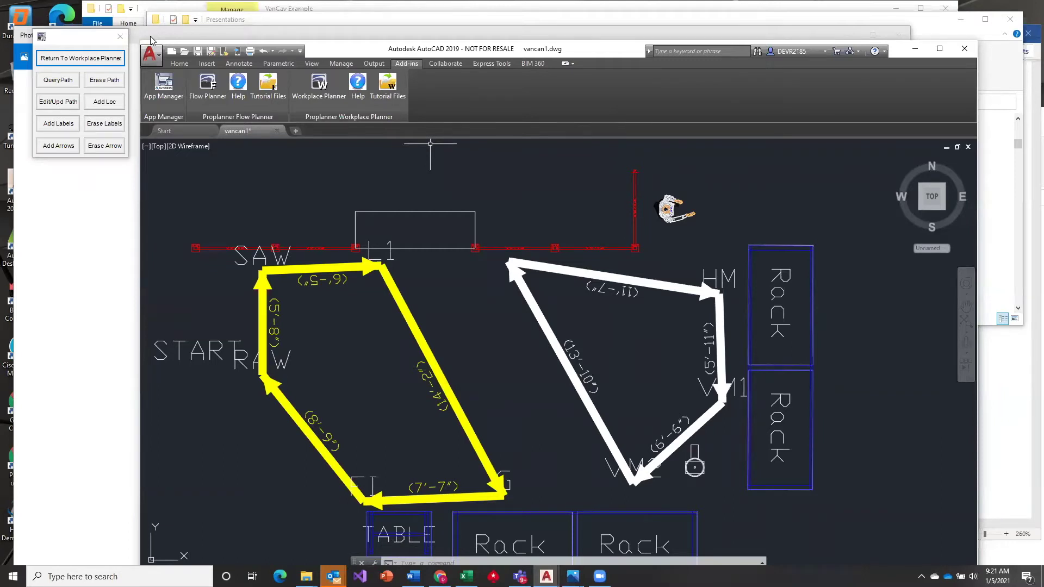
pyautogui.write('uni')
pyautogui.moveTo(632, 55); pyautogui.dragTo(623, 31)
pyautogui.write('units')
pyautogui.press('Return')
pyautogui.click(524, 171)
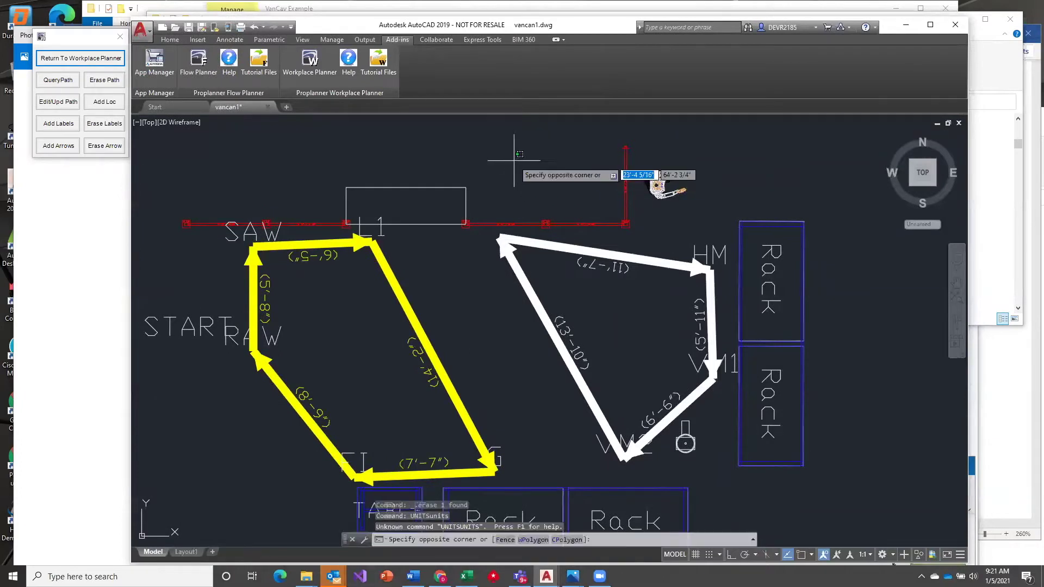
pyautogui.press('Down')
pyautogui.press('Escape')
pyautogui.press('Escape')
# - Set the drawing's length unit type to Engineering with the UNITS command
pyautogui.press('Return')
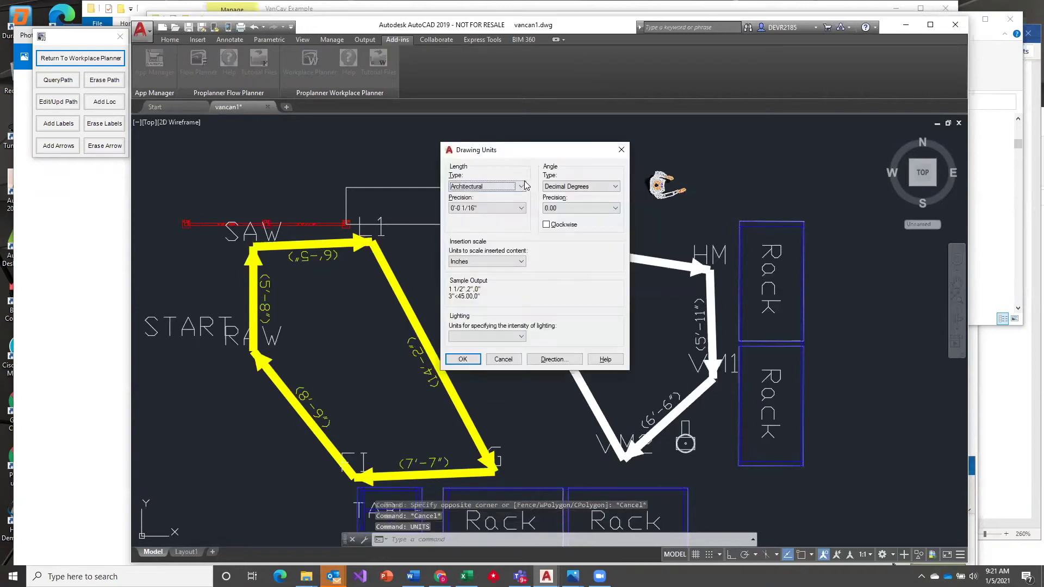
pyautogui.click(520, 186)
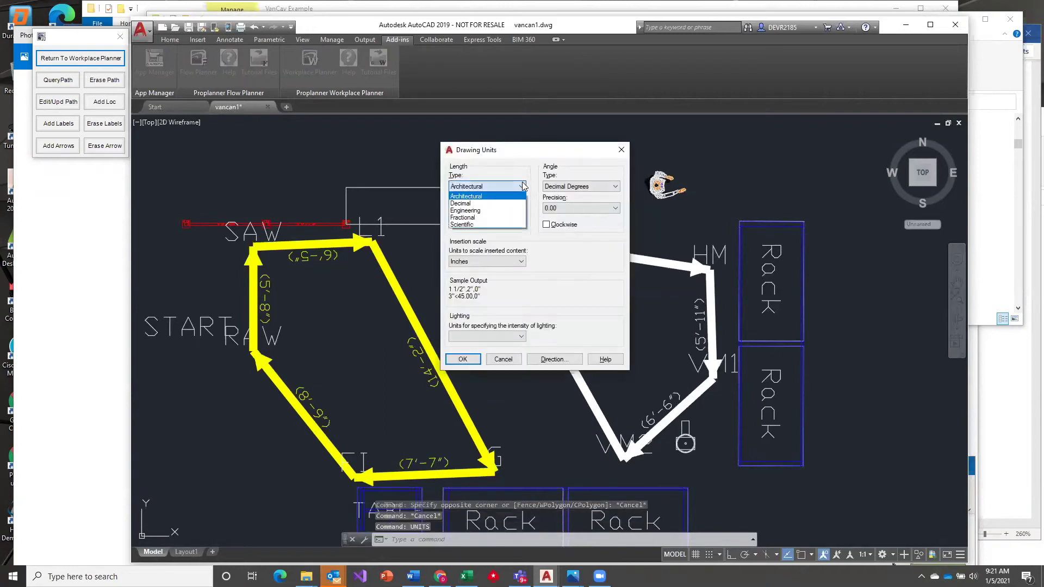
pyautogui.click(489, 211)
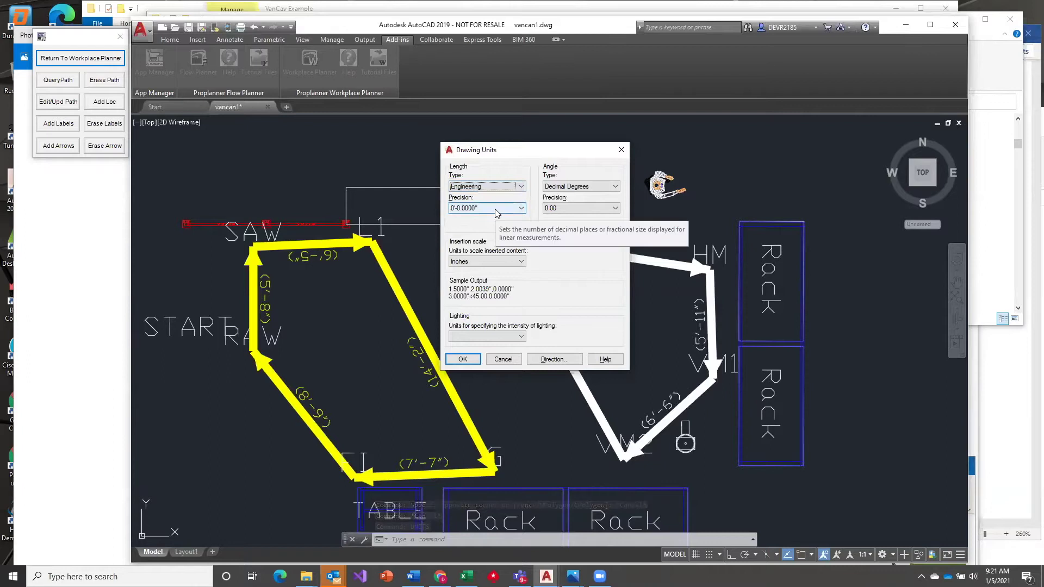
pyautogui.click(522, 188)
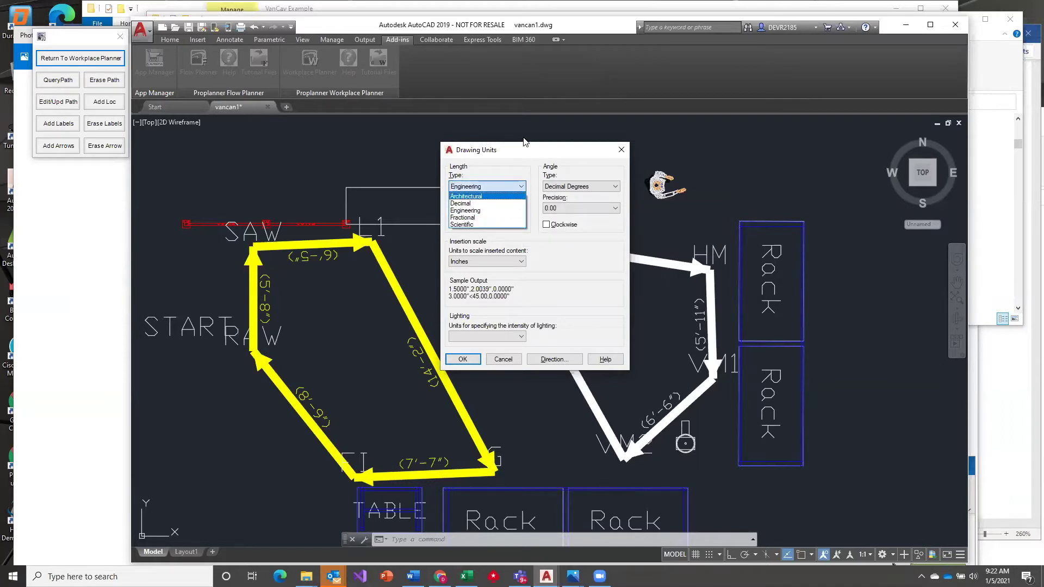
pyautogui.click(522, 157)
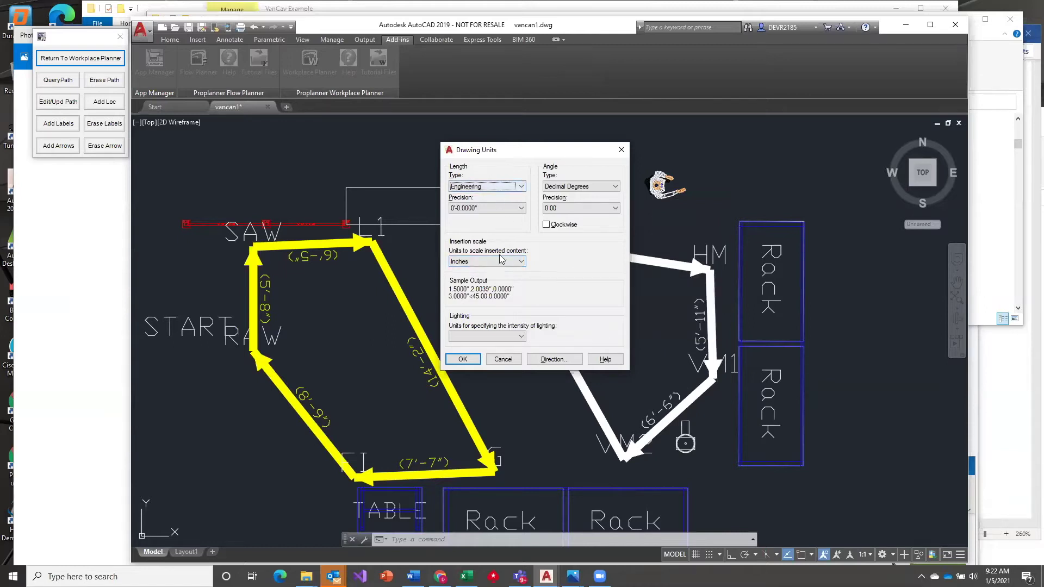
pyautogui.click(462, 359)
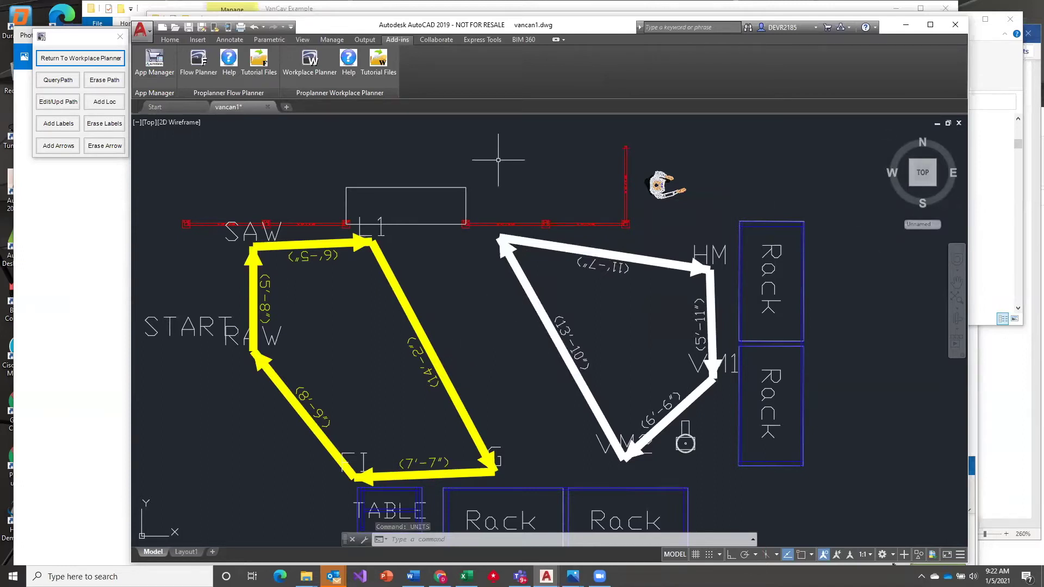
# - Check the width of the upper vertical rack with the DIST command, then cancel the measurement
pyautogui.write('dist')
pyautogui.press('Return')
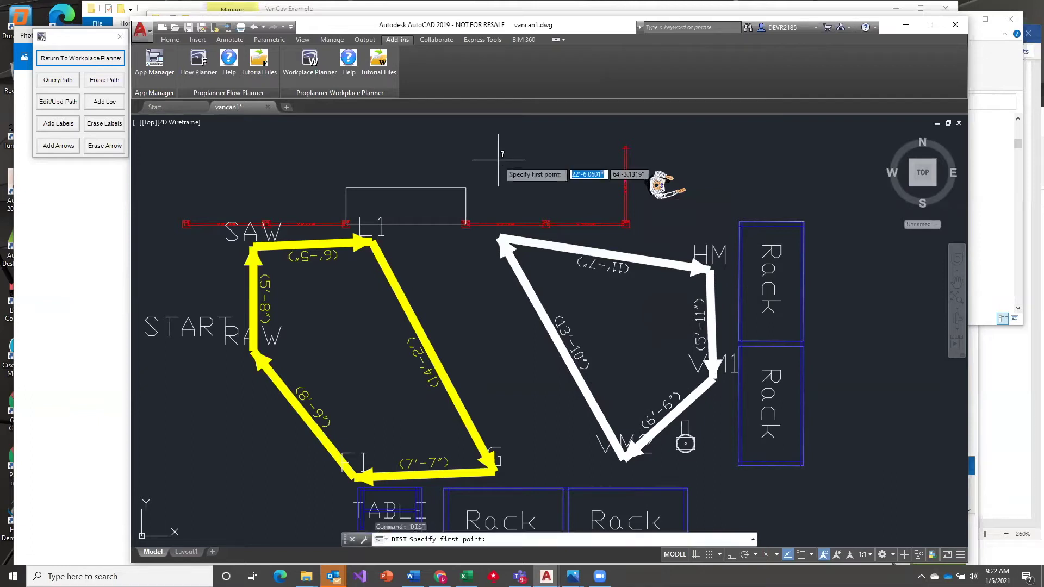
pyautogui.click(740, 222)
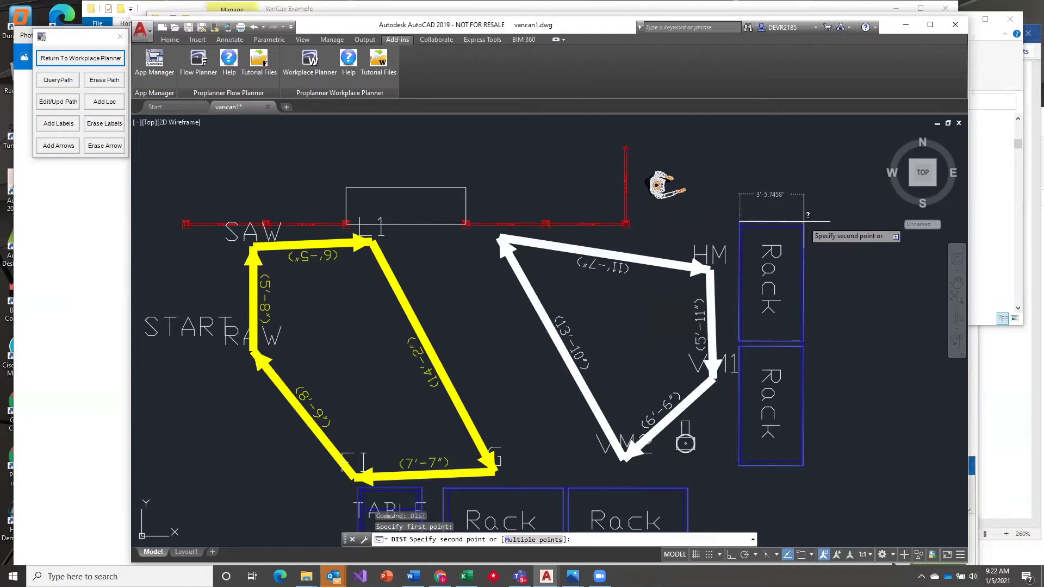
pyautogui.press('Escape')
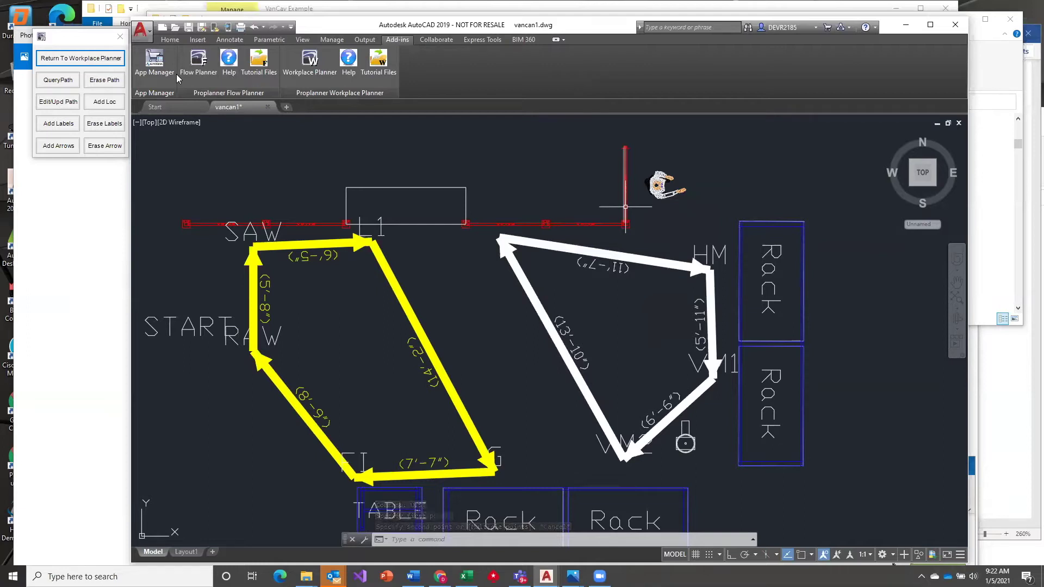
# - Return to Workplace Planner, review its output and base drawing unit settings, and go back to the routing list
pyautogui.click(106, 64)
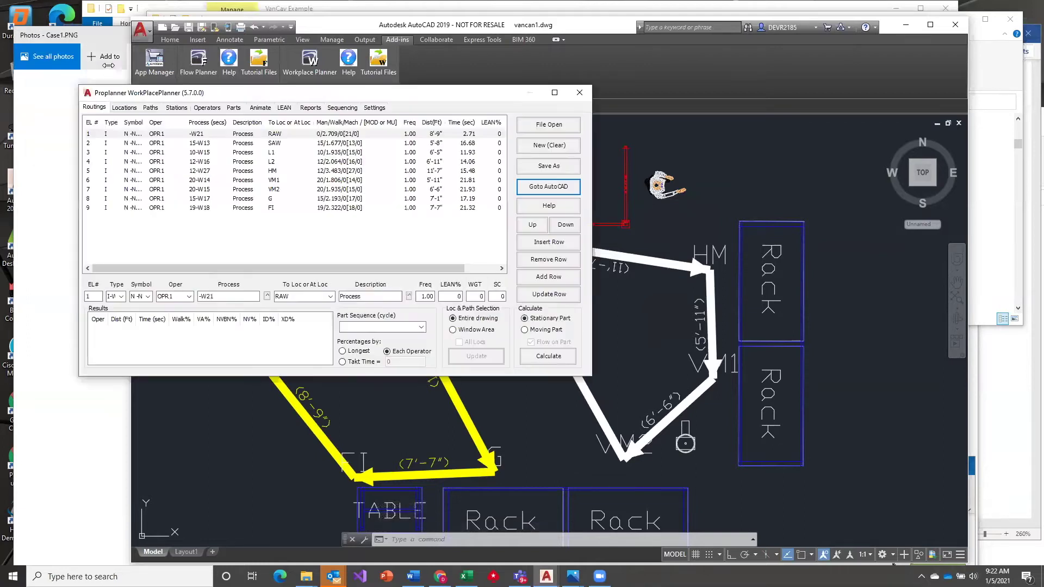
pyautogui.click(373, 108)
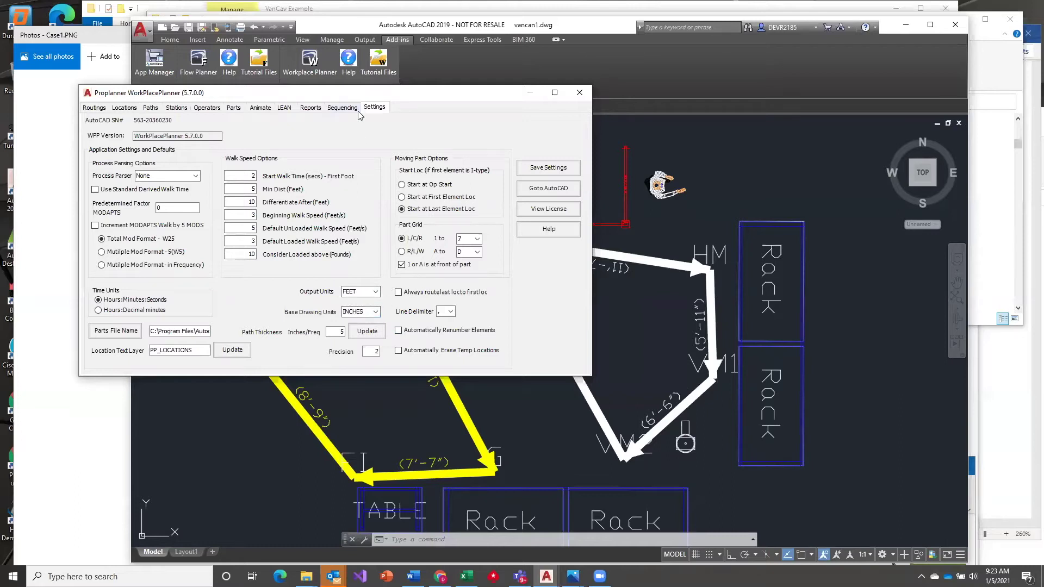
pyautogui.click(95, 107)
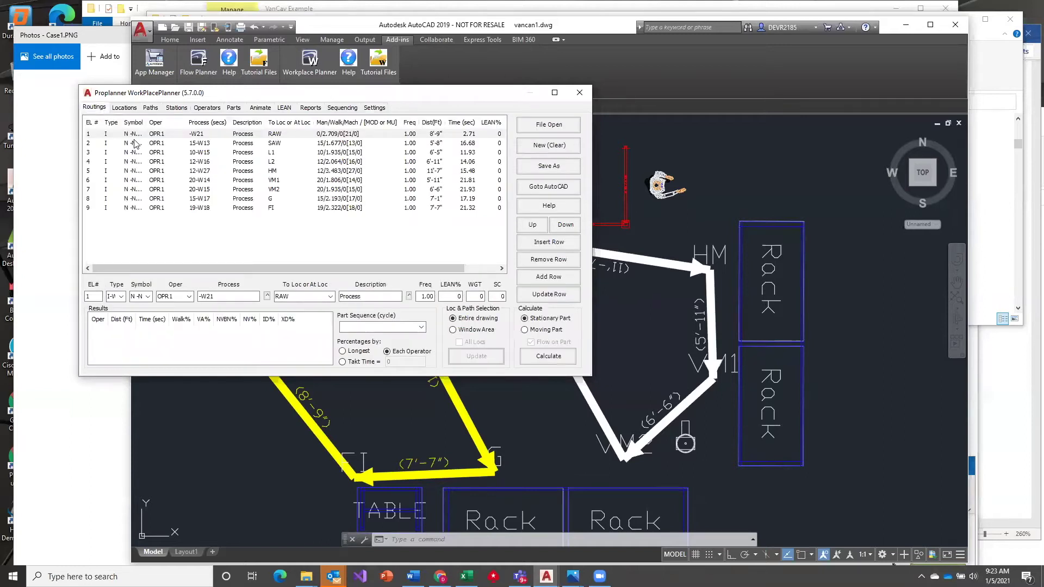
# - Load the routing file vancan1b.csv into Workplace Planner
pyautogui.click(549, 124)
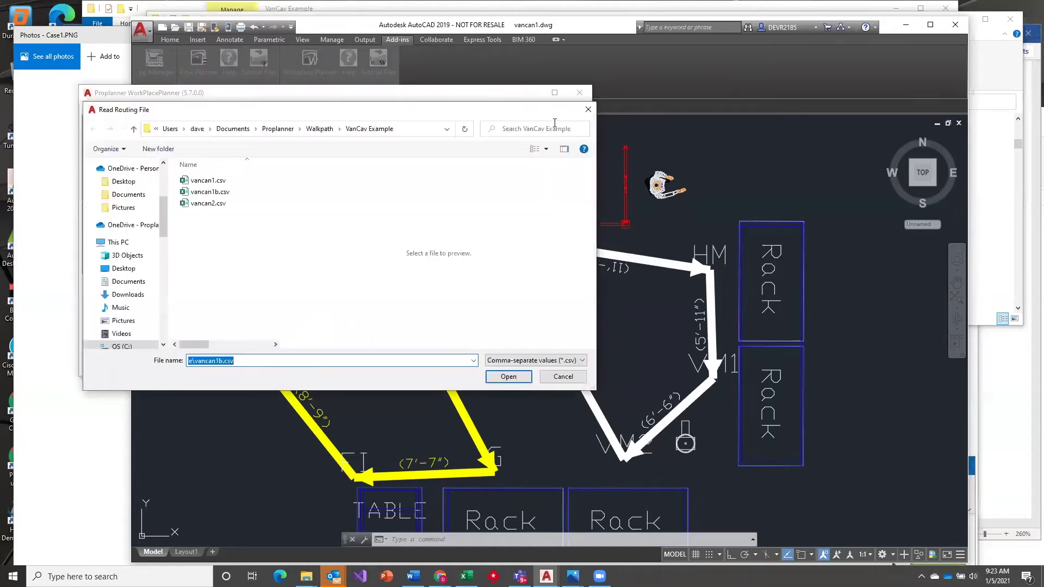
pyautogui.click(229, 193)
pyautogui.press('Return')
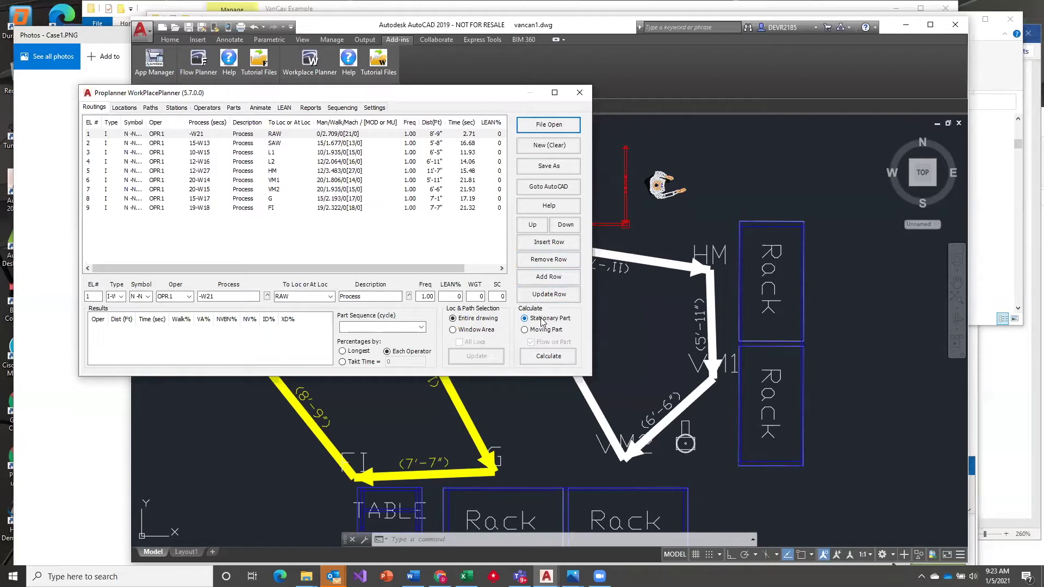
# - Calculate the stationary-part routing, placing the missing L2 location by the red wall between L1 and HM and erasing all invalid or unused polylines
pyautogui.click(549, 359)
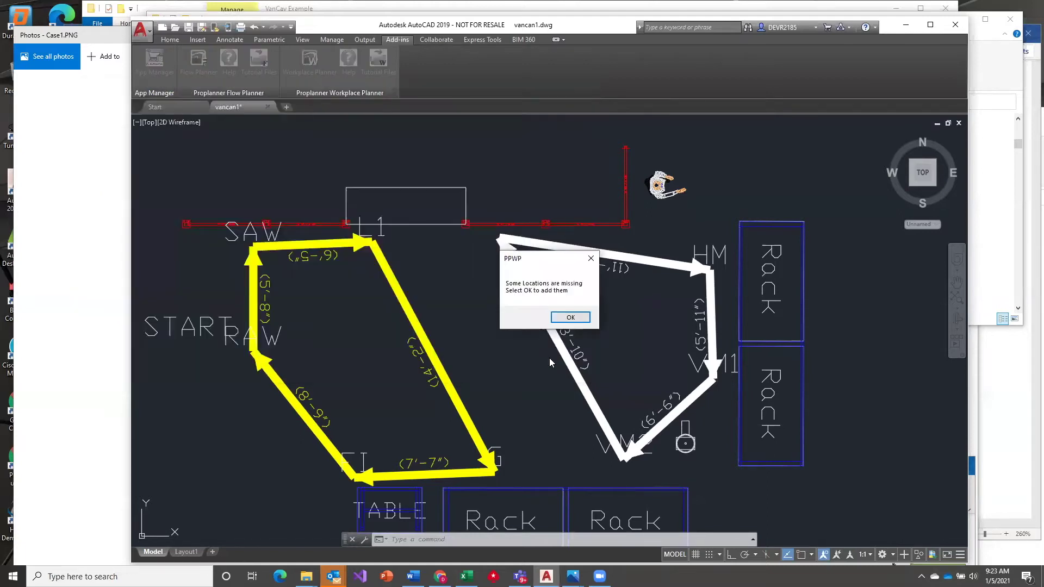
pyautogui.click(566, 322)
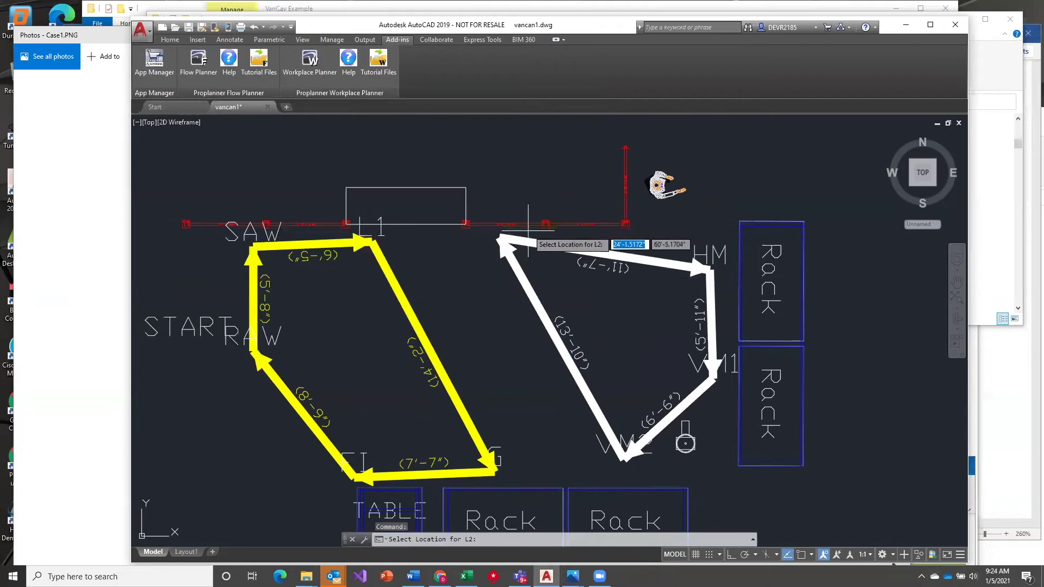
pyautogui.click(552, 233)
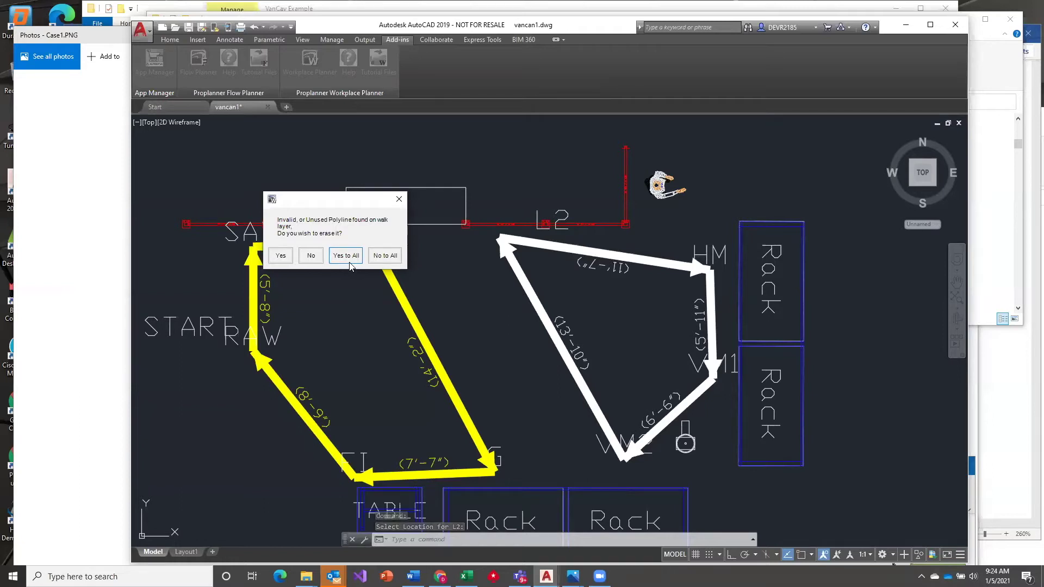
pyautogui.click(334, 259)
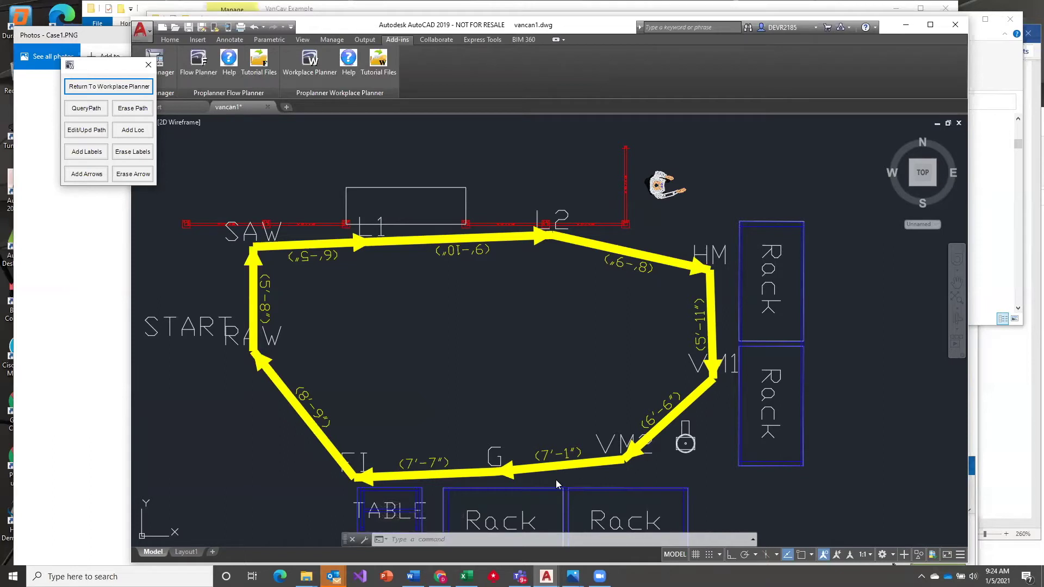
# - Disable Path Arrows in the path options and recalculate the routing
pyautogui.click(102, 82)
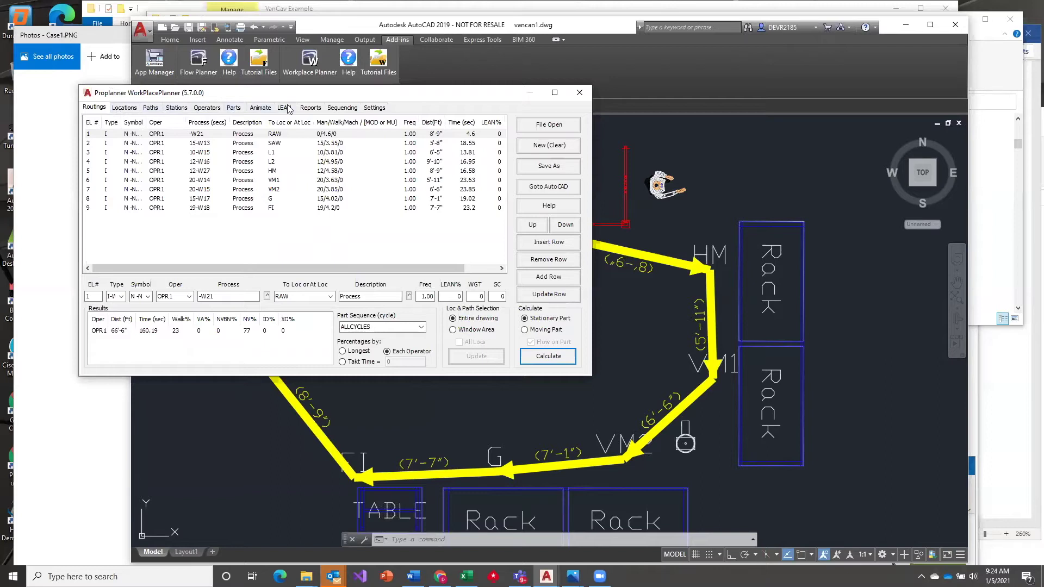
pyautogui.click(150, 108)
pyautogui.click(227, 304)
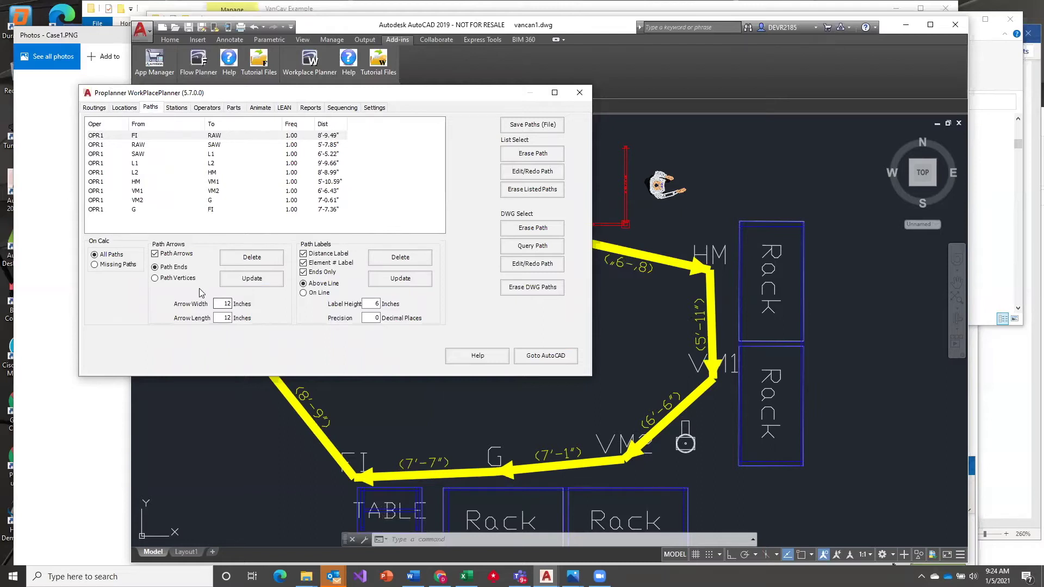
pyautogui.click(164, 253)
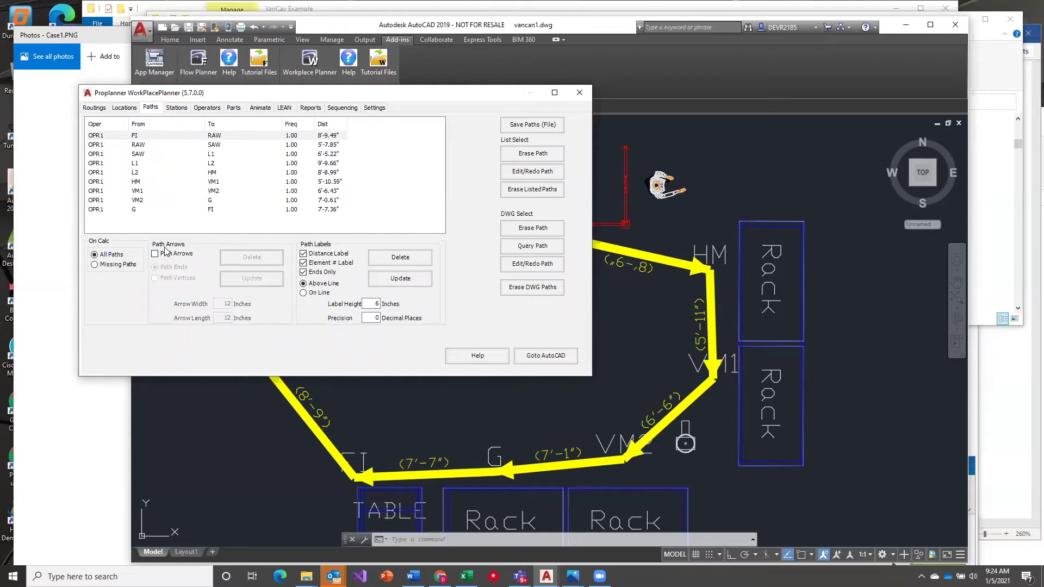
pyautogui.click(95, 107)
pyautogui.click(546, 356)
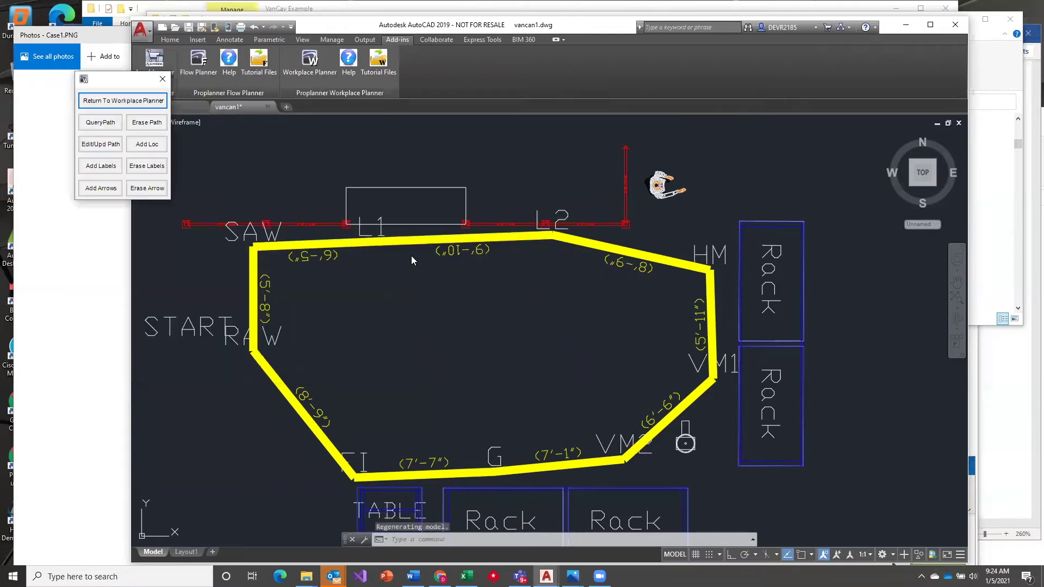
# - Re-enable Path Arrows at the path ends and update the arrows in the drawing
pyautogui.click(154, 106)
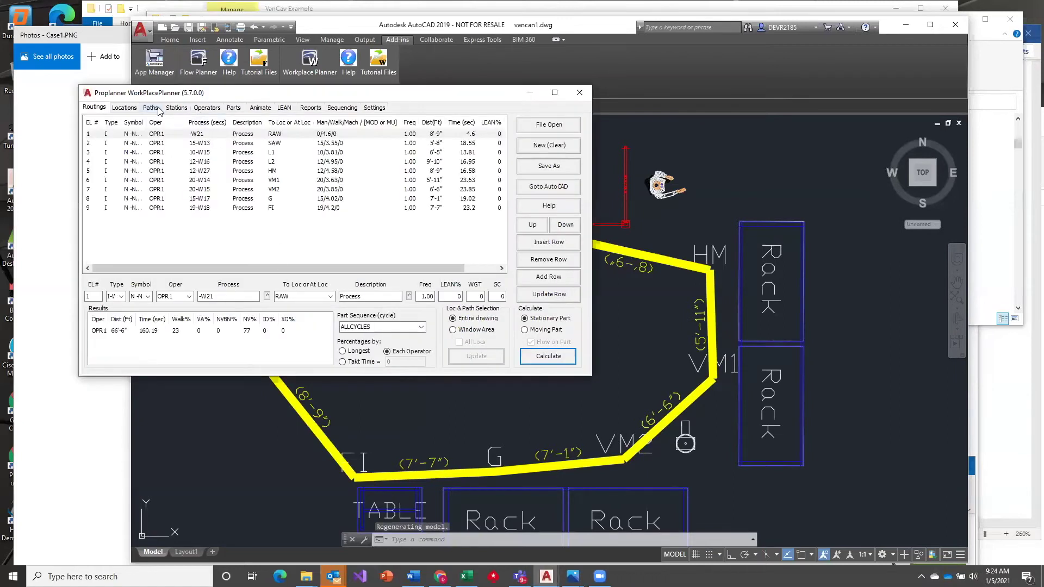
pyautogui.click(151, 108)
pyautogui.click(172, 254)
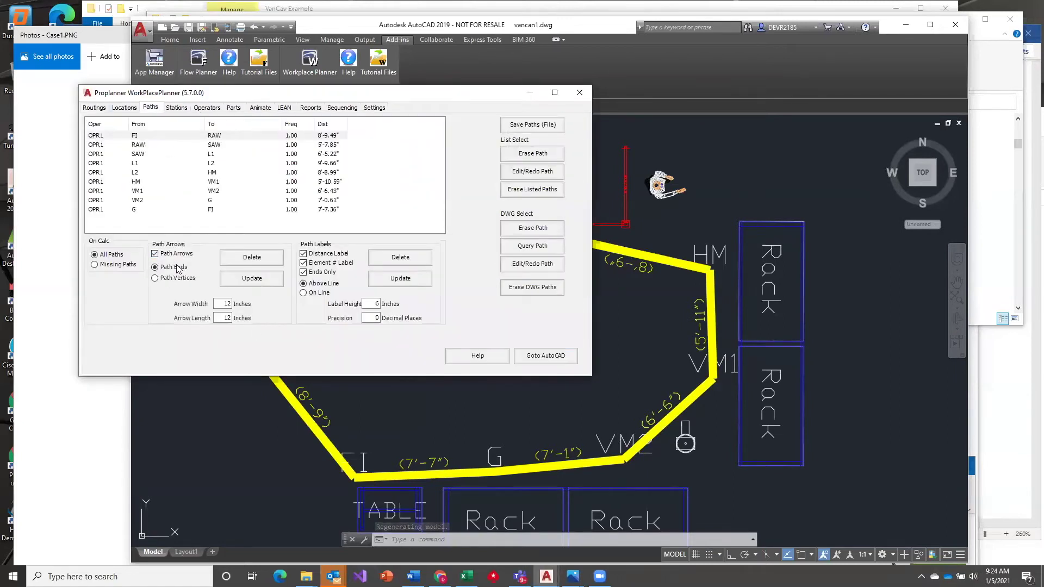
pyautogui.click(268, 284)
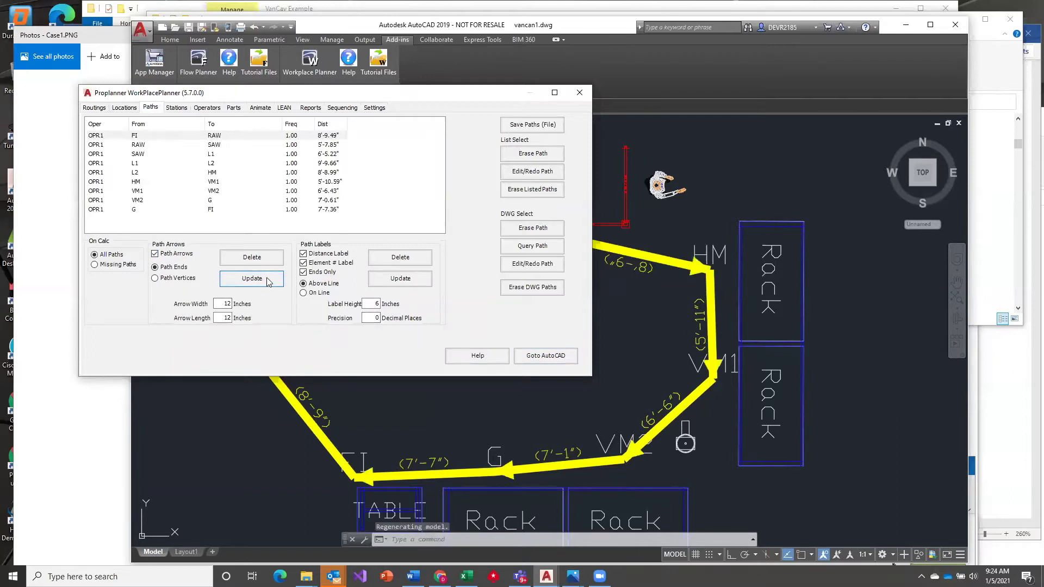
# - Delete the path labels from the drawing and regenerate them
pyautogui.click(397, 260)
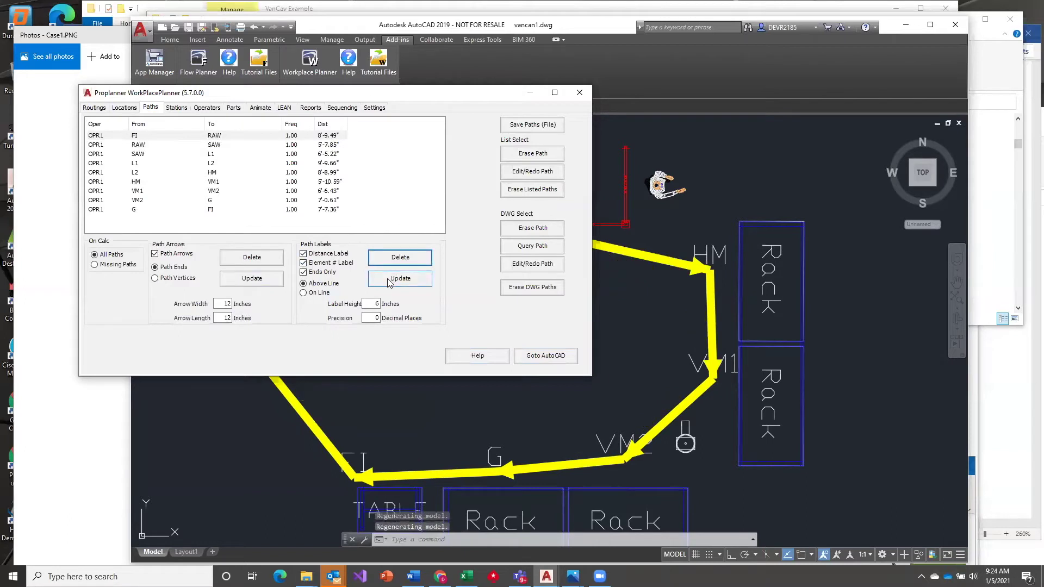
pyautogui.click(387, 279)
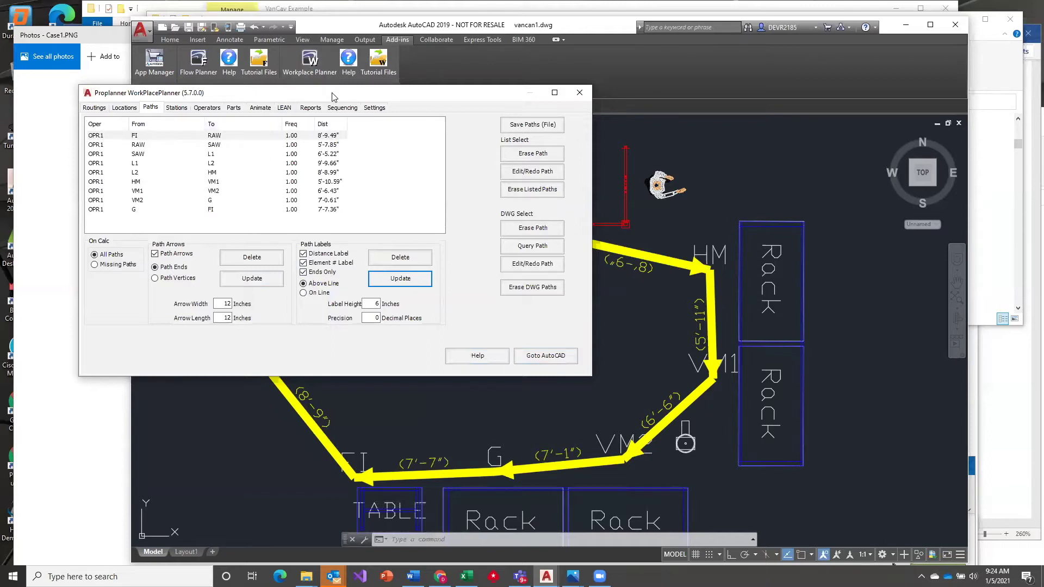
# - Move the Workplace Planner window aside and select operator OPR1 to view its walk speeds and start location
pyautogui.moveTo(333, 98); pyautogui.dragTo(296, 96)
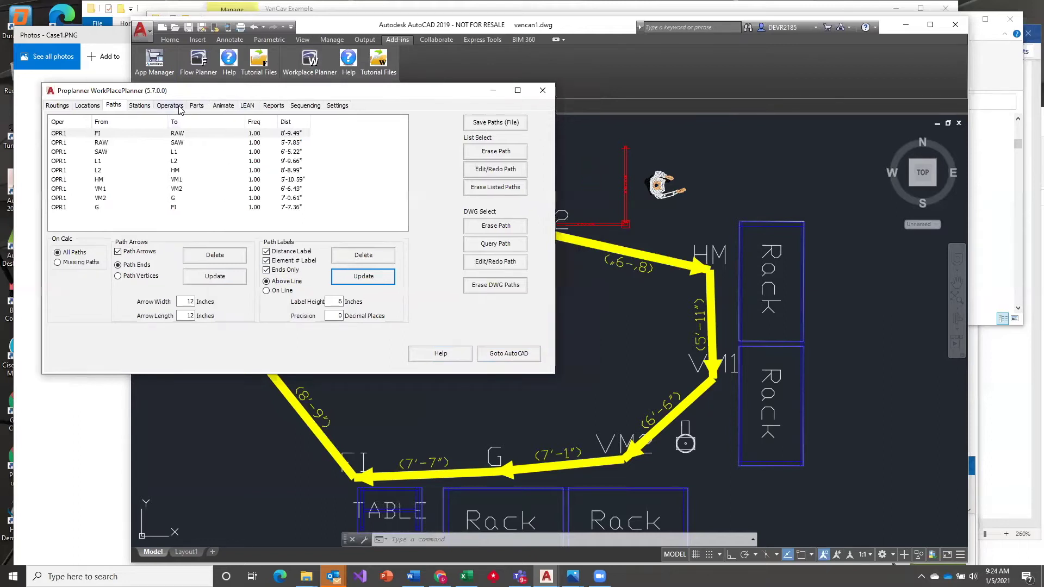
pyautogui.click(170, 105)
pyautogui.click(138, 134)
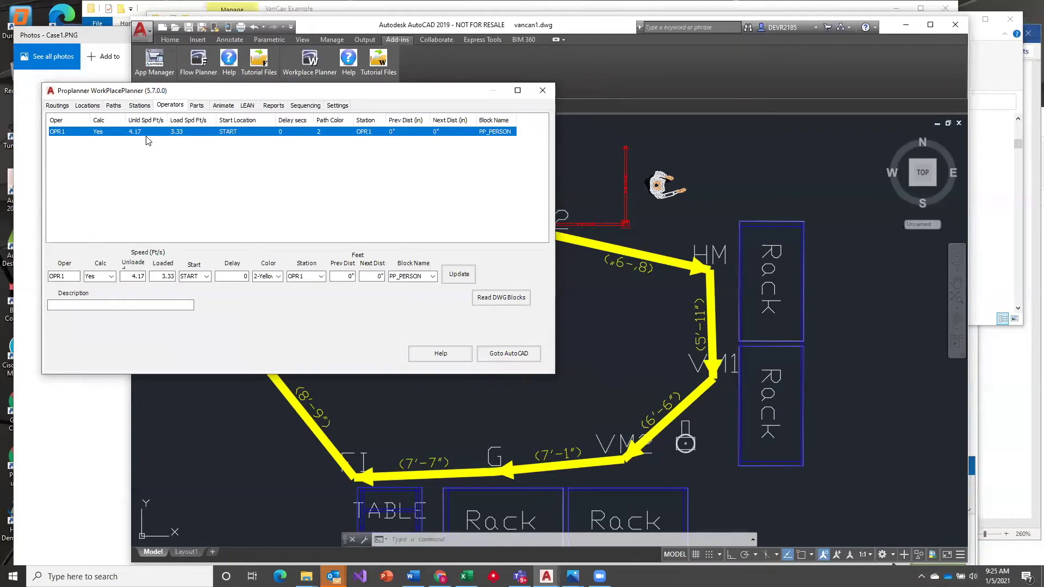
# - Set operator OPR1's unloaded walk speed to 5 ft/s and check the available block names for the operator
pyautogui.click(131, 276)
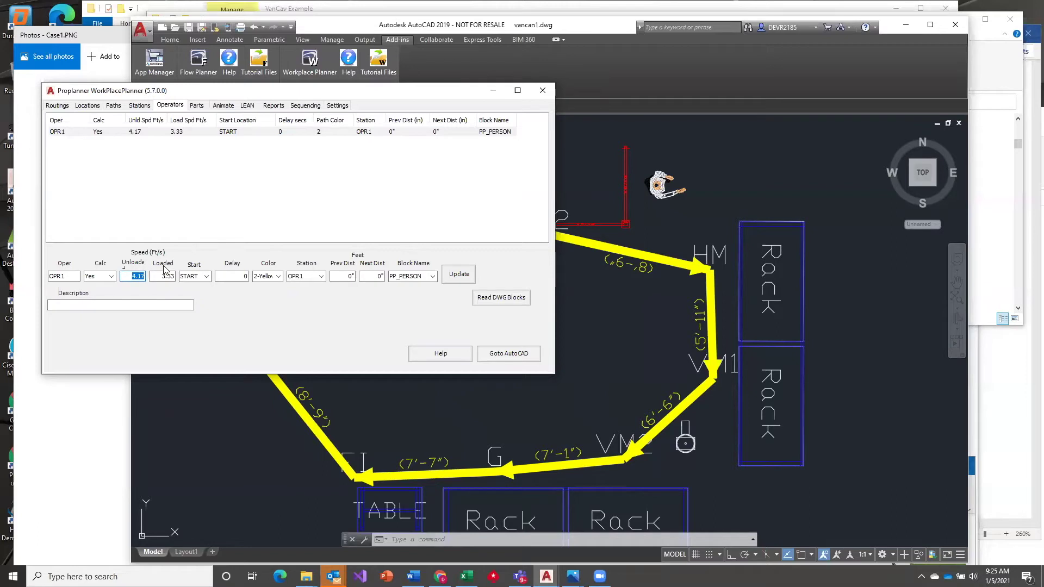
pyautogui.write('5')
pyautogui.click(448, 275)
pyautogui.click(433, 276)
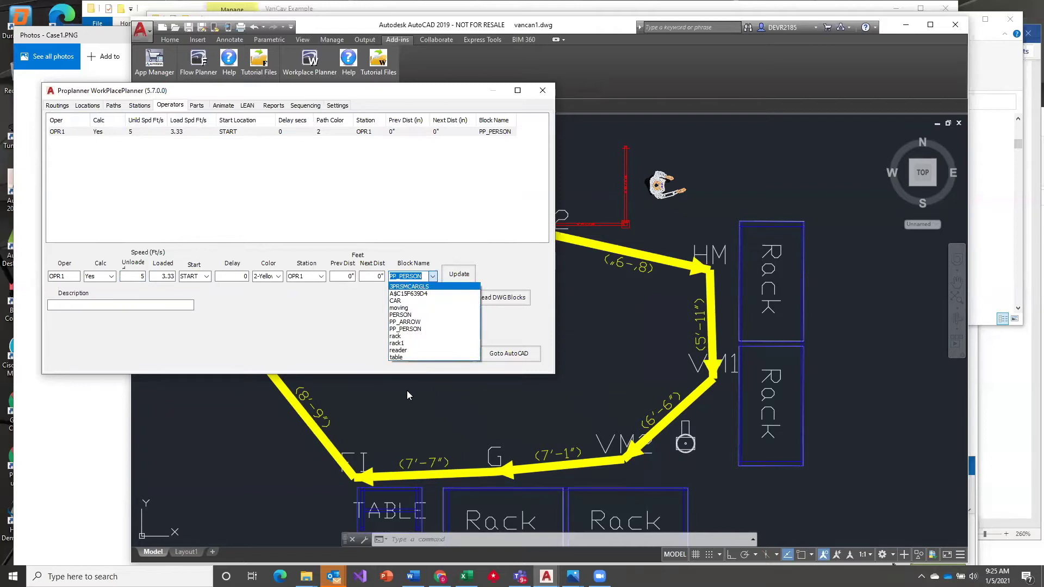
pyautogui.click(338, 325)
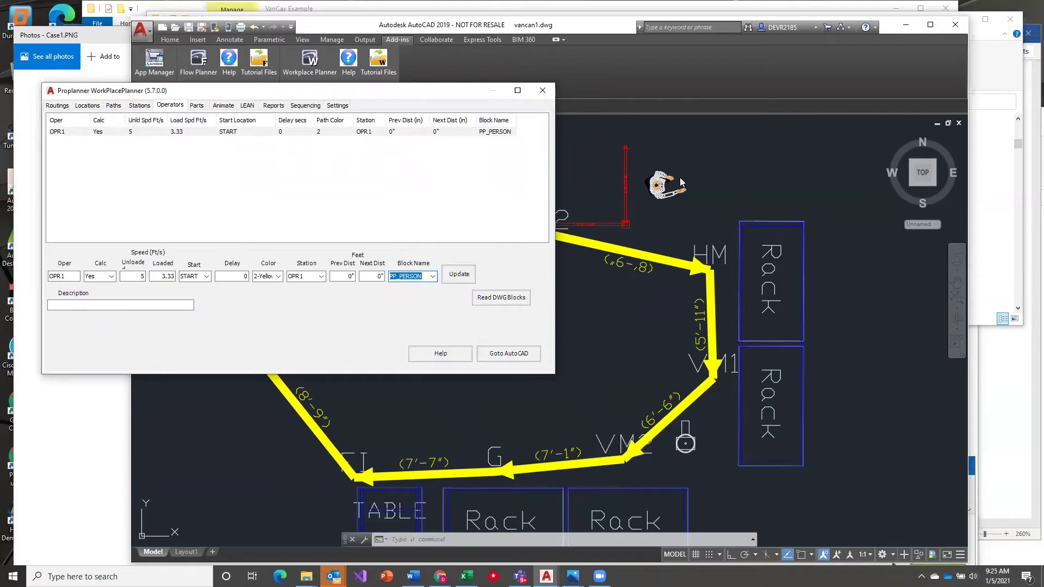
# - Go to the AutoCAD drawing and window-zoom on the whole workcell with its walk paths
pyautogui.scroll(-2, 687, 164)
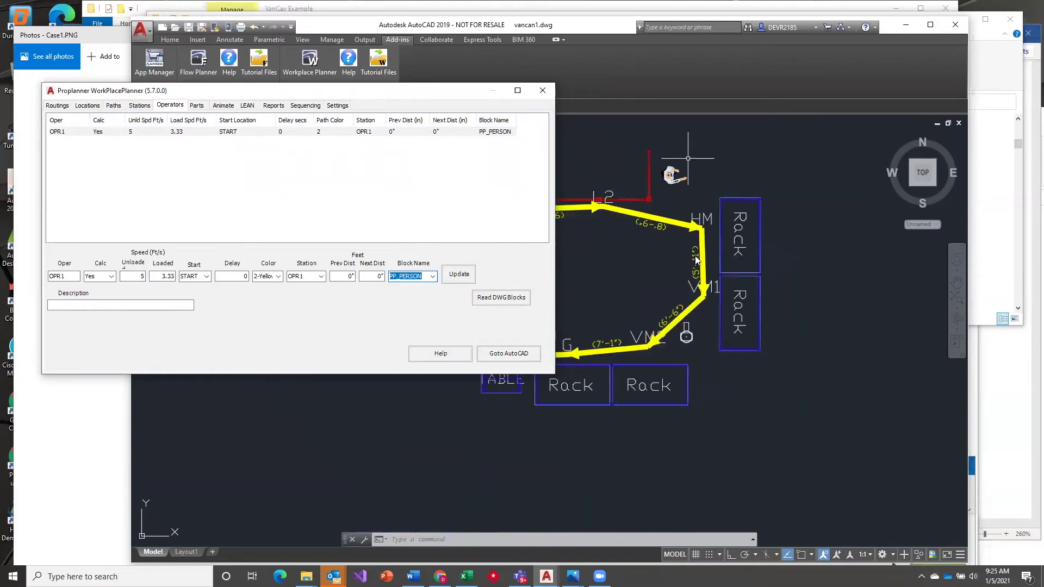
pyautogui.click(508, 354)
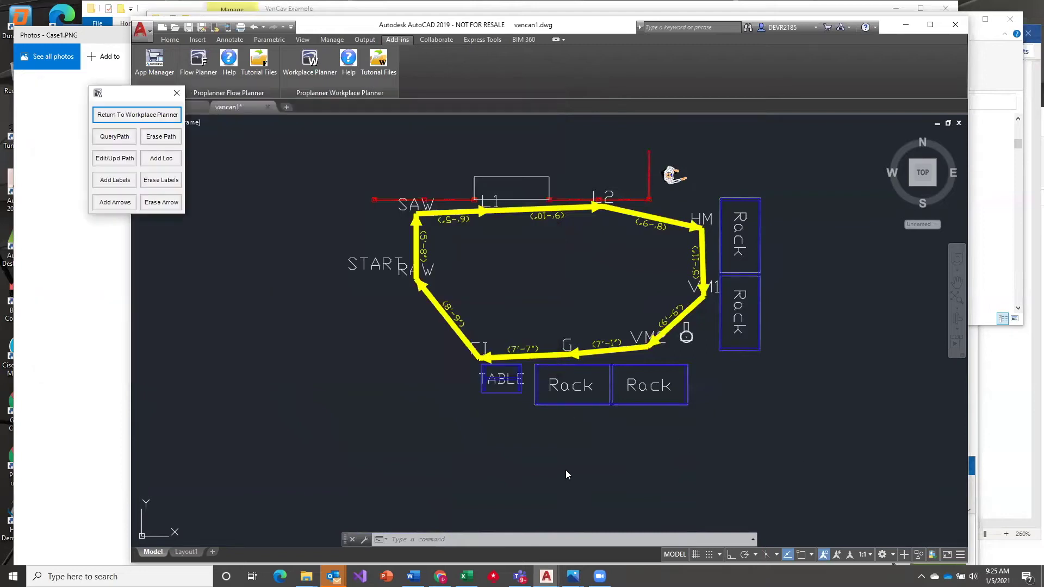
pyautogui.click(348, 437)
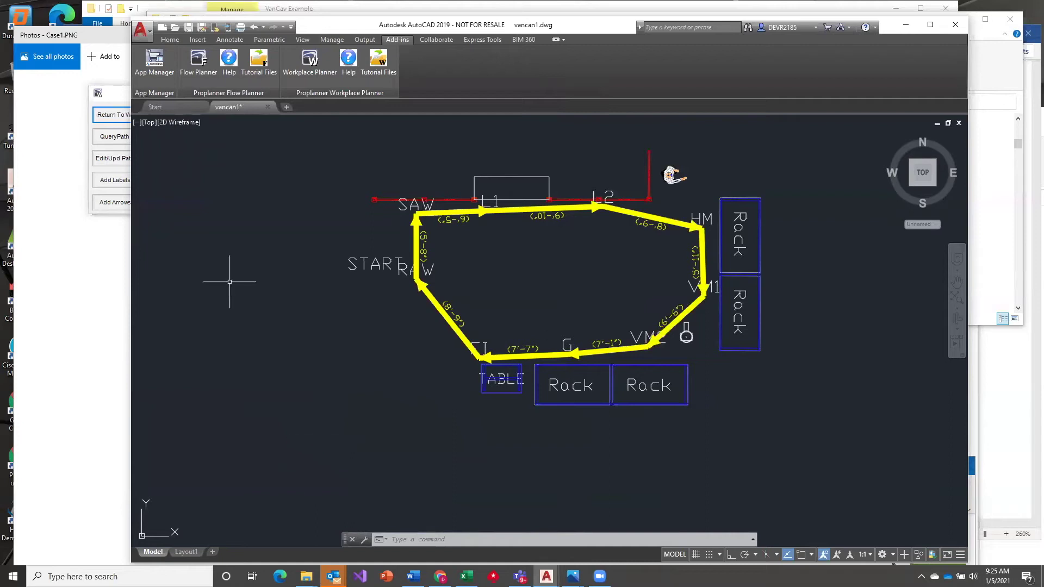
pyautogui.write('z')
pyautogui.press('Return')
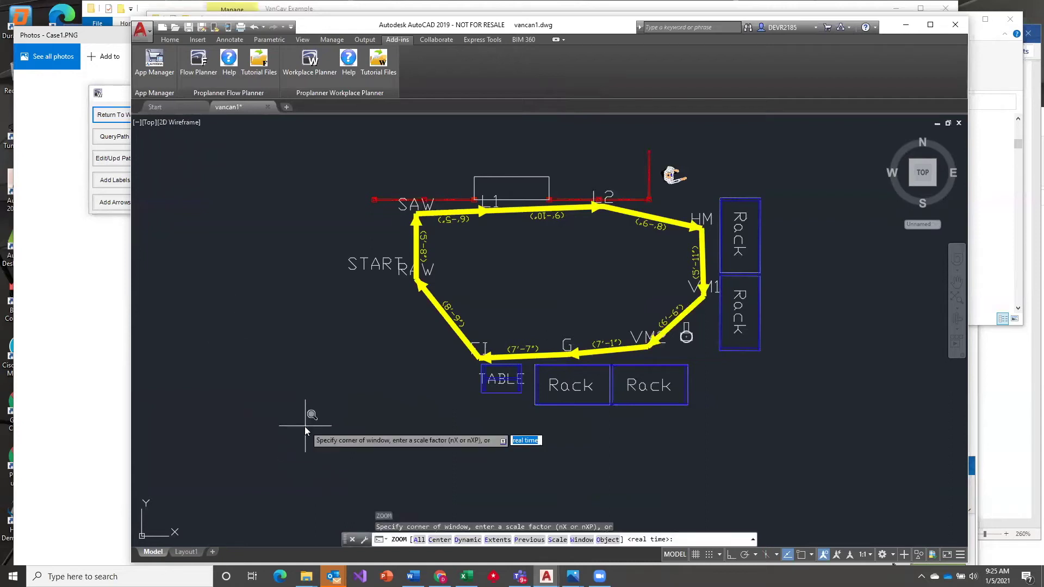
pyautogui.write('w')
pyautogui.press('Return')
pyautogui.click(356, 425)
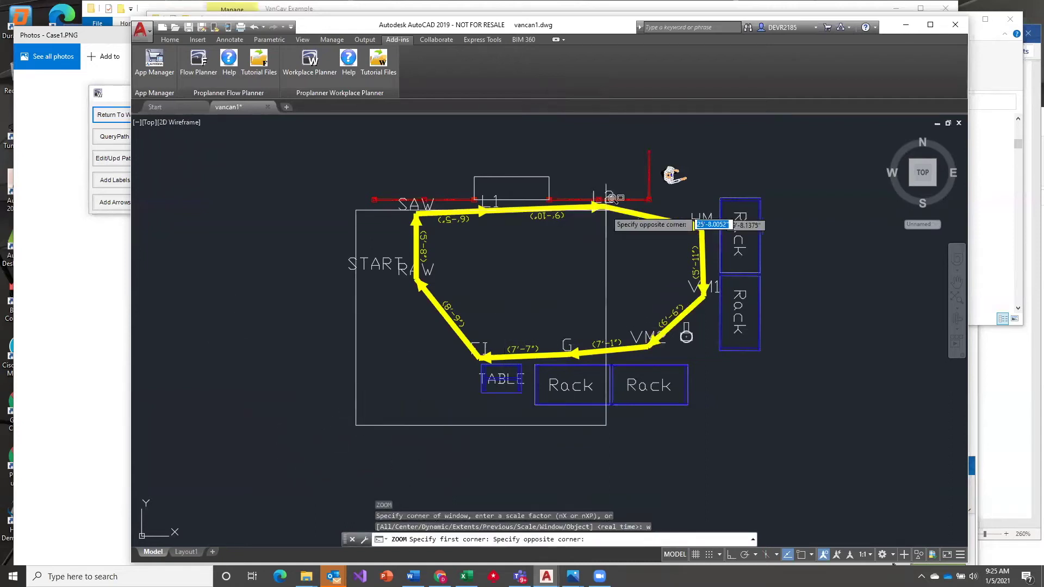
pyautogui.click(793, 153)
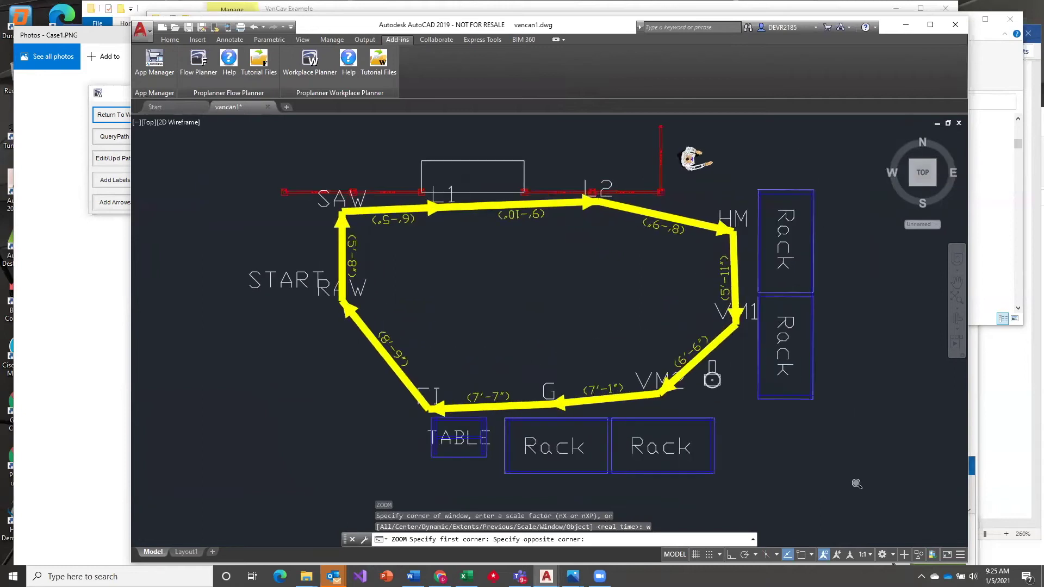
# - Return to Workplace Planner and view the path color options for operator OPR1
pyautogui.click(112, 115)
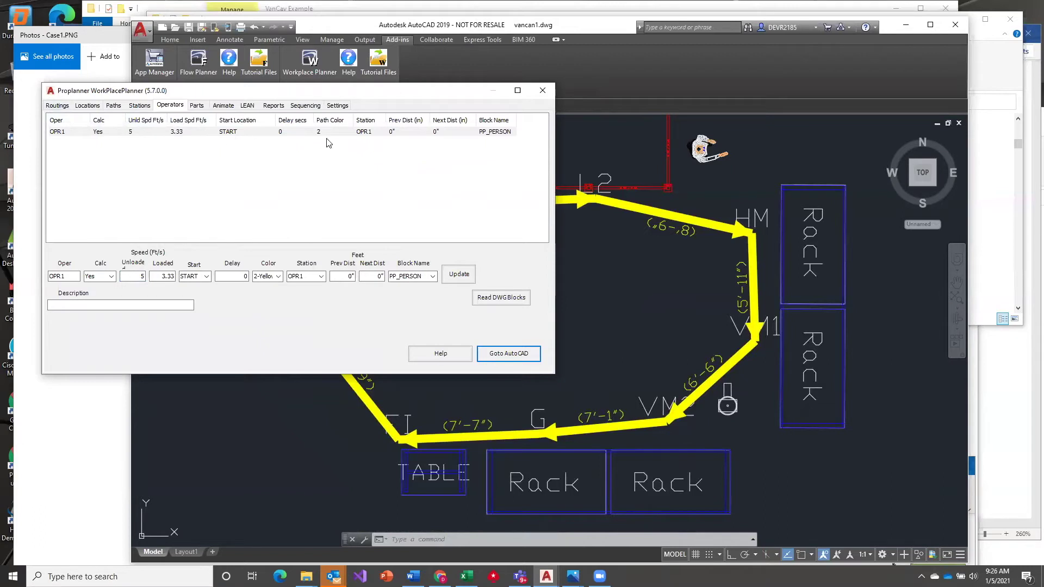
pyautogui.click(281, 277)
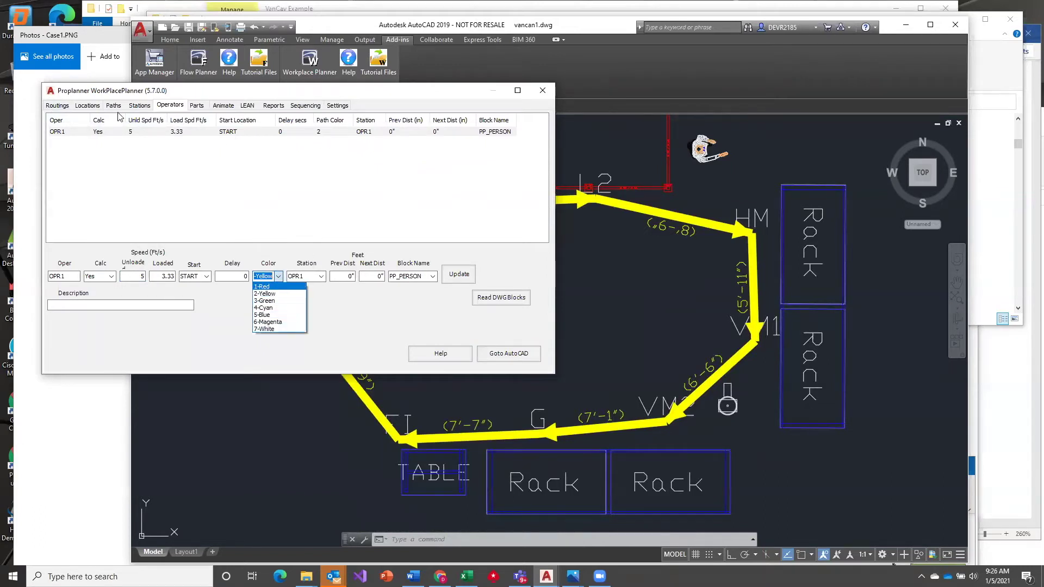
pyautogui.click(61, 112)
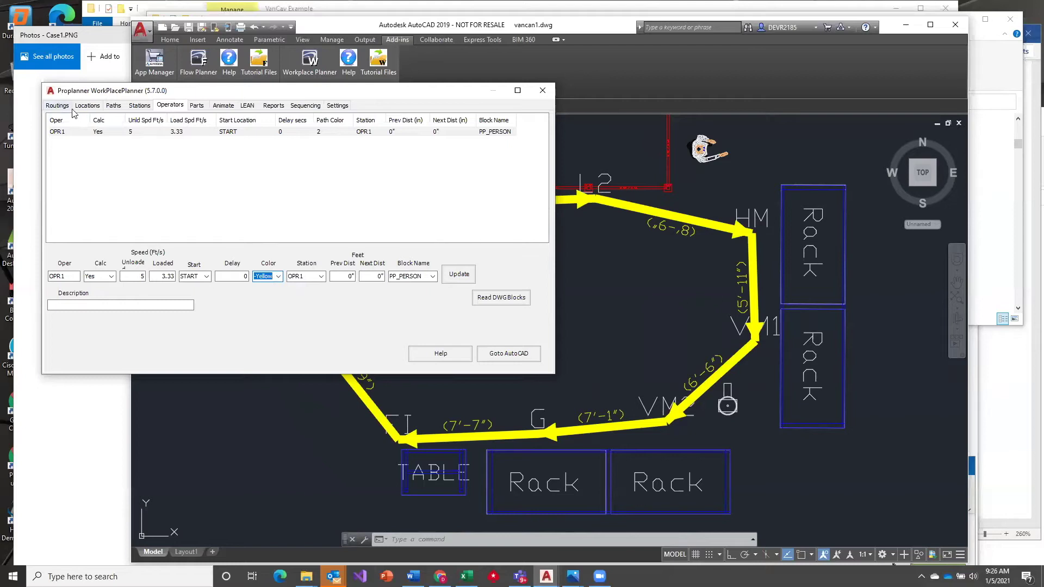
# - Review the list of location coordinates and the Location Text Layer setting
pyautogui.click(94, 107)
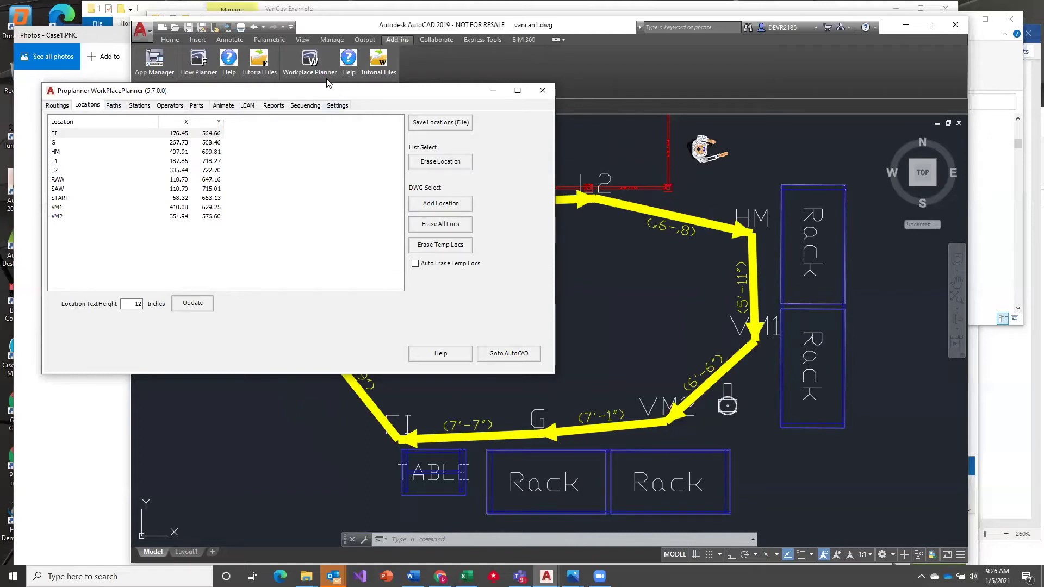
pyautogui.click(337, 106)
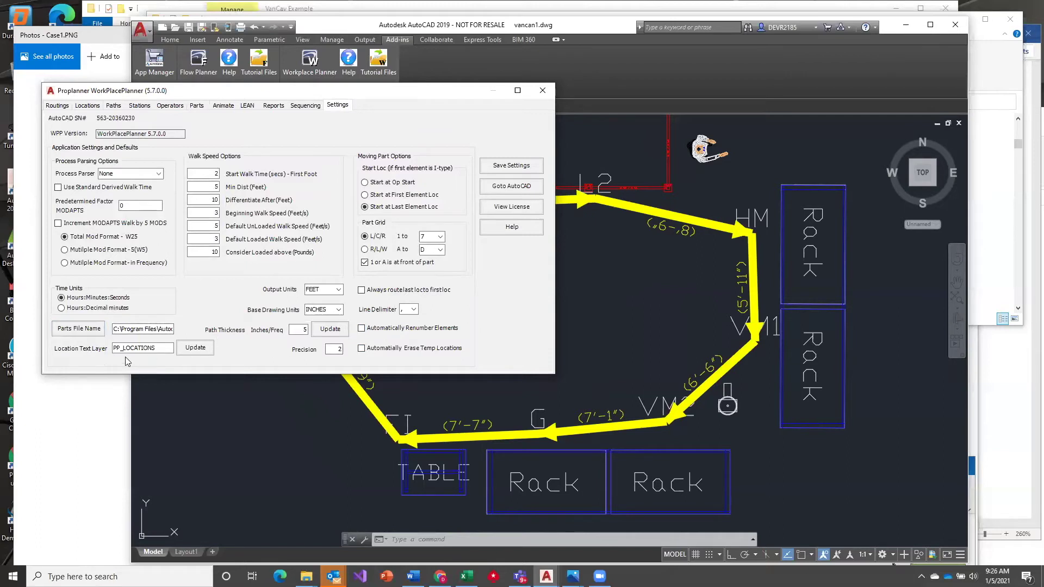
pyautogui.moveTo(162, 349); pyautogui.dragTo(113, 351)
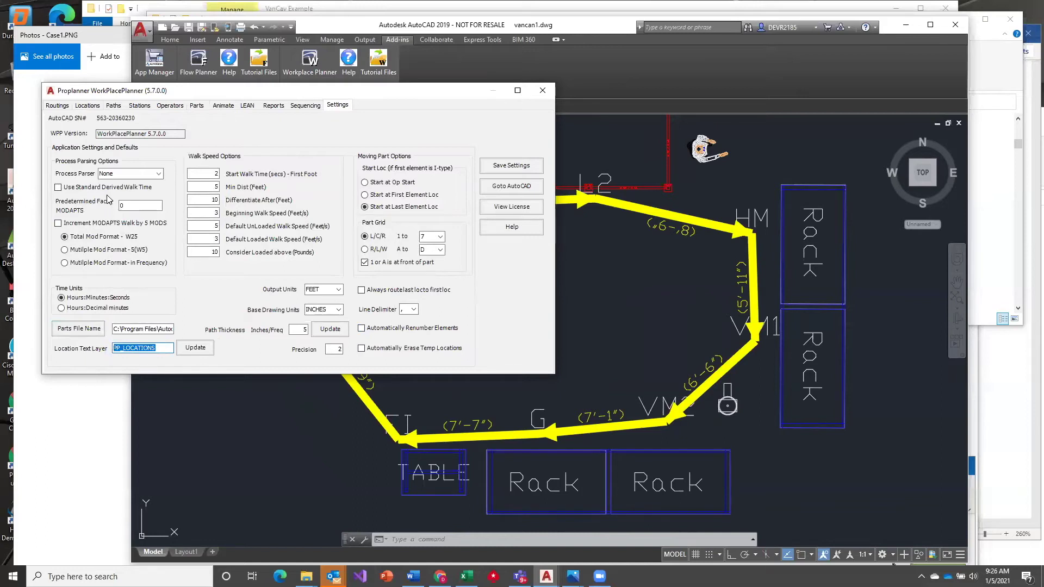
# - Recalculate the routing with the updated operator walk speed
pyautogui.click(66, 108)
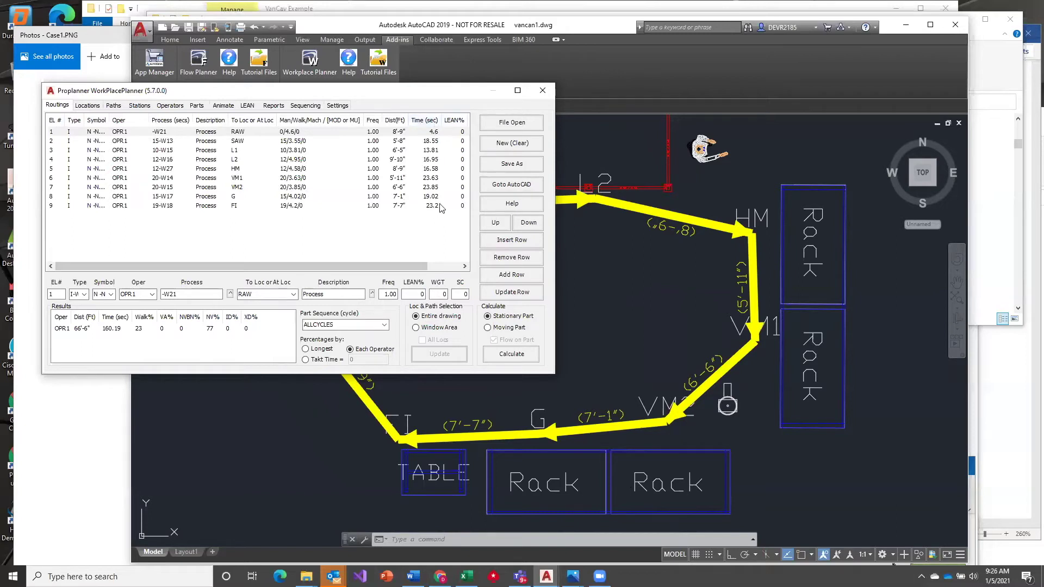
pyautogui.click(519, 355)
# - Set routing element 2 at SAW to LEAN% 100 with the O-Operation symbol and update its row
pyautogui.click(159, 142)
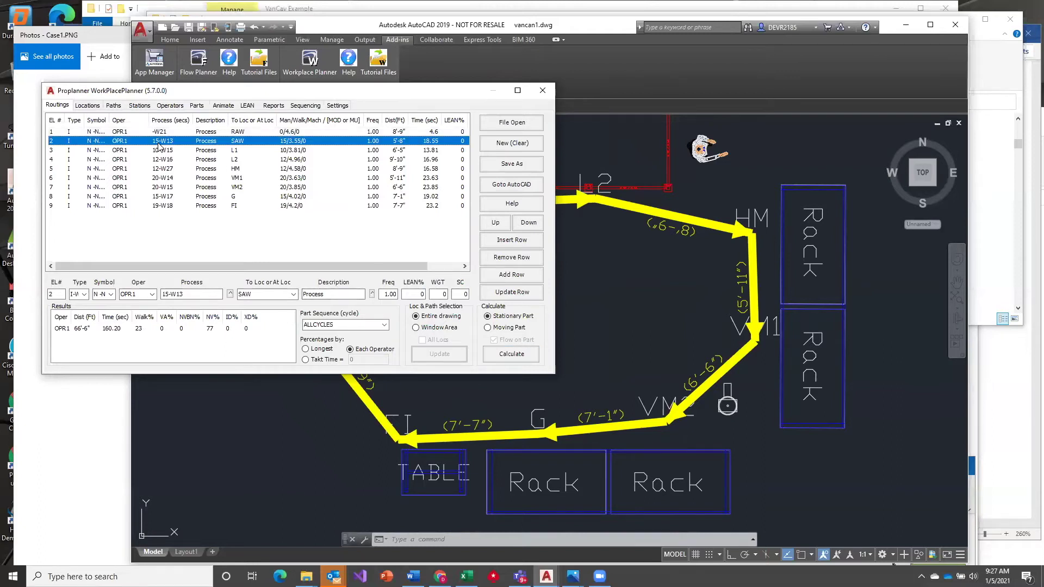
pyautogui.click(424, 293)
pyautogui.write('1')
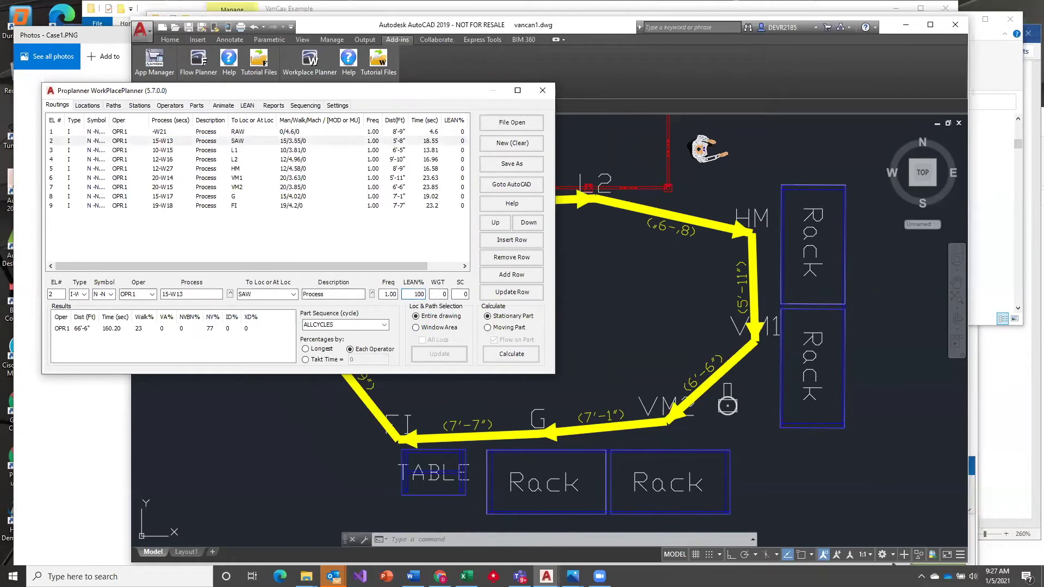
pyautogui.write('00')
pyautogui.click(537, 294)
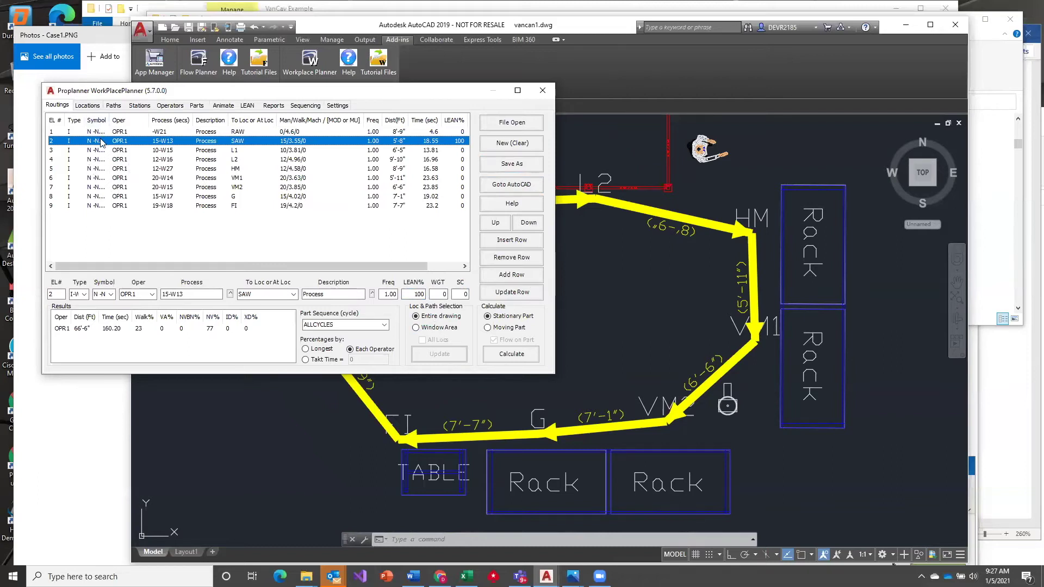
pyautogui.click(111, 294)
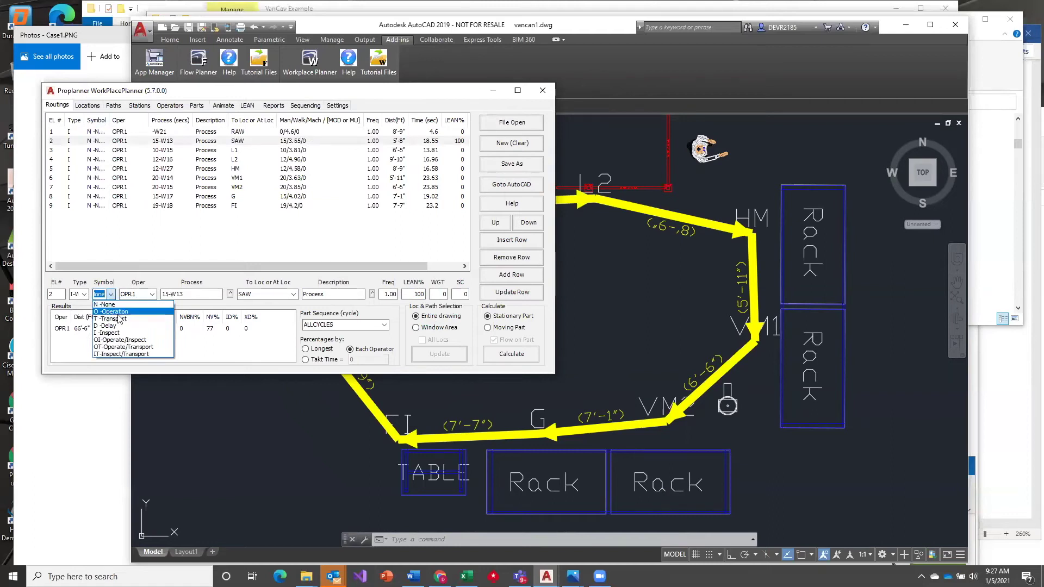
pyautogui.click(118, 314)
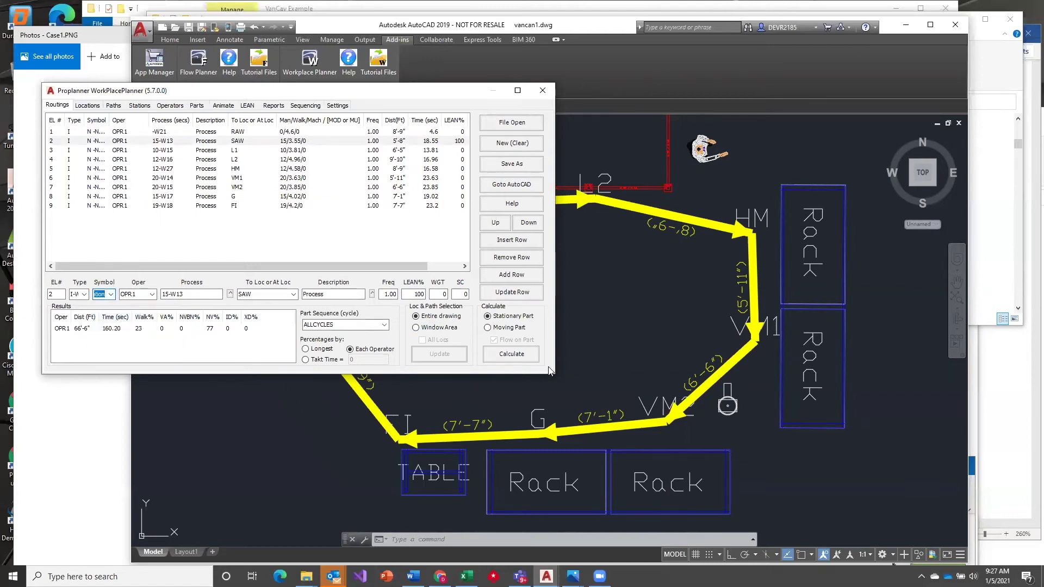
pyautogui.click(511, 292)
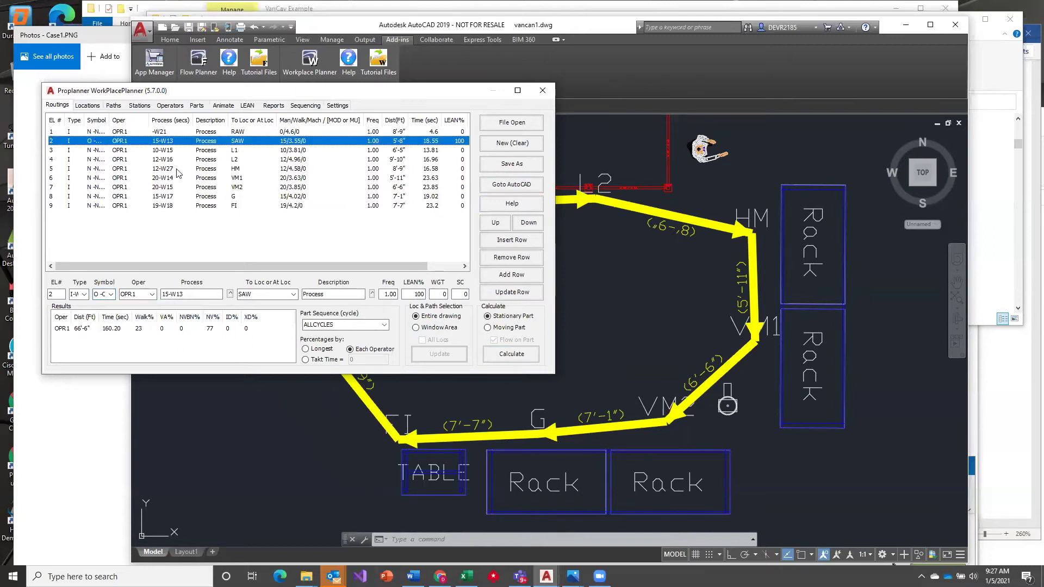
# - Assign the I-Inspect symbol and LEAN% 100 to routing element 3 at L1 and update its row
pyautogui.click(122, 151)
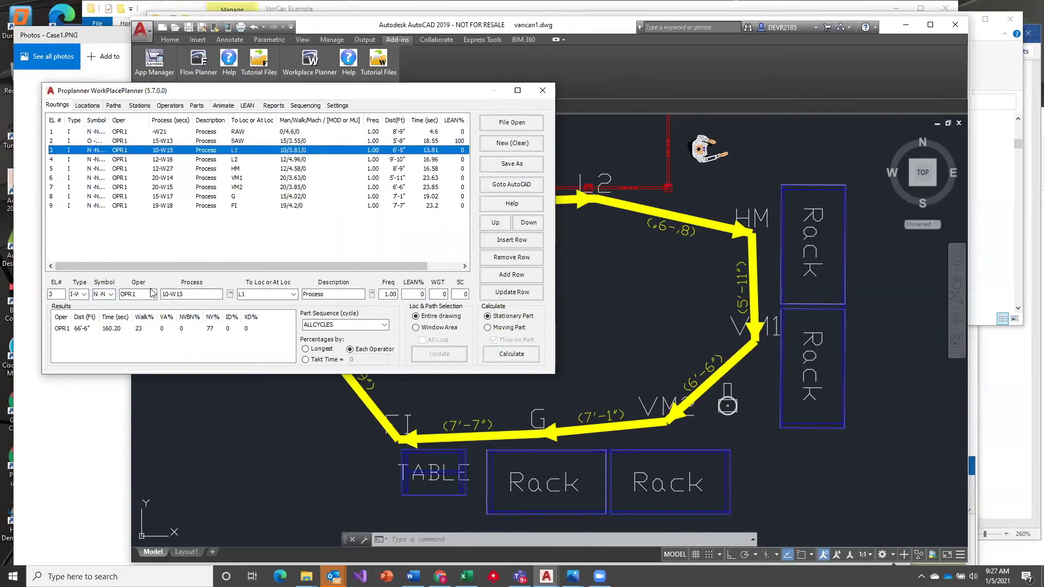
pyautogui.click(111, 294)
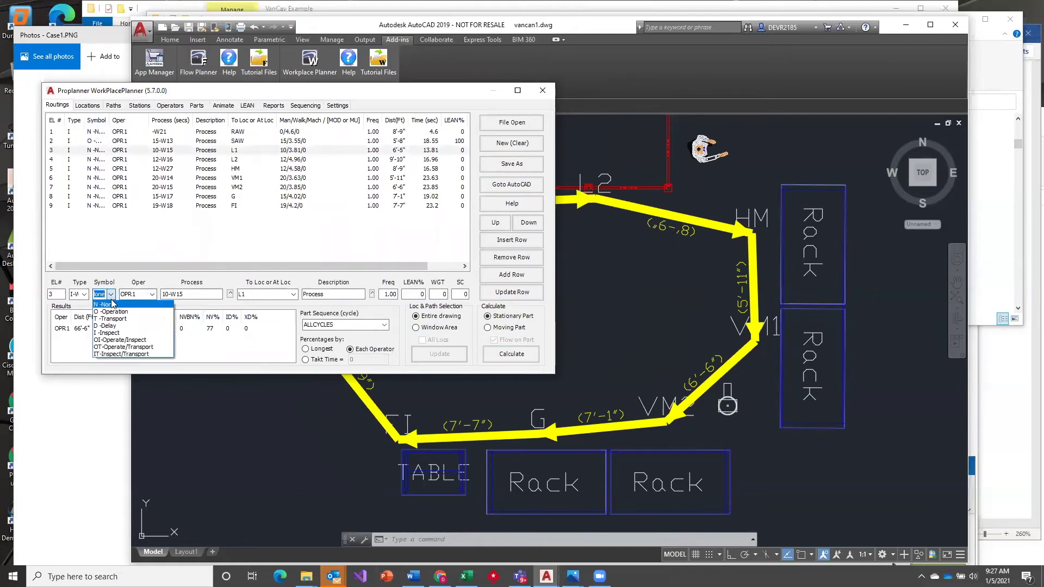
pyautogui.click(120, 332)
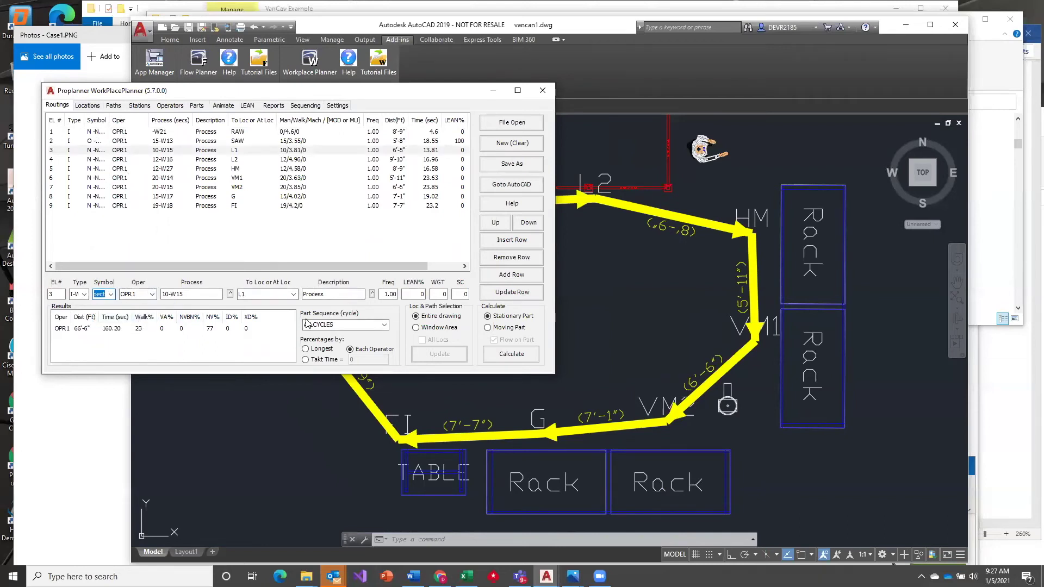
pyautogui.click(422, 294)
pyautogui.write('1')
pyautogui.write('100')
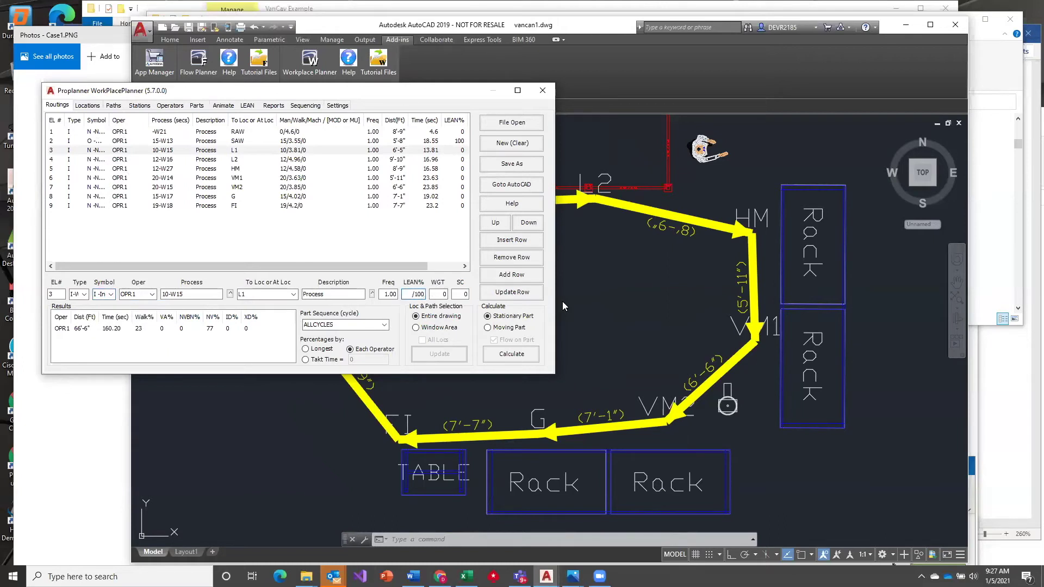
pyautogui.click(525, 298)
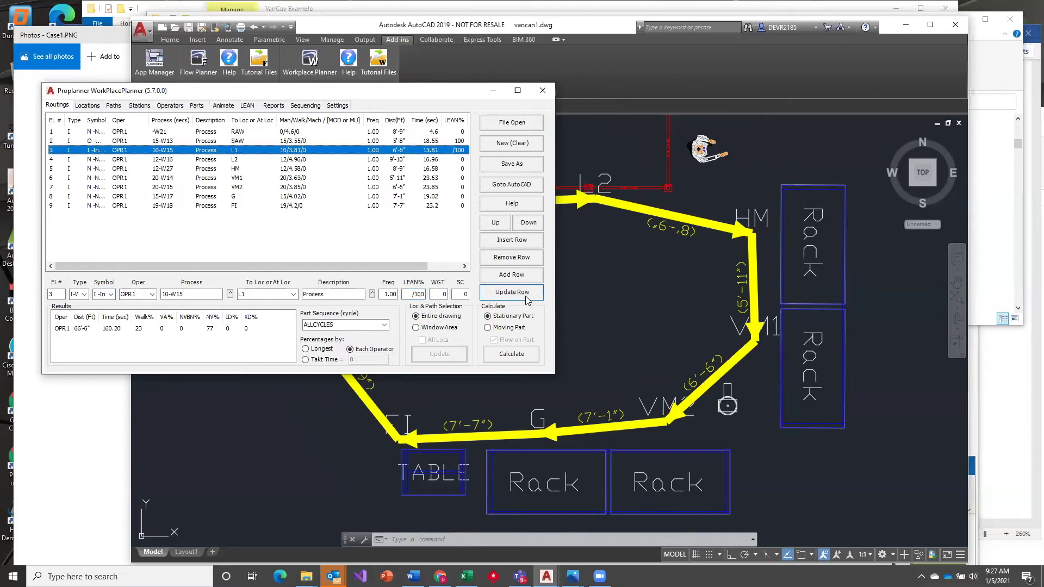
# - Assign the O-Operation symbol and LEAN% 100 to routing element 4 at L2 and update its row
pyautogui.click(260, 160)
pyautogui.click(111, 294)
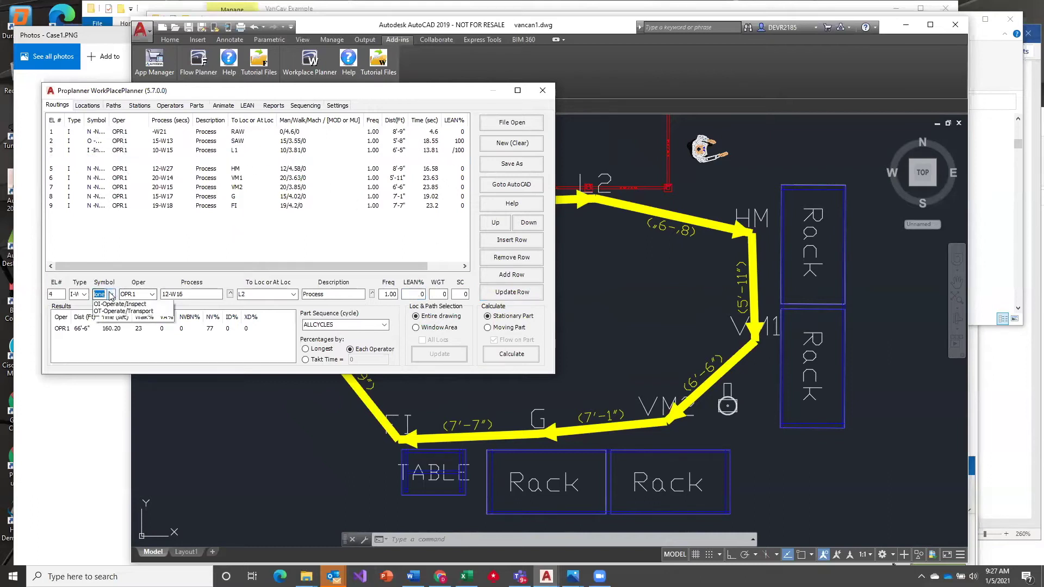
pyautogui.click(123, 320)
pyautogui.click(414, 294)
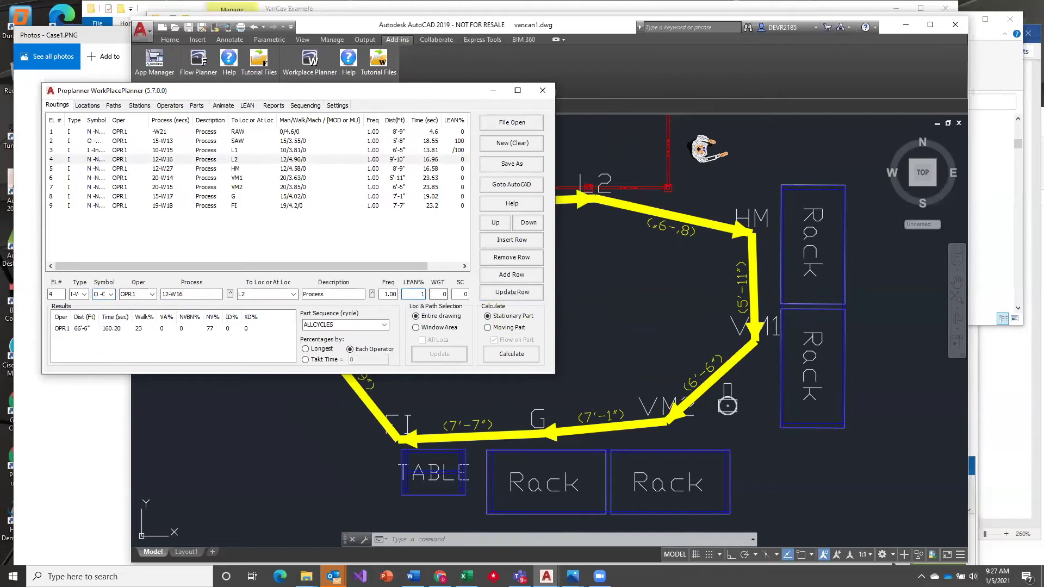
pyautogui.write('100')
pyautogui.click(512, 292)
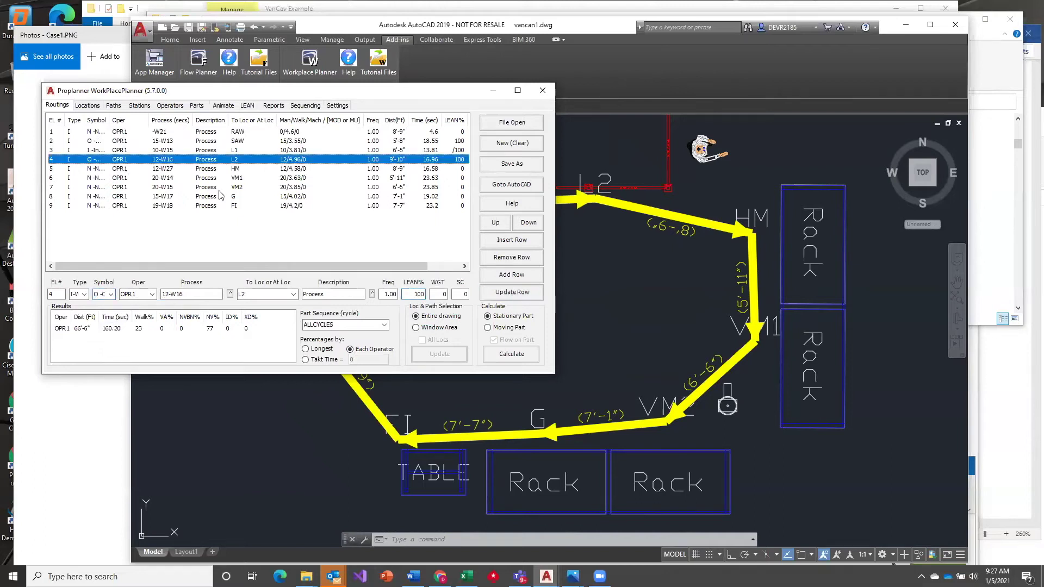
# - Recalculate the routing and view the LEAN chart for OPR1 along with its copy options
pyautogui.click(515, 357)
pyautogui.click(161, 143)
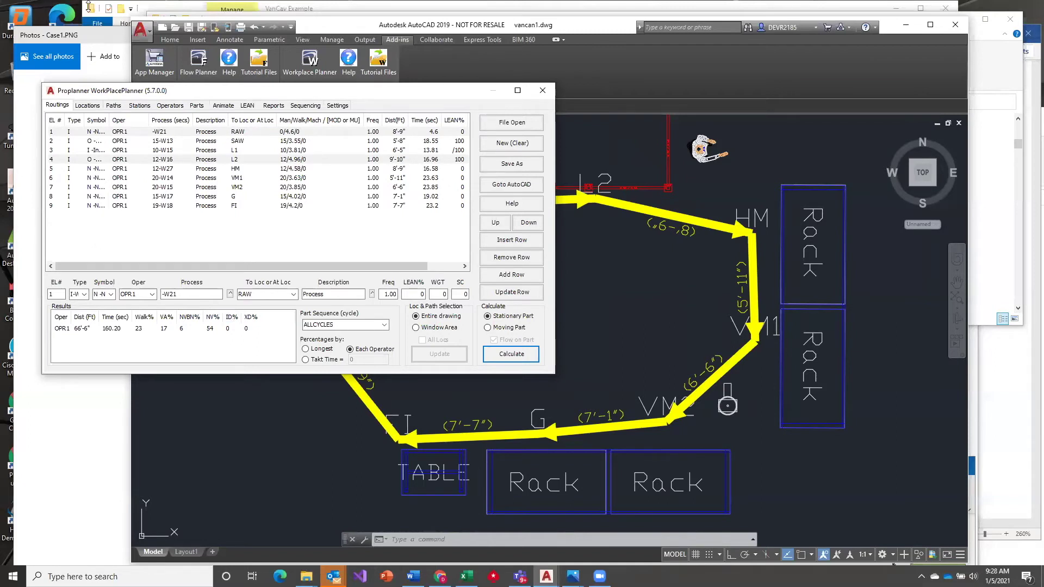
pyautogui.click(247, 106)
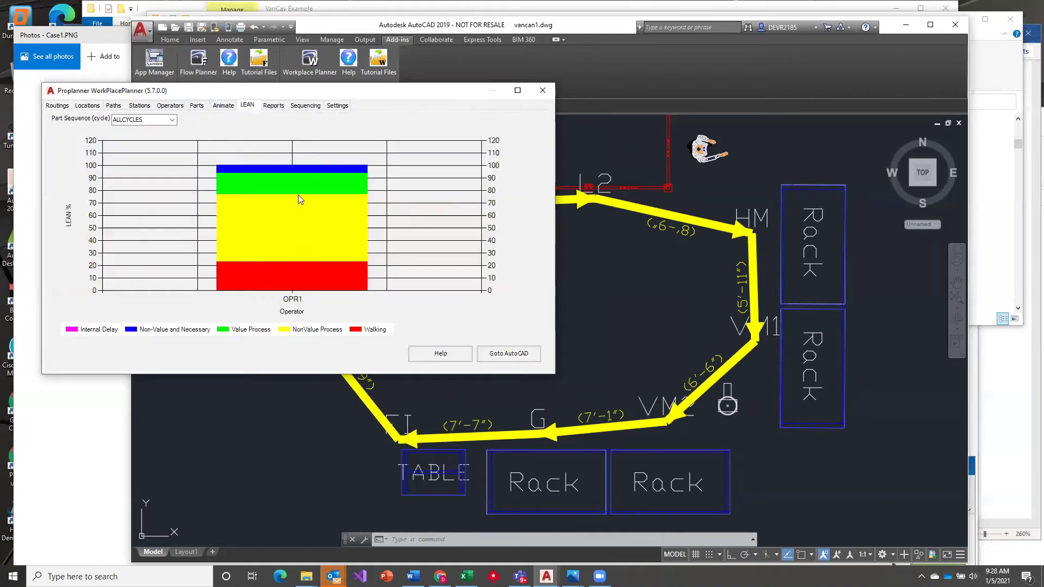
pyautogui.rightClick(298, 223)
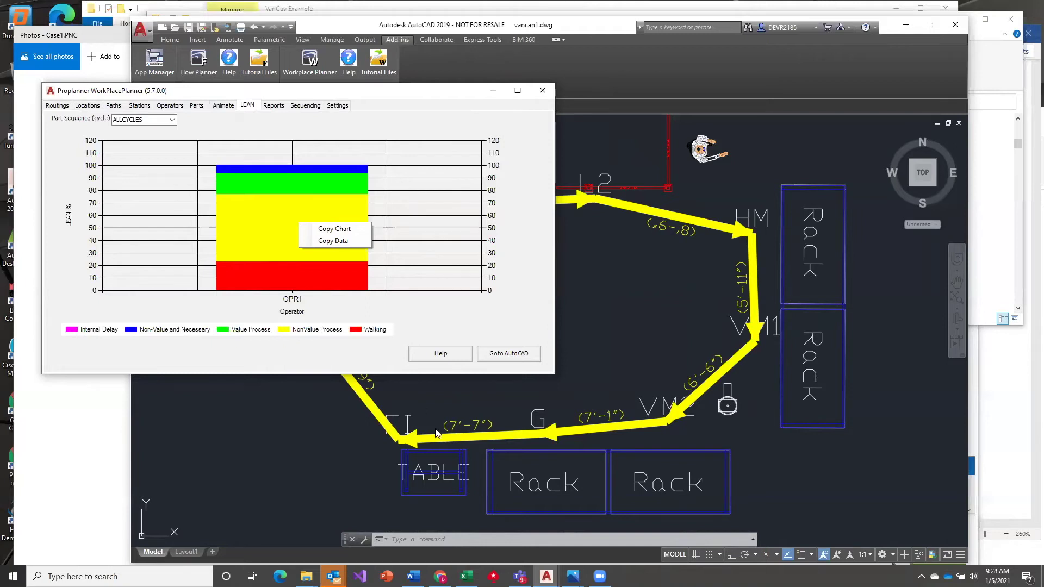
pyautogui.moveTo(413, 576)
# - Start the animation of the operator's movement through the routing with a move increment of 0.1 seconds
pyautogui.click(229, 111)
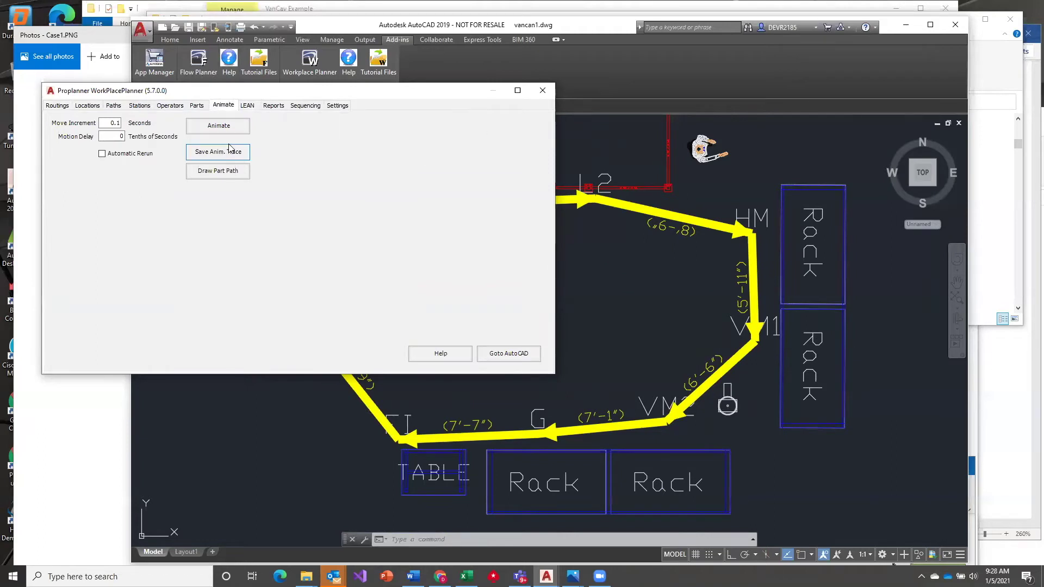
pyautogui.click(230, 125)
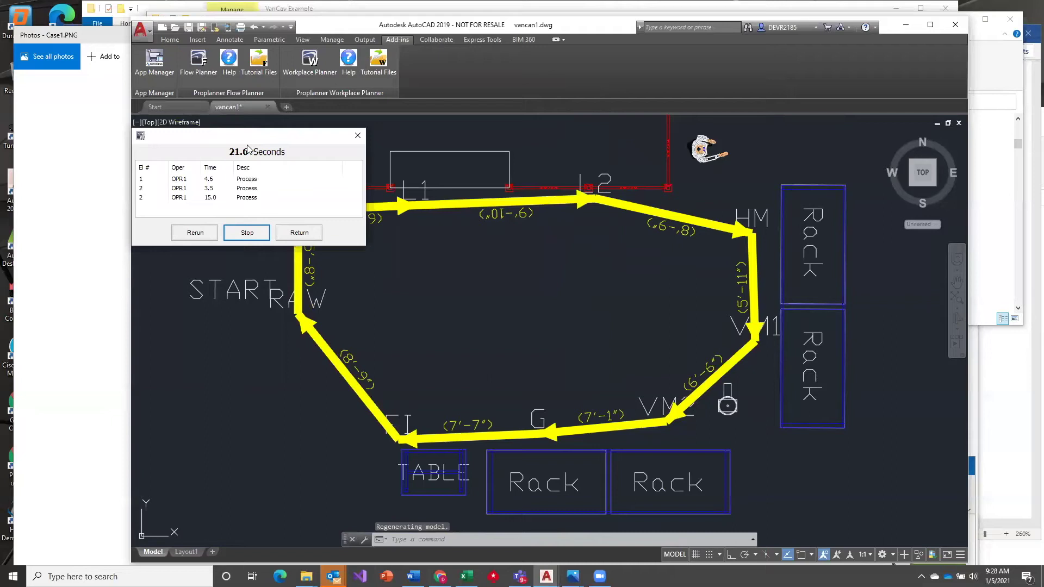
# - Move the animation timer window clear of the walk paths and end the running animation
pyautogui.moveTo(248, 137); pyautogui.dragTo(146, 37)
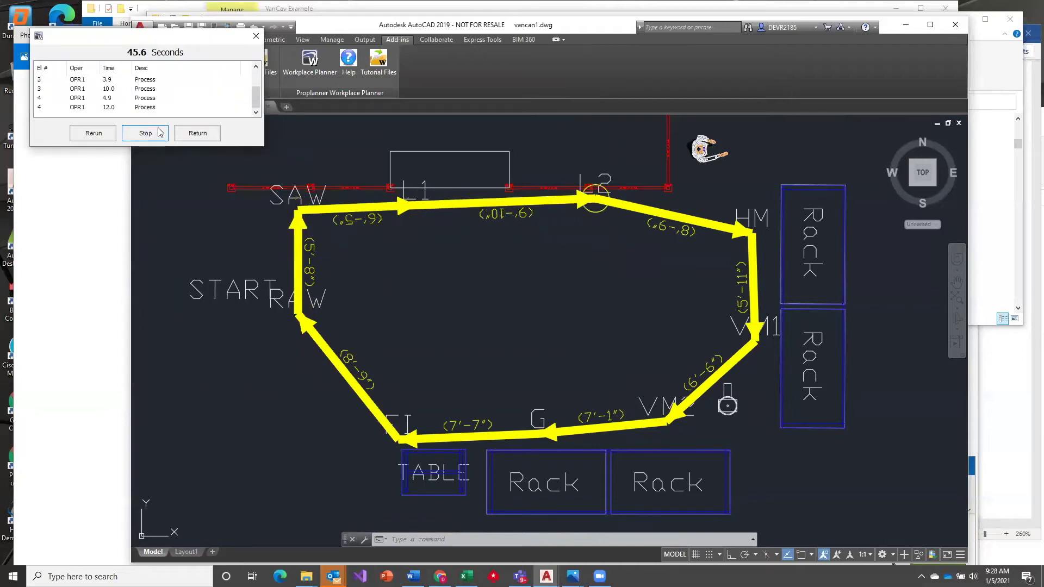
pyautogui.click(145, 133)
pyautogui.click(195, 133)
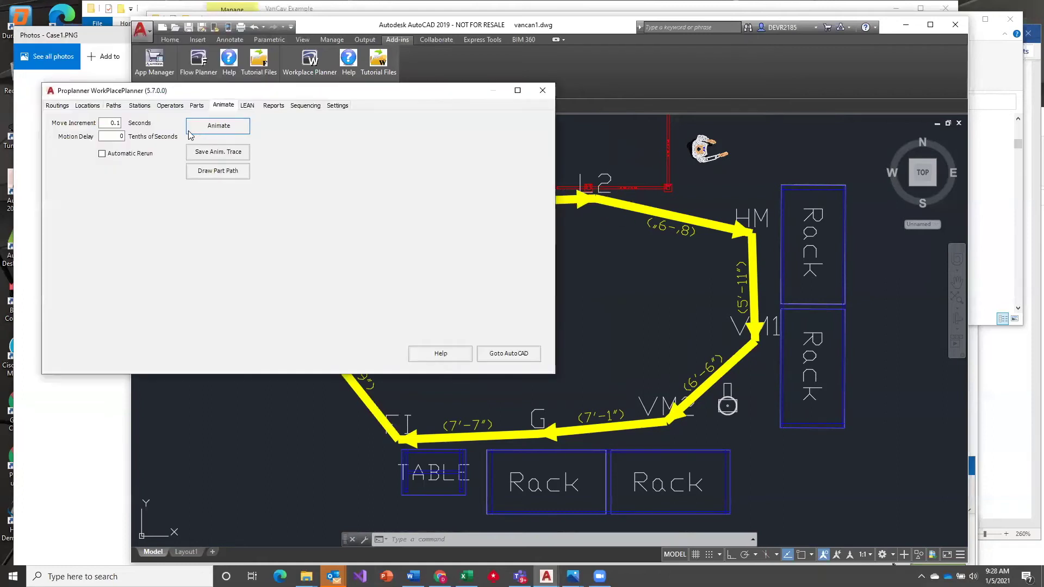
# - Set operator OPR1's block name to PERSON and update the operator's record
pyautogui.click(86, 106)
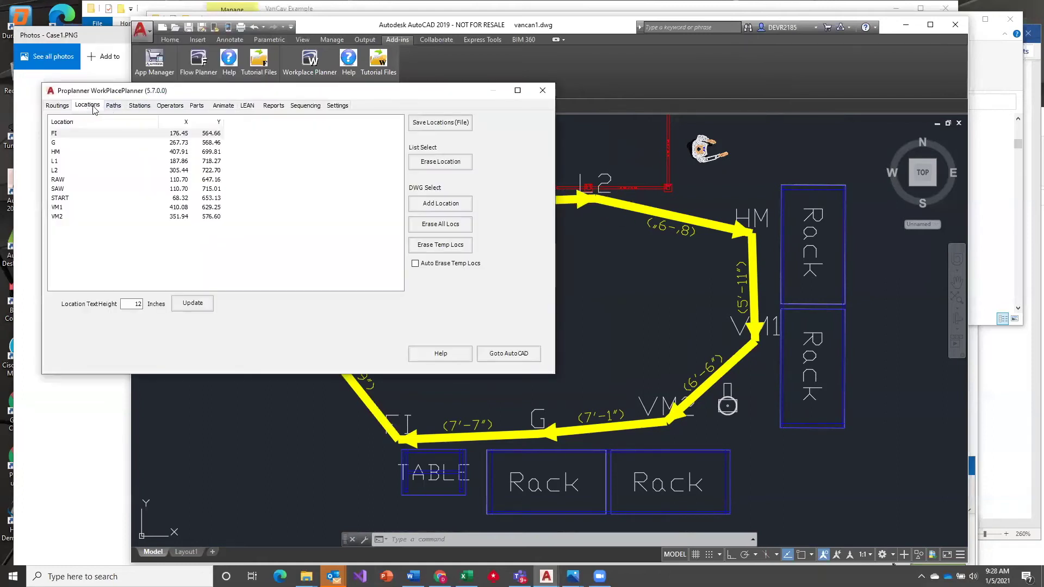
pyautogui.click(162, 107)
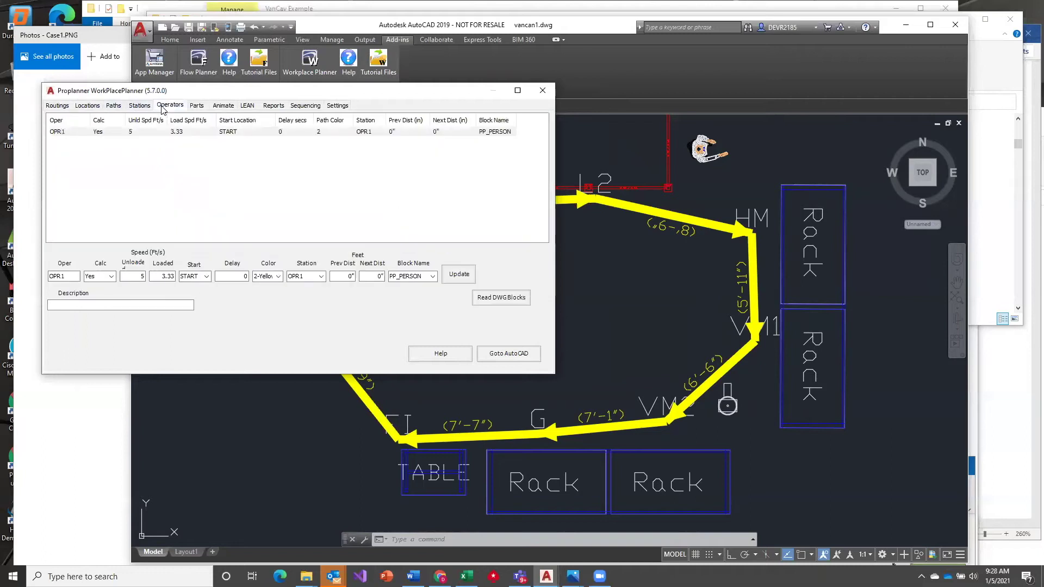
pyautogui.click(434, 277)
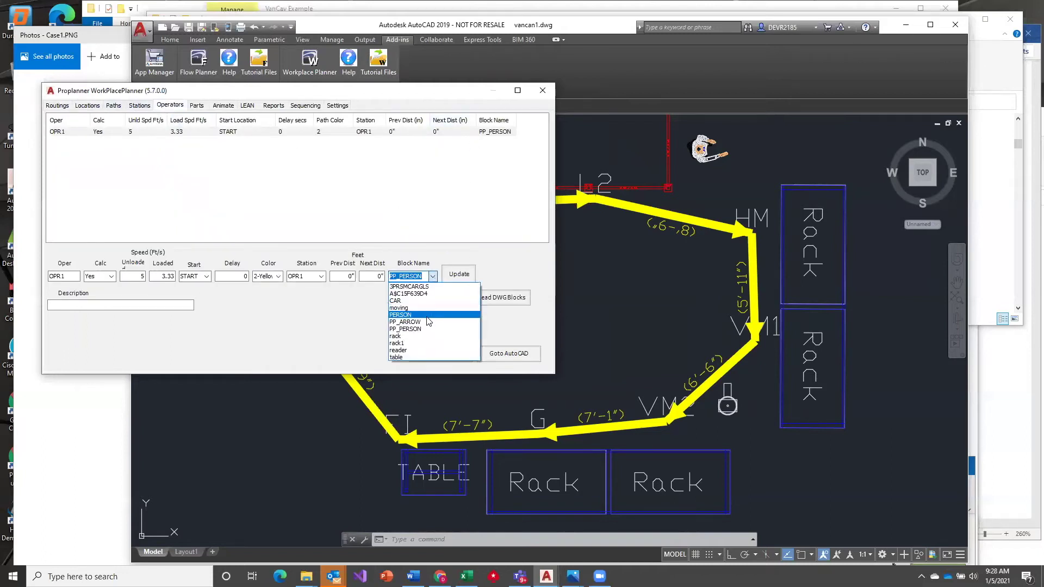
pyautogui.click(402, 315)
pyautogui.click(461, 275)
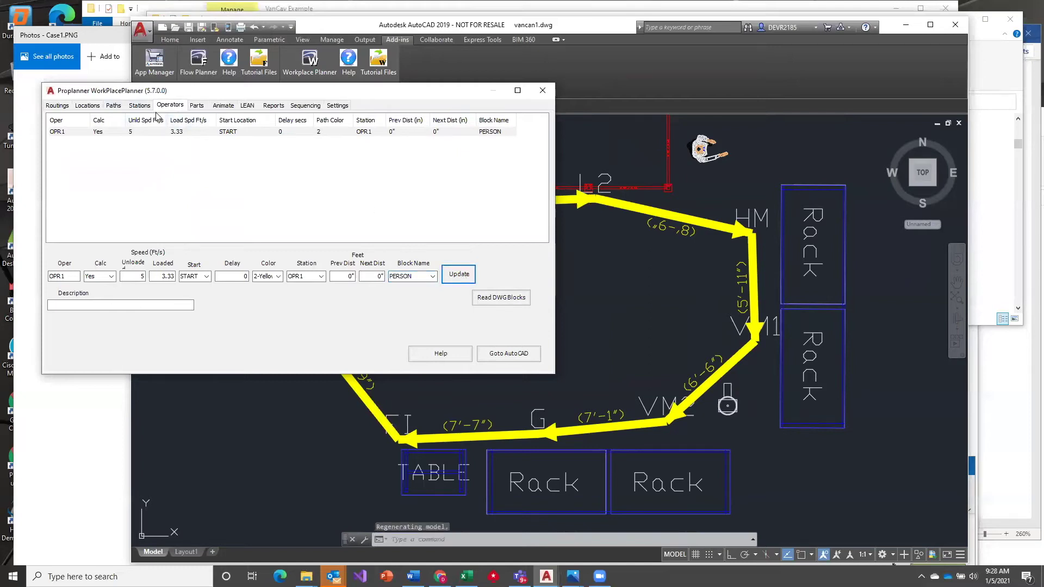
# - Animate OPR1's walk around the cell with the PERSON block, then end the animation
pyautogui.click(217, 109)
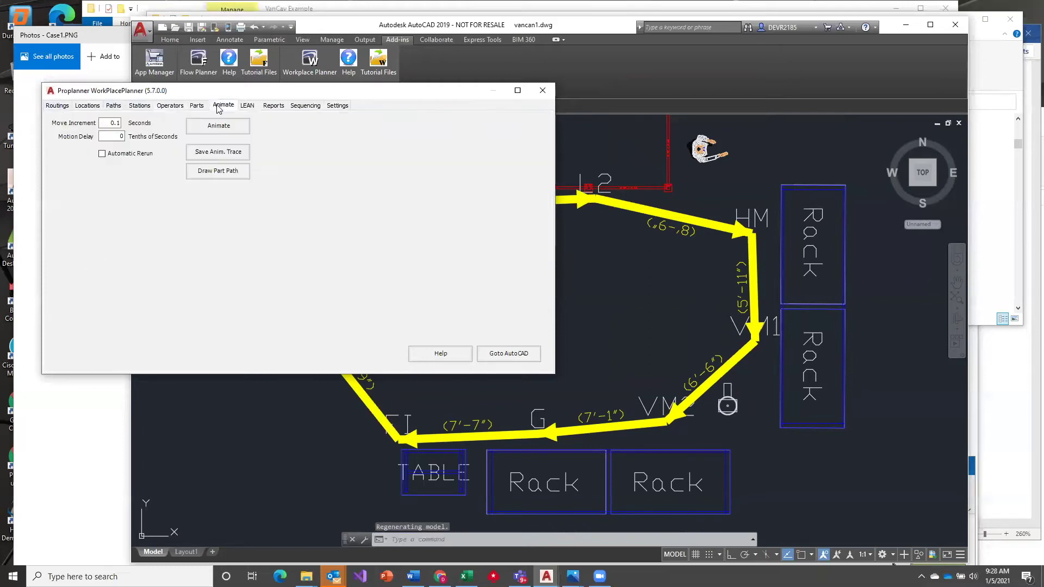
pyautogui.click(227, 129)
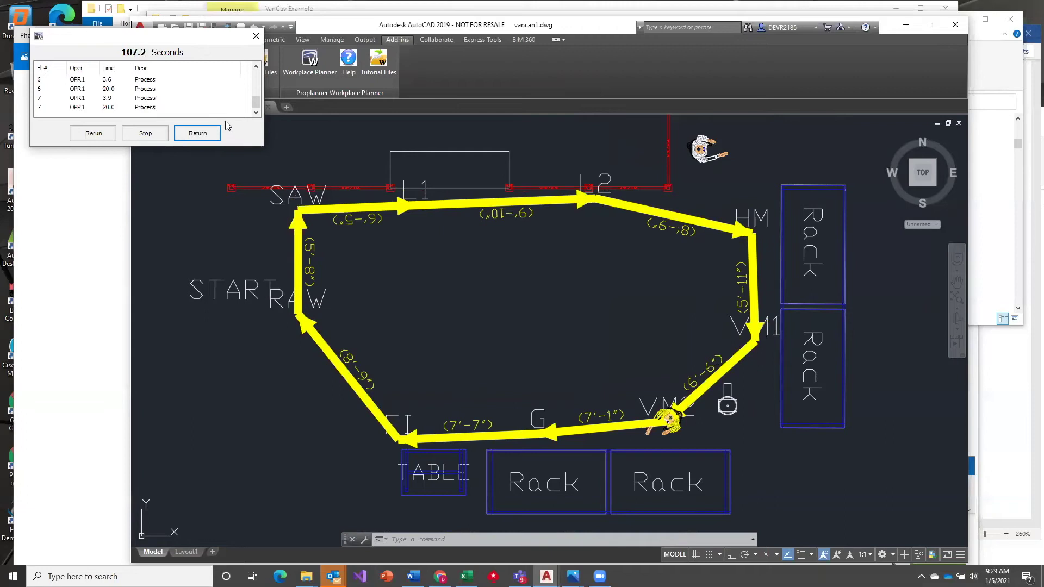
pyautogui.click(146, 132)
pyautogui.click(211, 136)
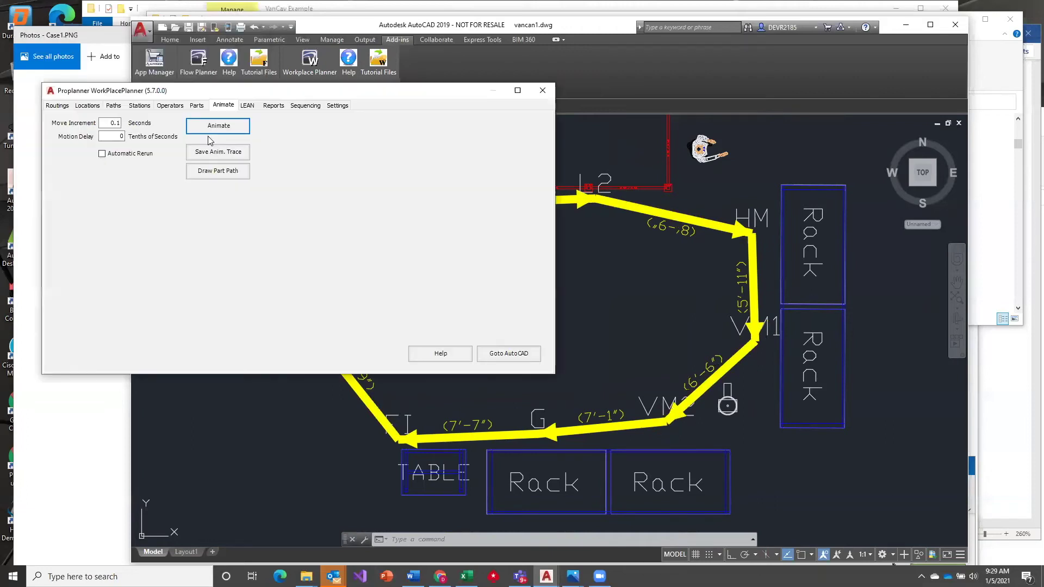
pyautogui.click(243, 107)
pyautogui.click(224, 106)
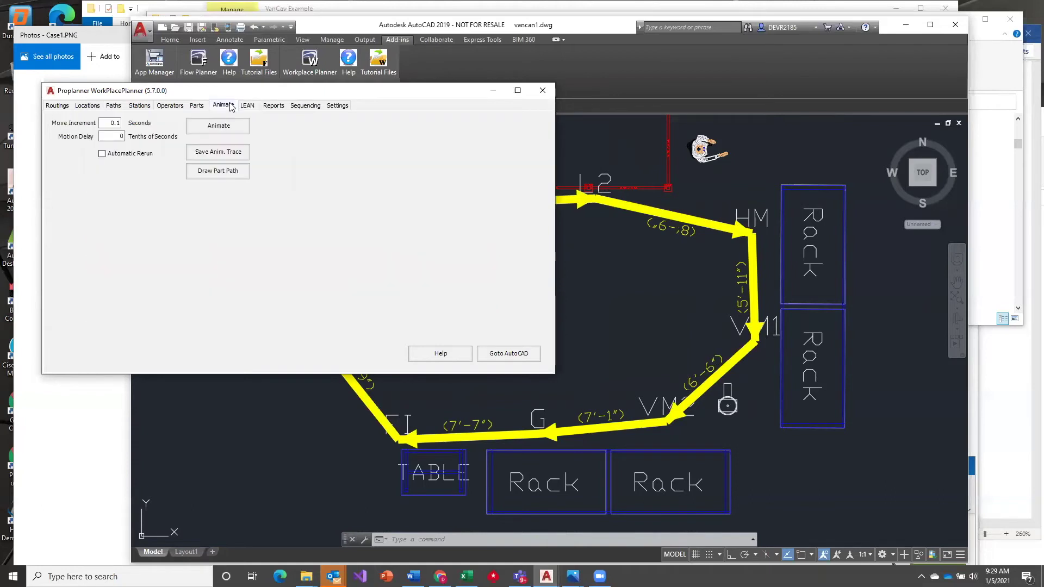
# - Capture the current drawing display as the report image and review the Station Report Simple for ALLCYCLES, including its layout picture
pyautogui.click(59, 106)
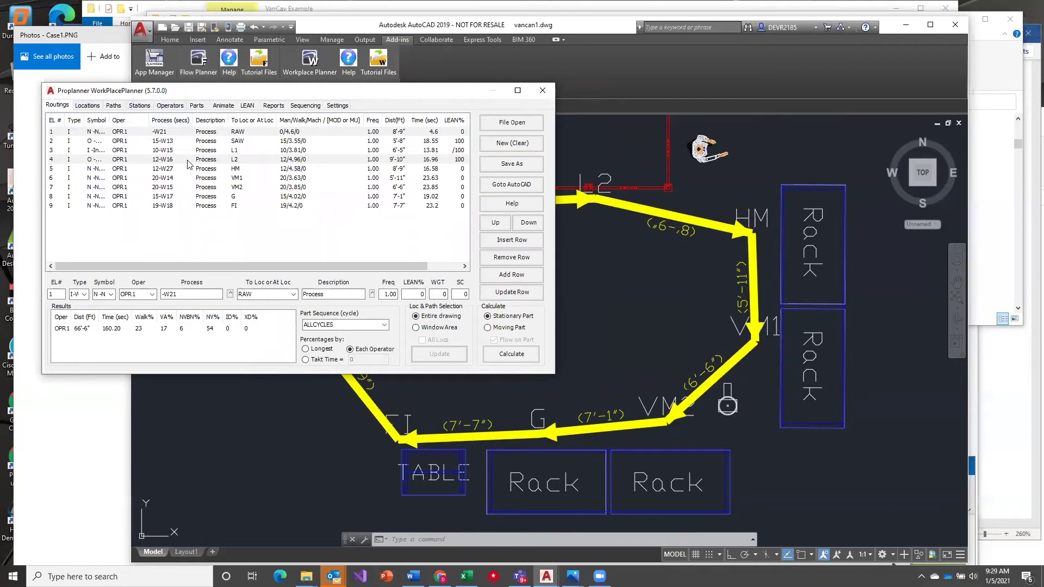
pyautogui.click(273, 106)
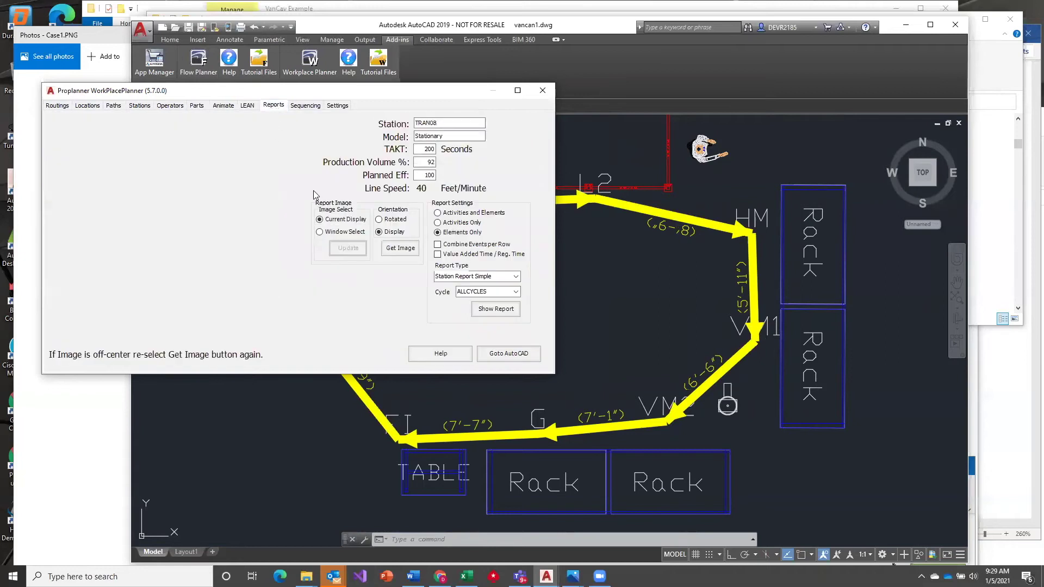
pyautogui.click(406, 251)
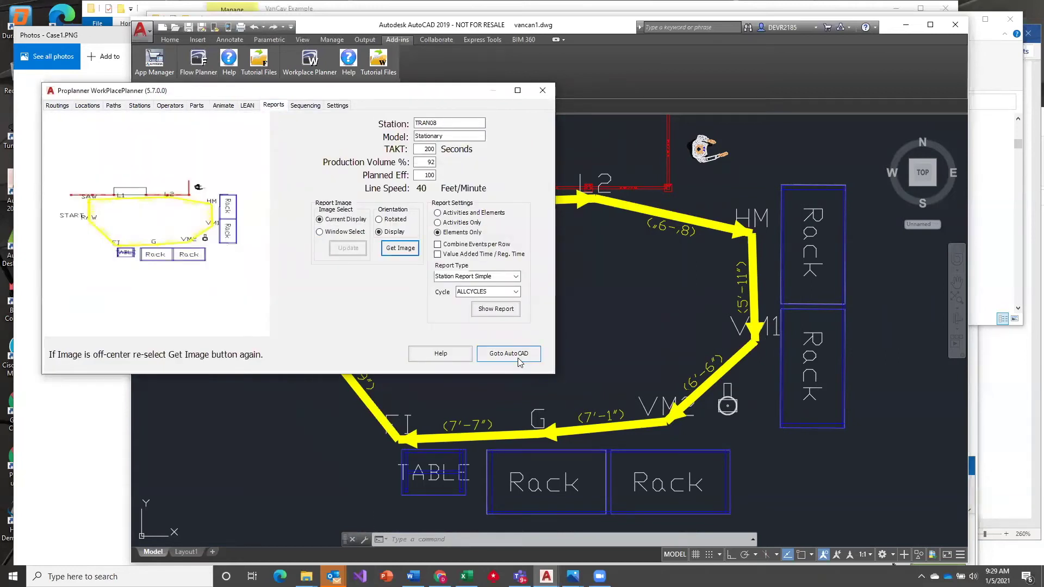
pyautogui.click(488, 313)
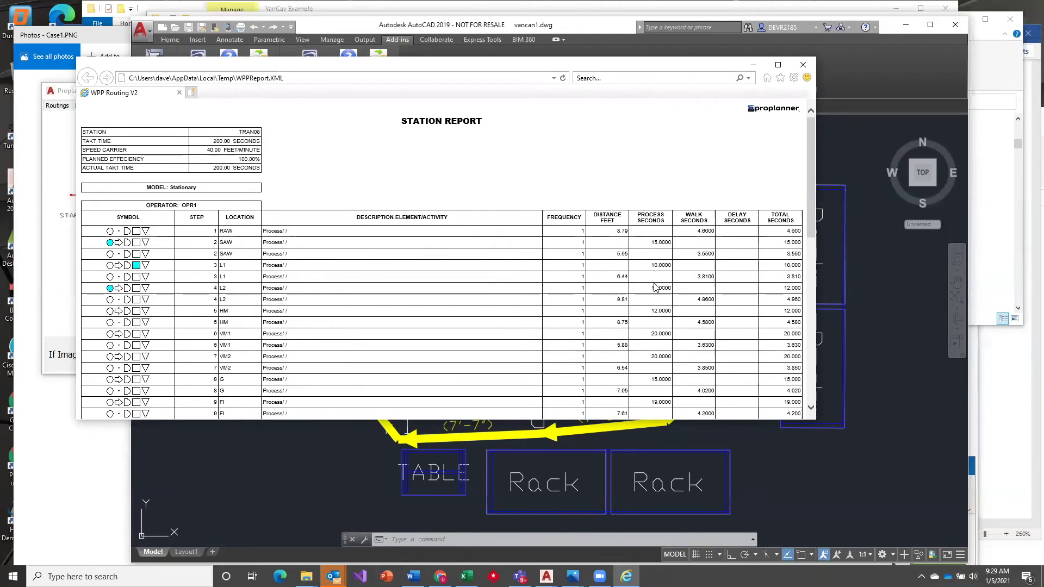
pyautogui.moveTo(812, 212); pyautogui.dragTo(818, 335)
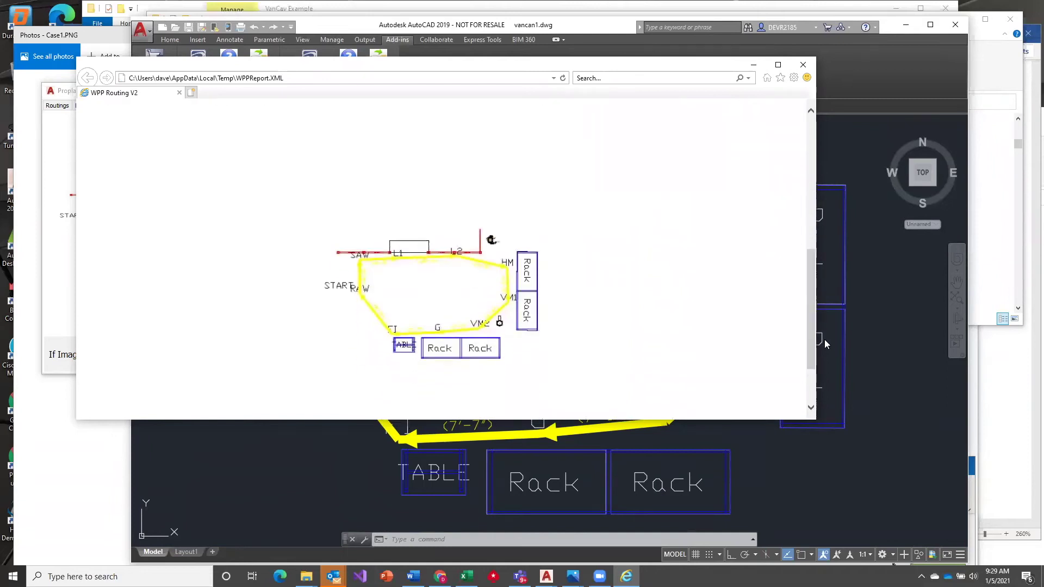
pyautogui.moveTo(812, 337); pyautogui.dragTo(818, 245)
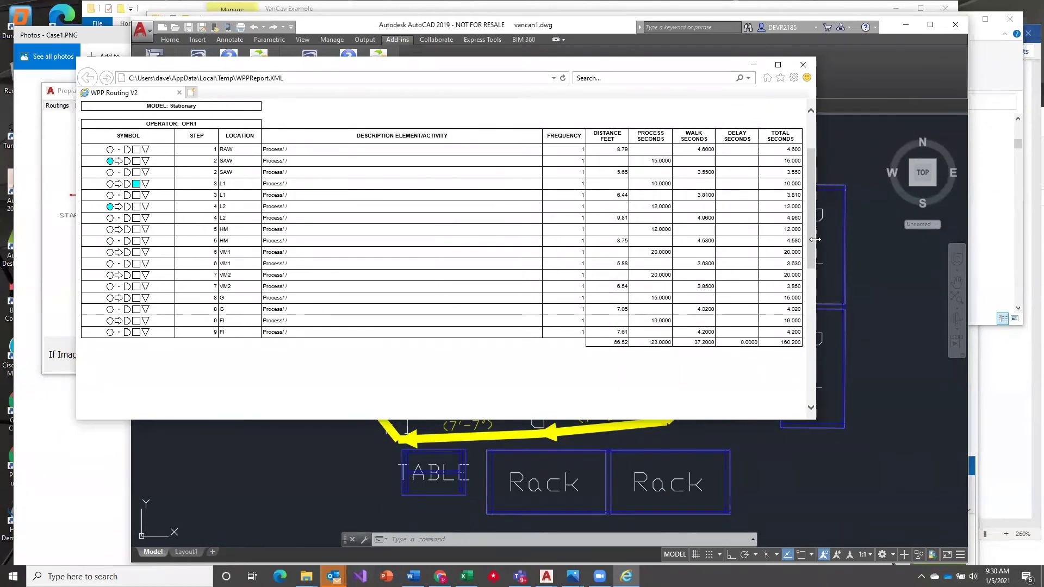
pyautogui.click(803, 67)
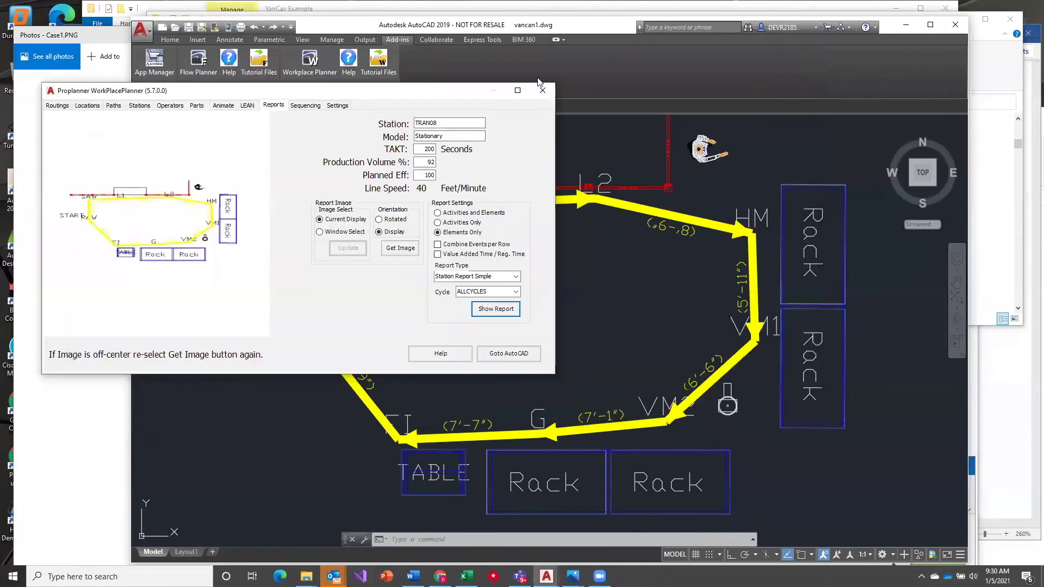
# - Move the SAW location in the drawing from its corner of the path to the middle of the cell
pyautogui.click(511, 356)
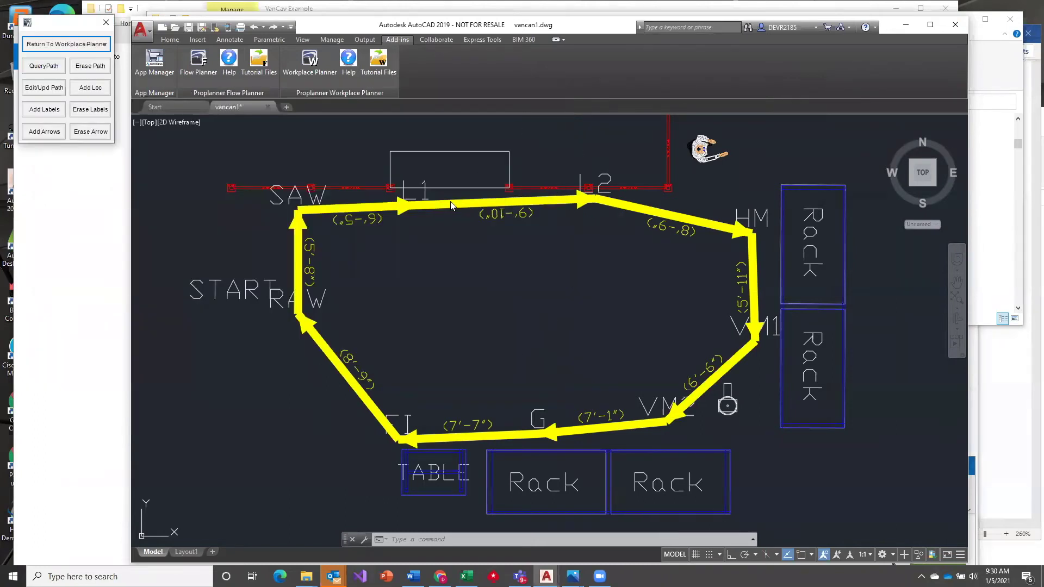
pyautogui.click(319, 191)
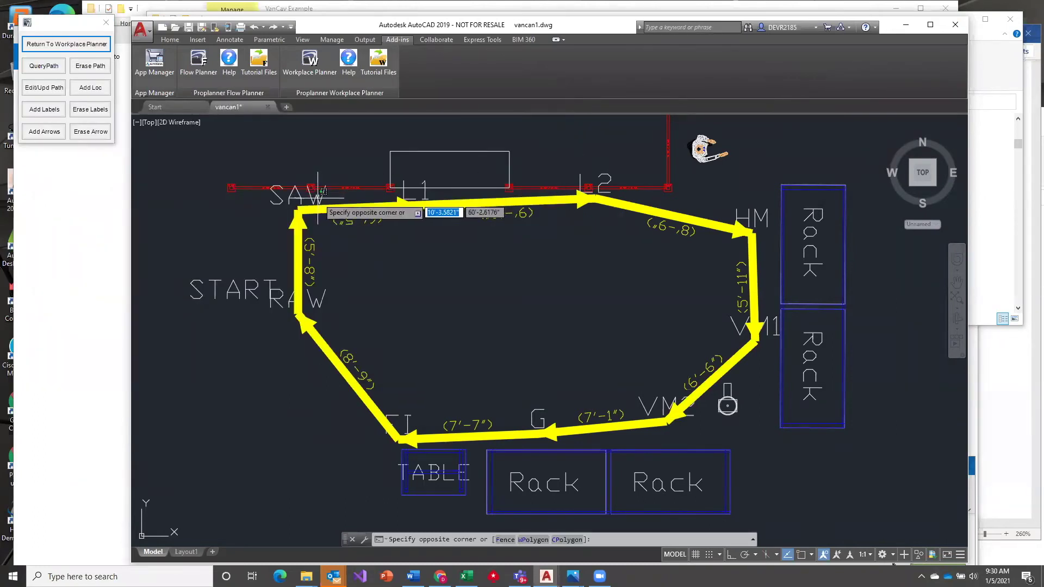
pyautogui.click(300, 207)
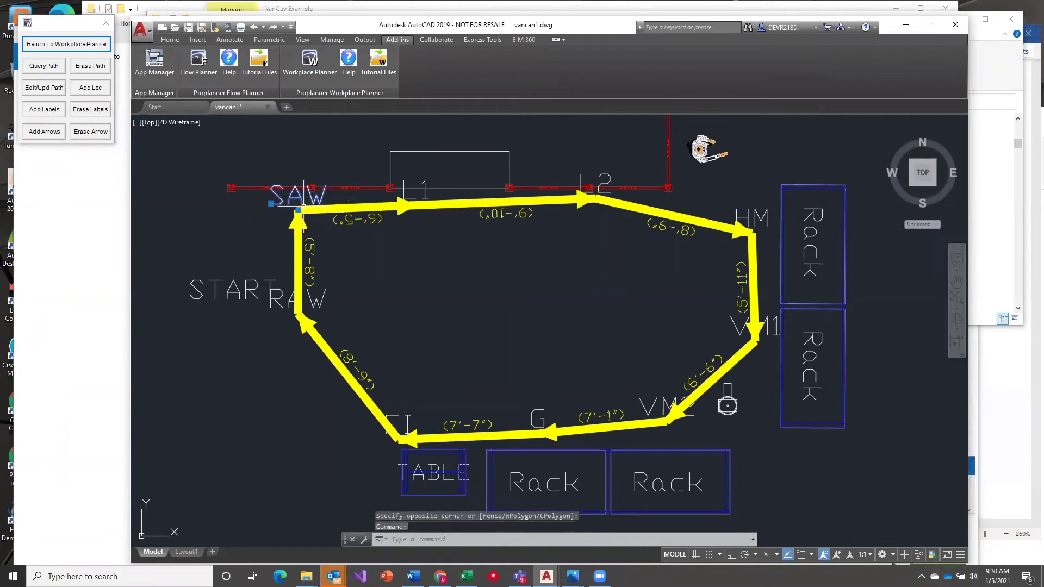
pyautogui.click(300, 207)
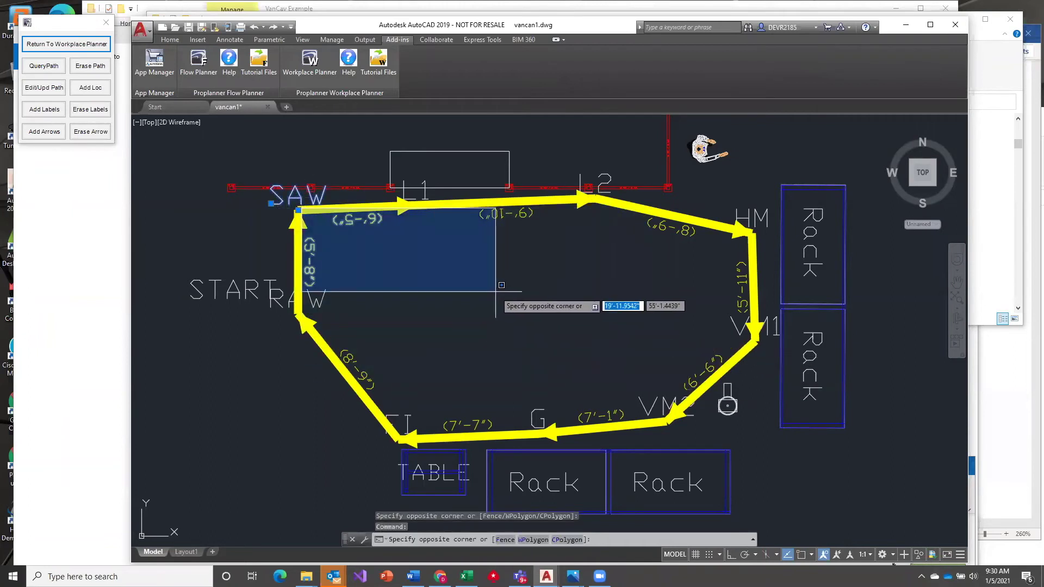
pyautogui.press('Escape')
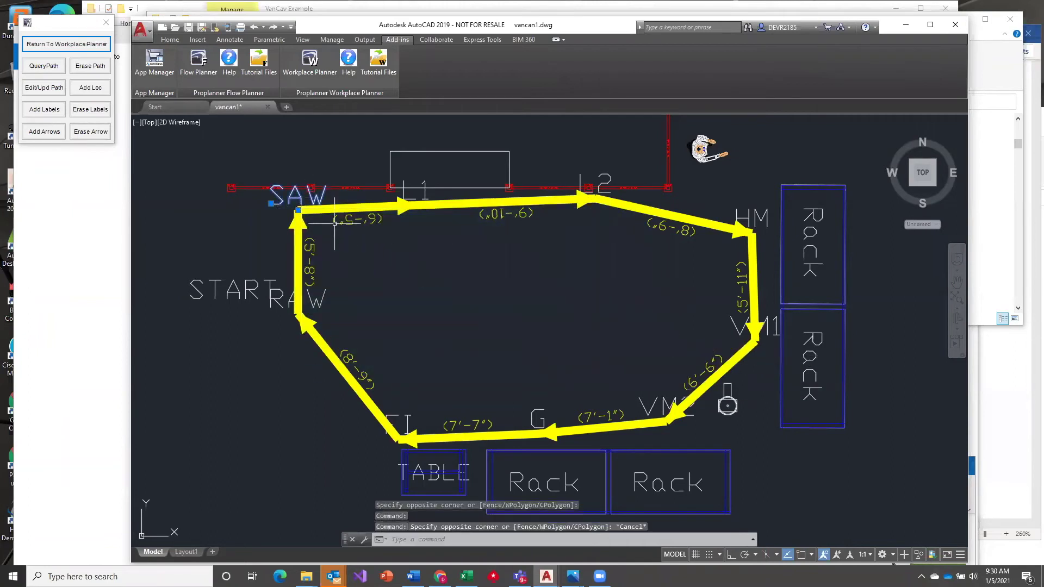
pyautogui.click(300, 207)
pyautogui.click(558, 313)
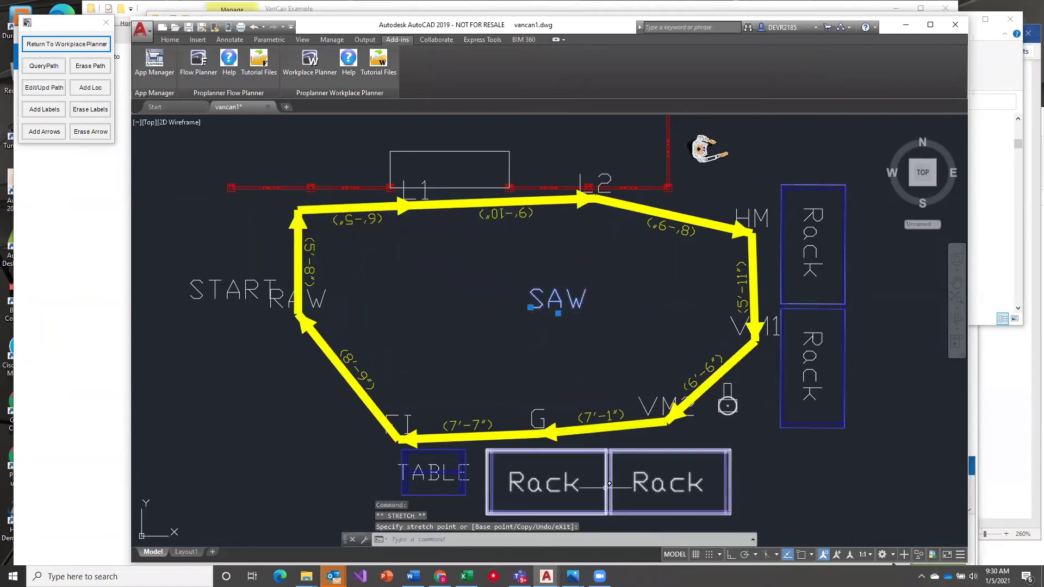
# - Return to the planner and recalculate the routing with the relocated SAW location for the entire drawing
pyautogui.click(67, 44)
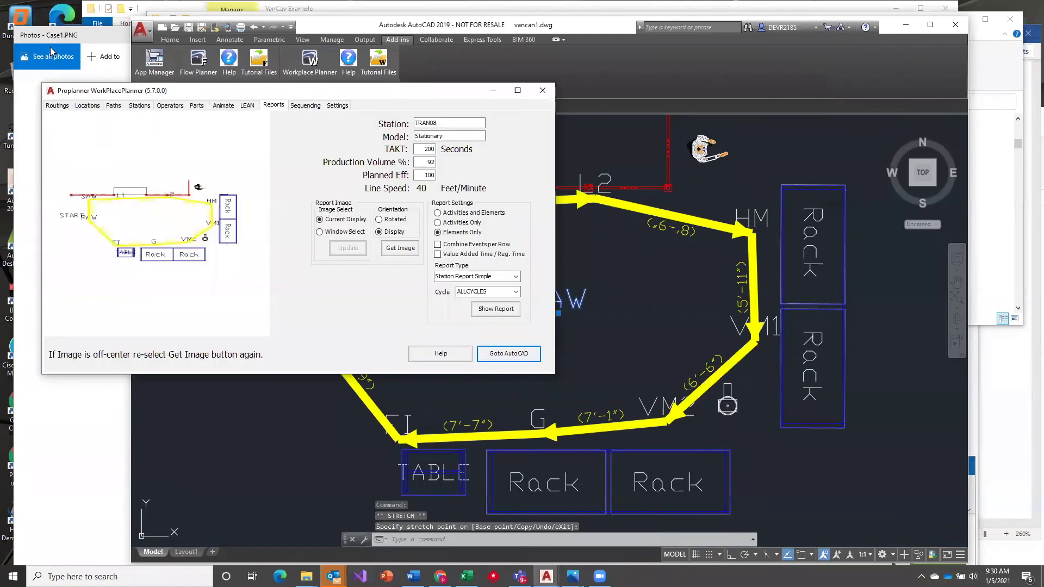
pyautogui.click(60, 105)
pyautogui.click(530, 356)
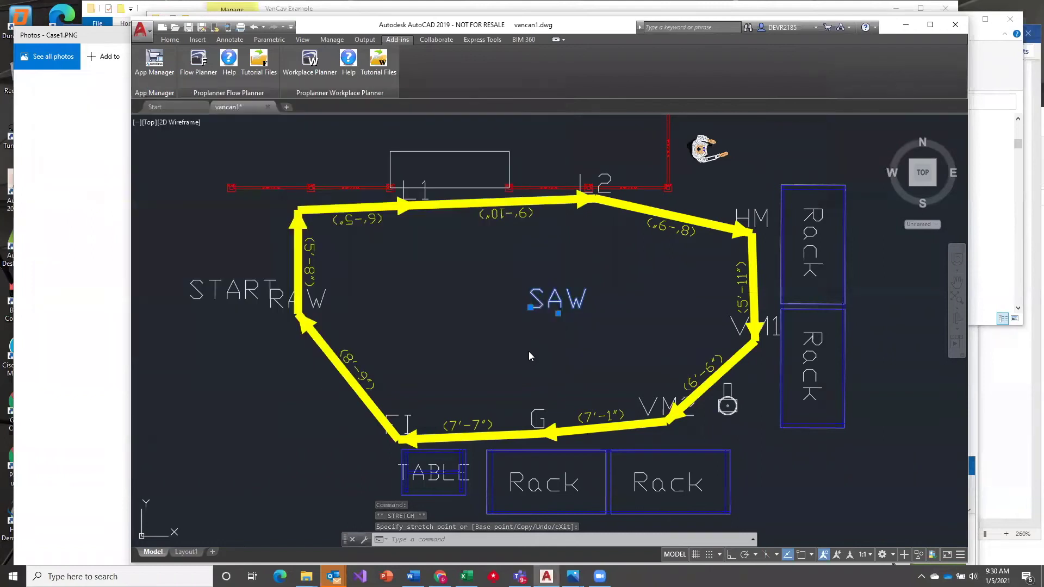
pyautogui.click(81, 58)
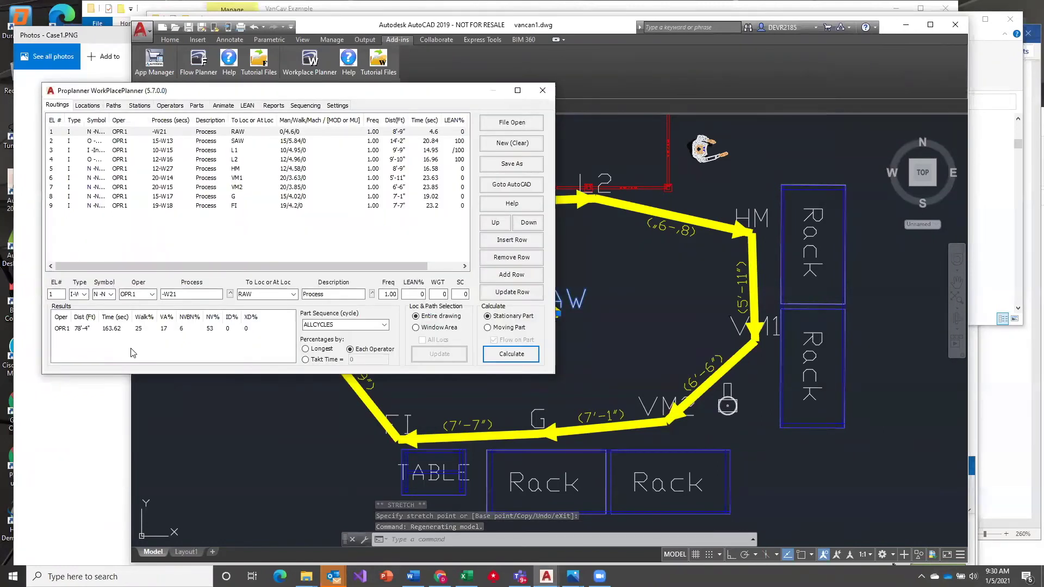
# - Animate the operator along the recalculated path through the relocated SAW location, then end the animation
pyautogui.click(223, 105)
pyautogui.click(238, 135)
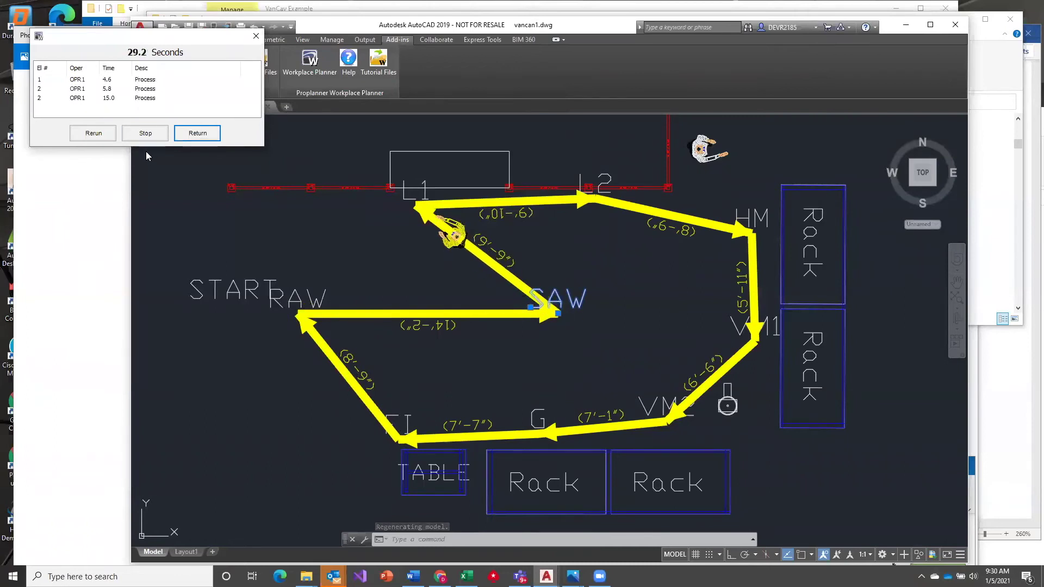
pyautogui.click(197, 134)
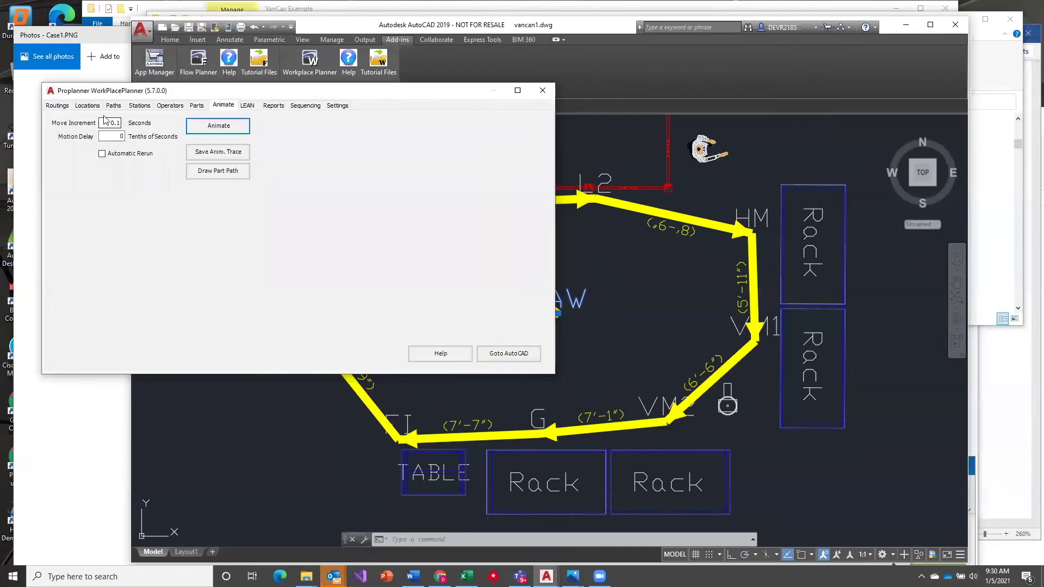
# - Load the routing file vancan2.csv from the VanCav Example folder
pyautogui.click(57, 105)
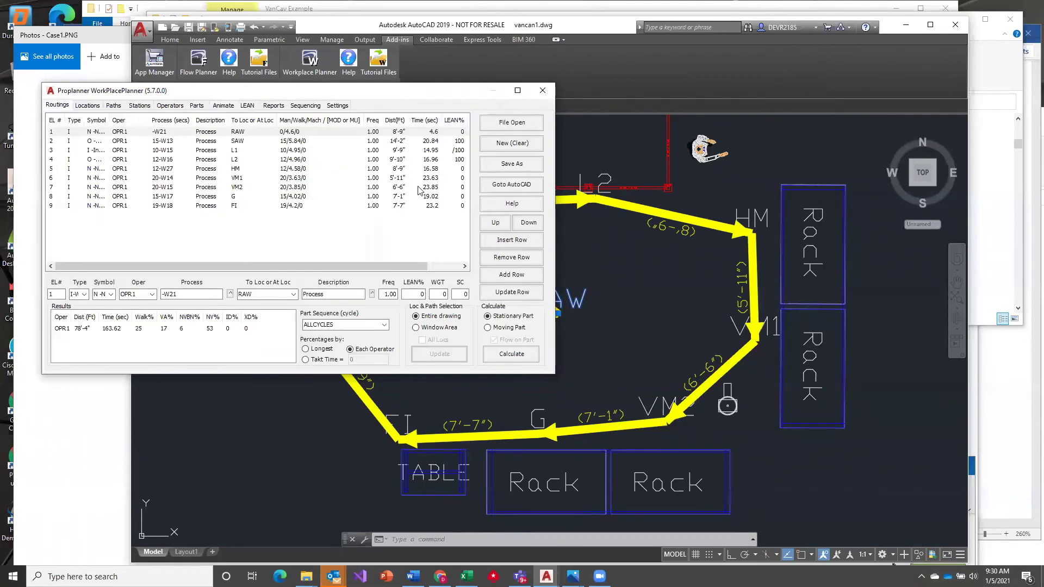
pyautogui.click(509, 123)
pyautogui.click(169, 201)
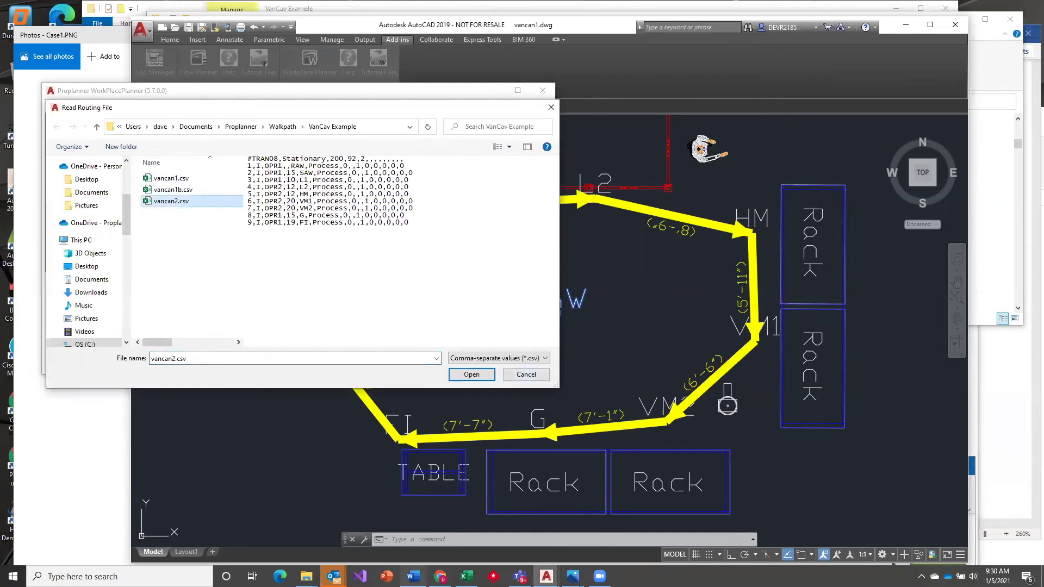
pyautogui.click(484, 375)
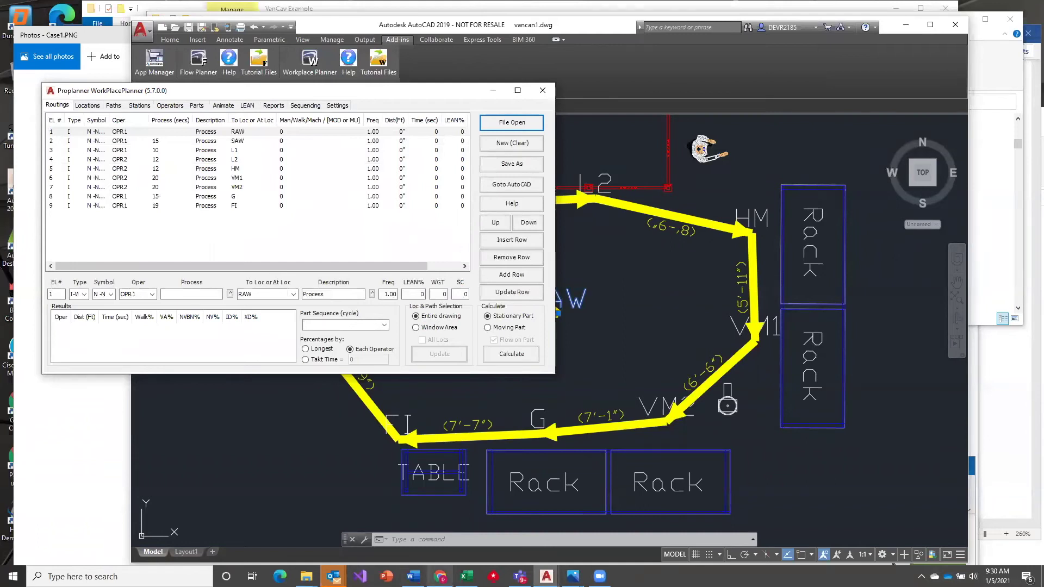
# - Examine the two-worker split on the Case2.PNG slide in Photos, minimize it and select routing element 1 at RAW
pyautogui.moveTo(573, 576)
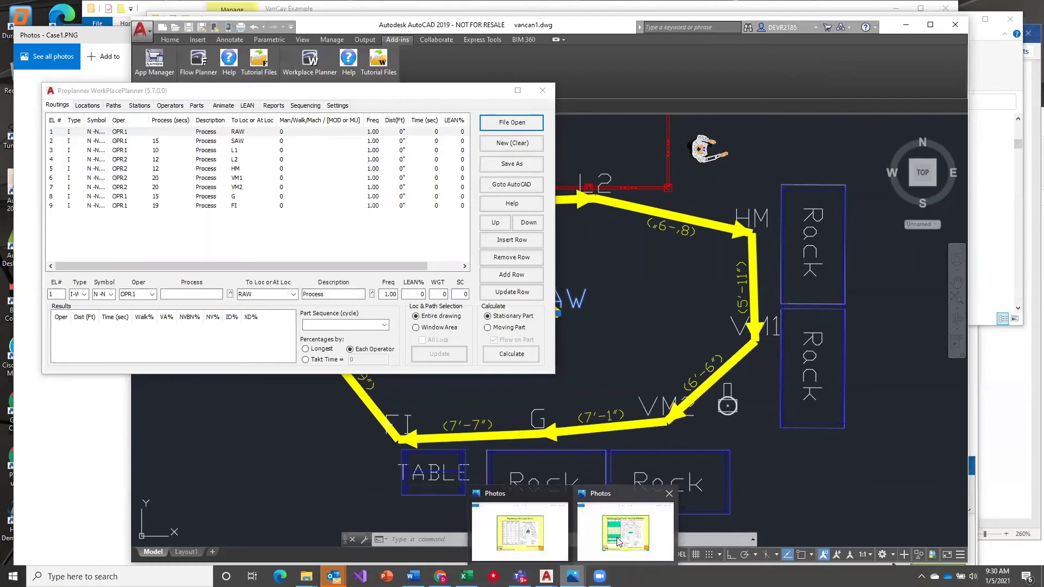
pyautogui.click(618, 540)
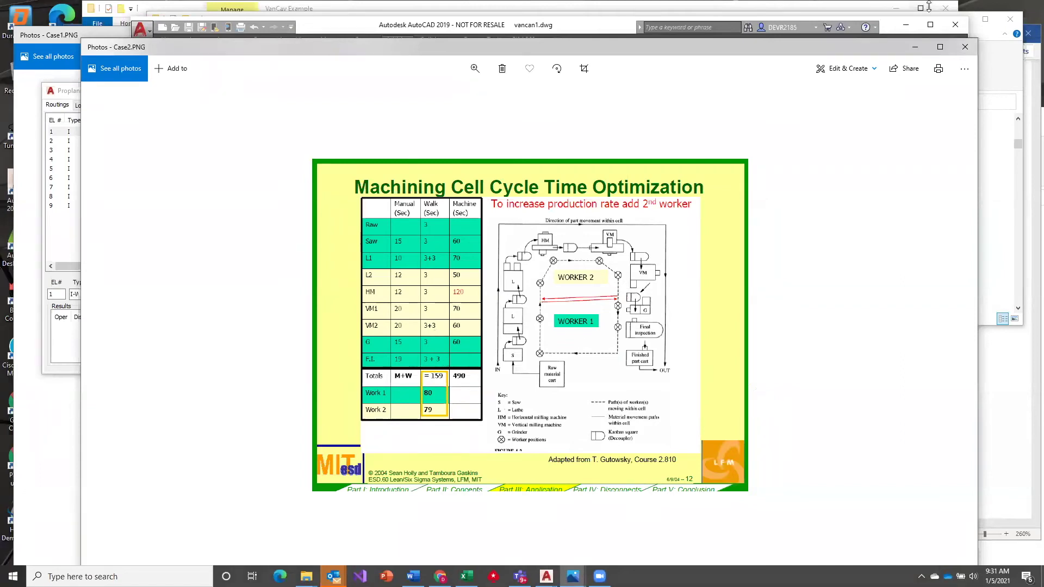
pyautogui.click(917, 48)
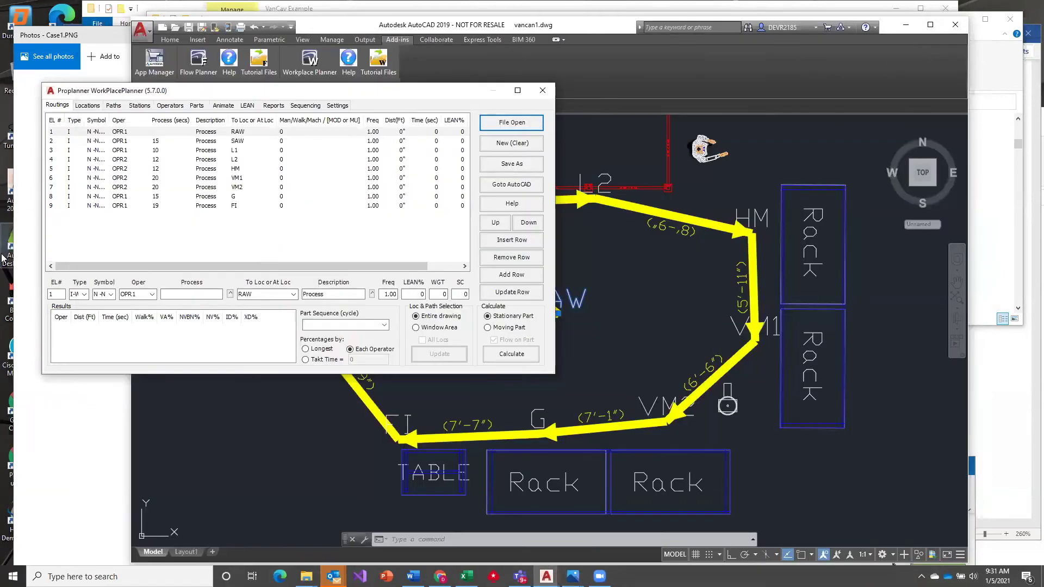
pyautogui.click(85, 133)
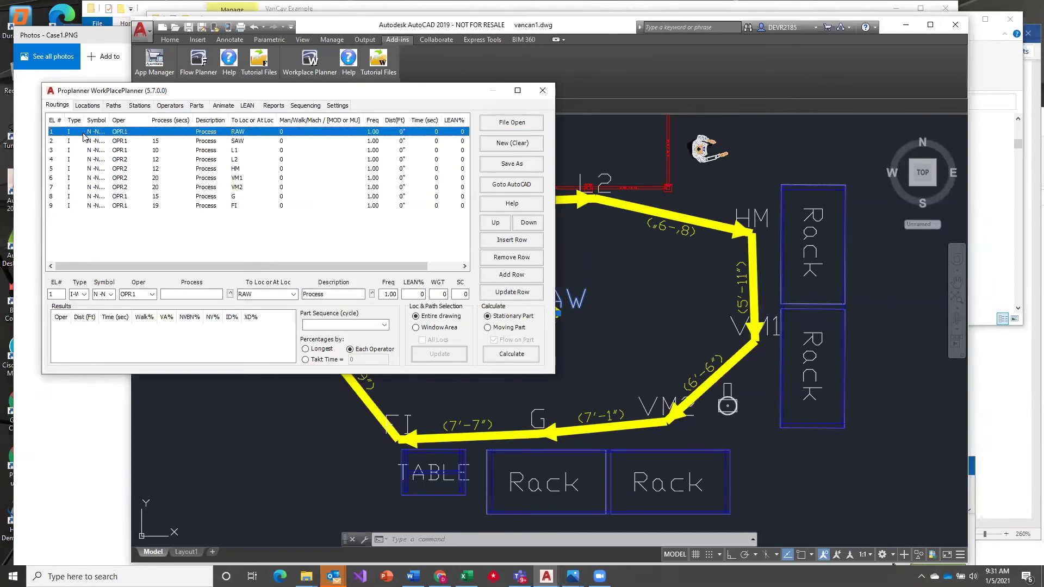
# - Check the operator assigned to each routing element from L1 through G and calculate the two-operator routing
pyautogui.click(130, 152)
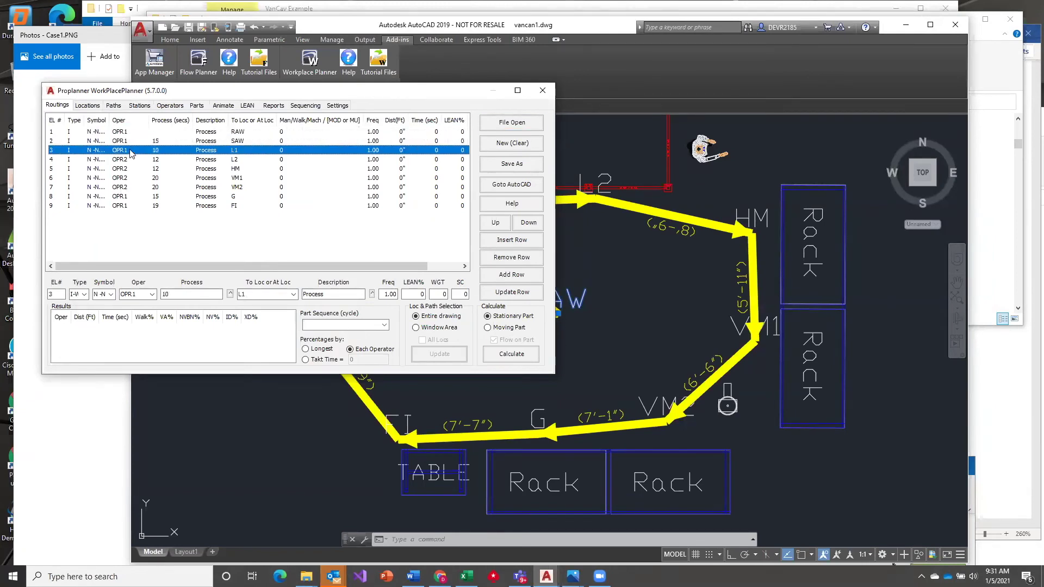
pyautogui.click(129, 159)
pyautogui.click(130, 168)
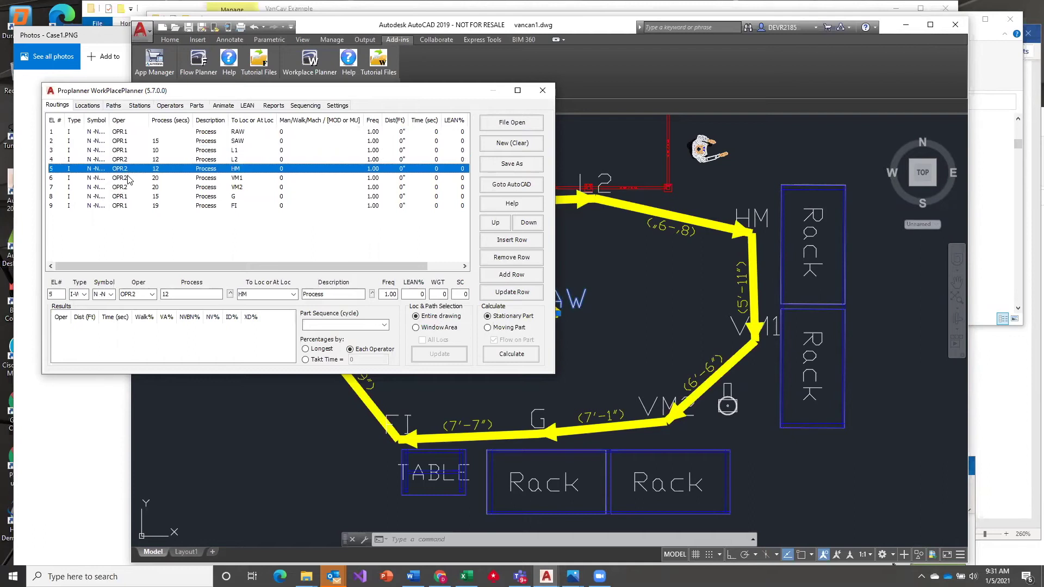
pyautogui.click(129, 178)
pyautogui.click(131, 187)
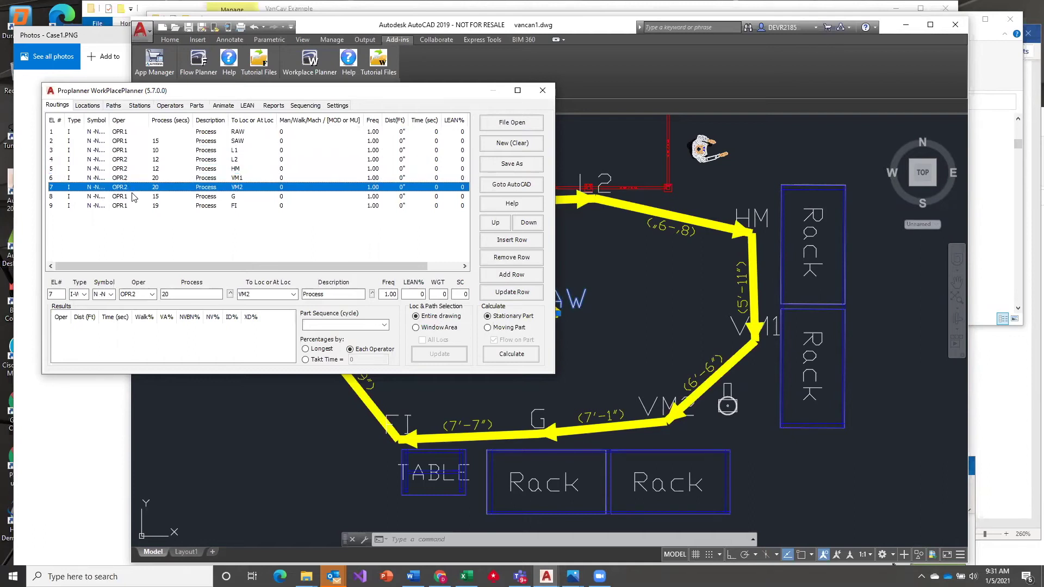
pyautogui.click(132, 196)
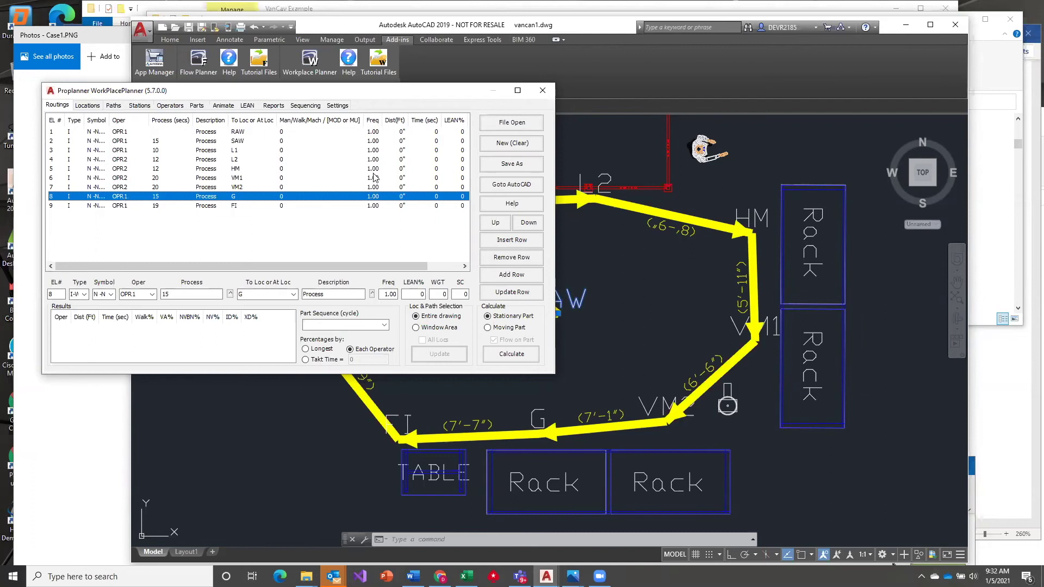
pyautogui.click(521, 354)
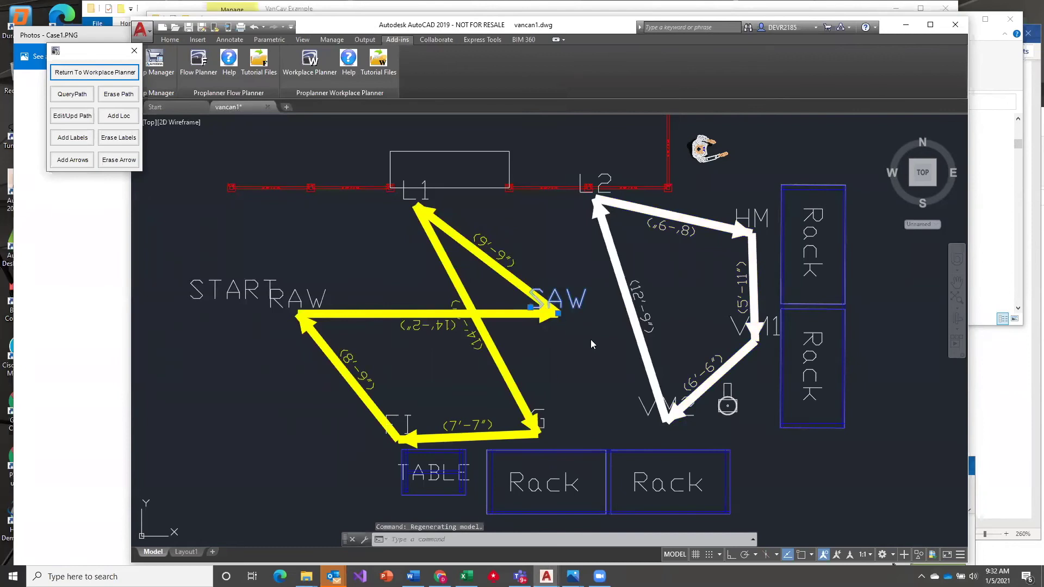
# - Move the SAW location up near the red wall, to the left of L1, and recalculate the routing for the entire drawing
pyautogui.click(558, 314)
pyautogui.click(281, 207)
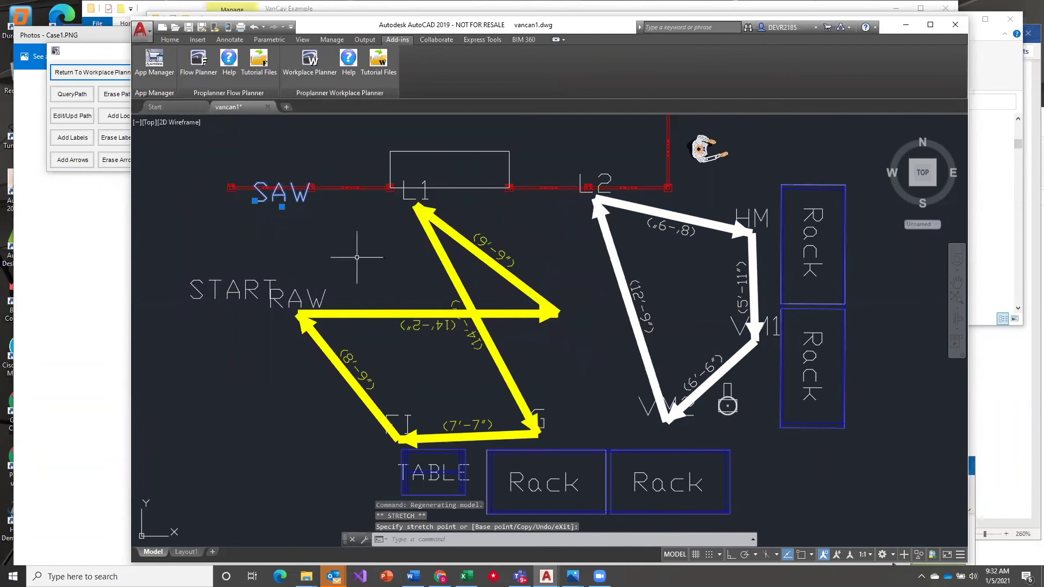
pyautogui.click(120, 82)
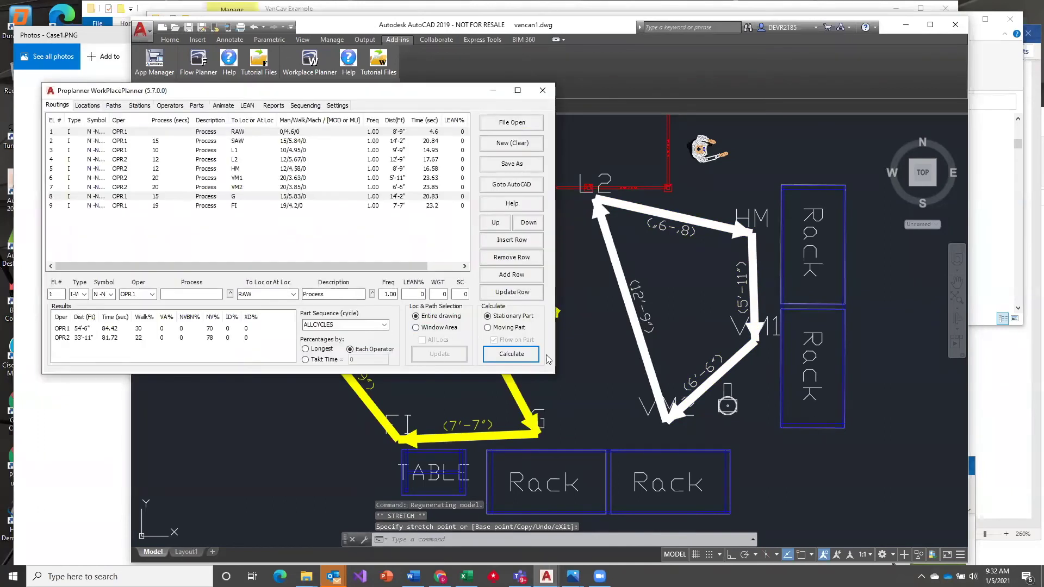
pyautogui.click(513, 352)
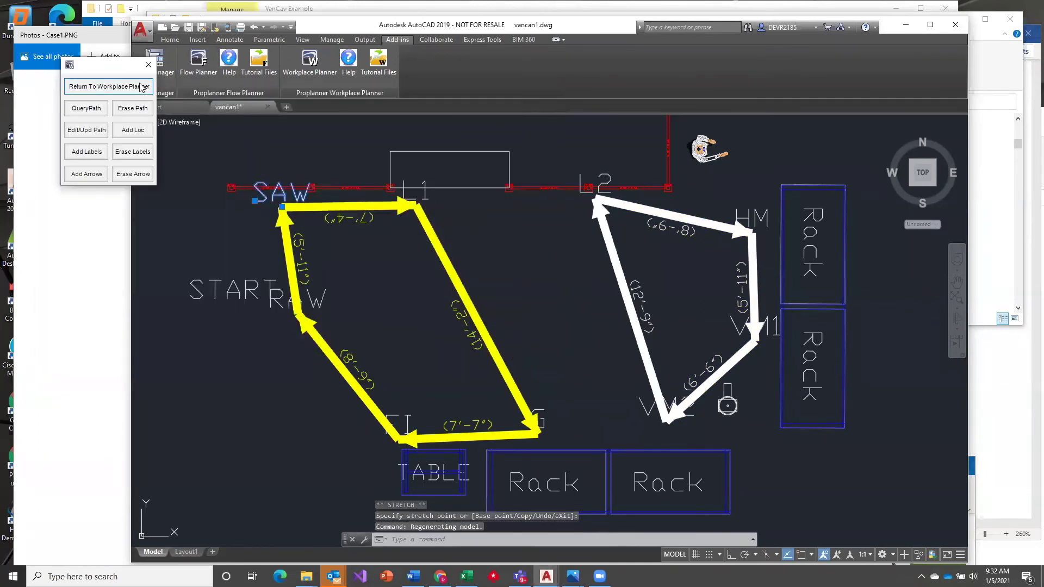
pyautogui.click(140, 86)
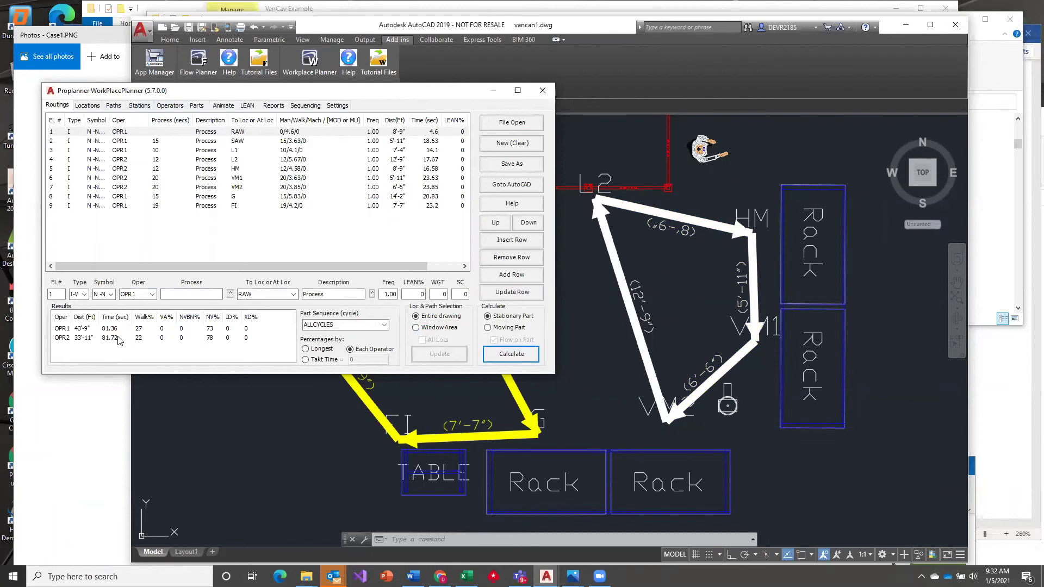
# - Set the process time of routing element 6 at VM1 to 30 seconds and recalculate
pyautogui.click(157, 178)
pyautogui.click(163, 293)
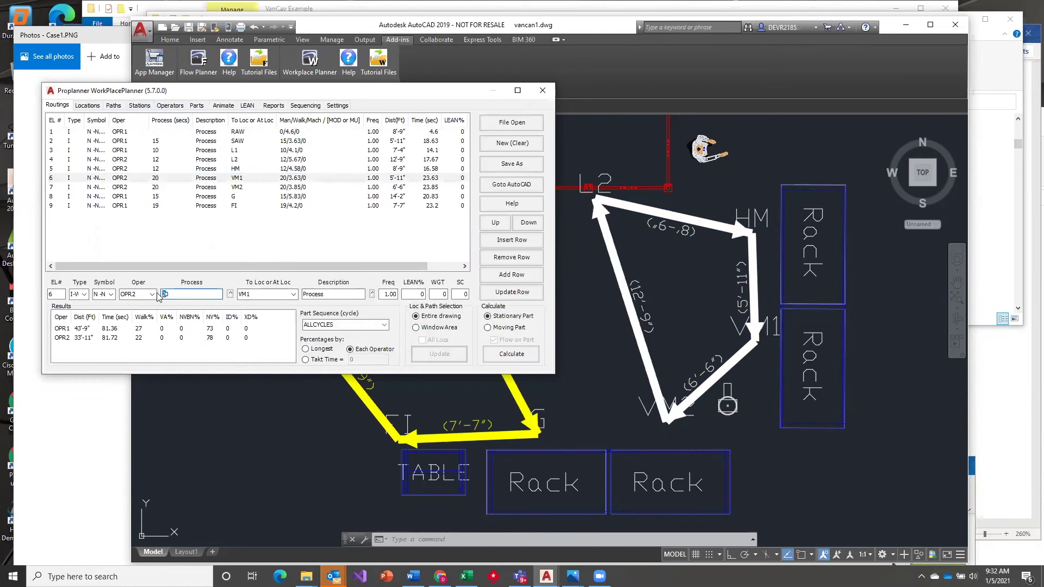
pyautogui.click(514, 294)
pyautogui.click(512, 354)
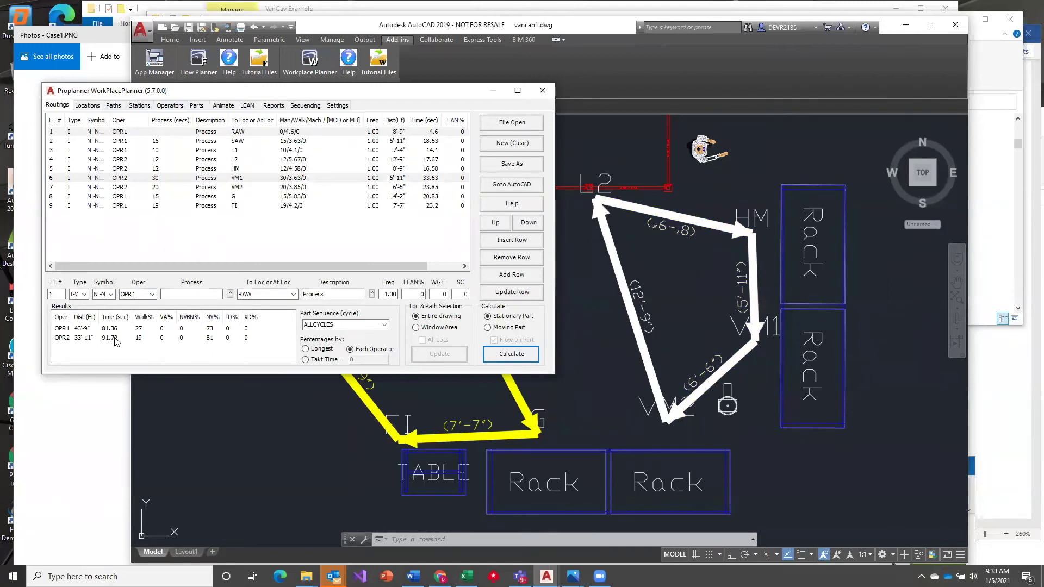
# - Base the result percentages on the longest operator time and recalculate the routing
pyautogui.click(305, 349)
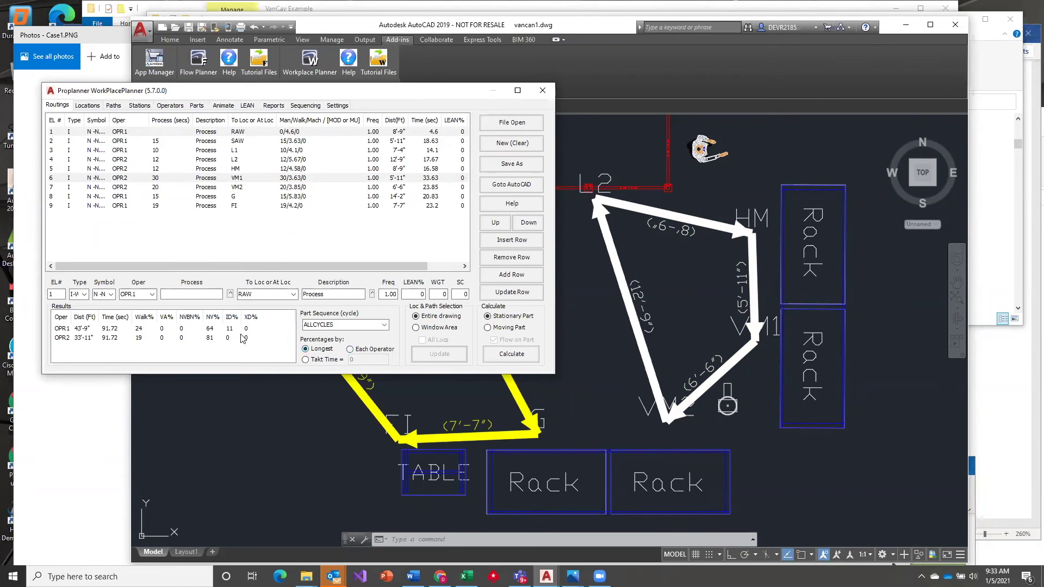
pyautogui.click(506, 356)
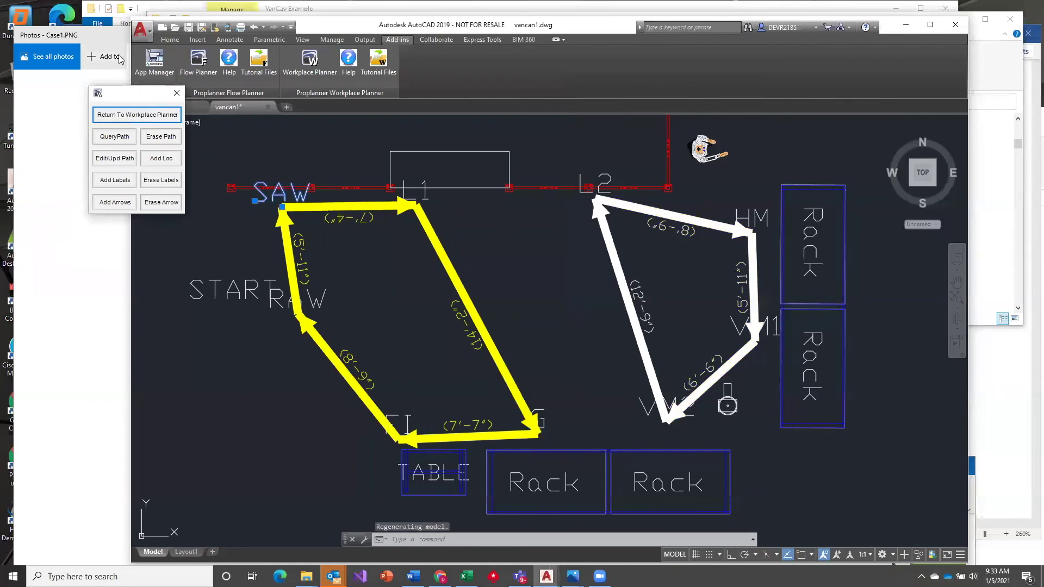
pyautogui.click(145, 118)
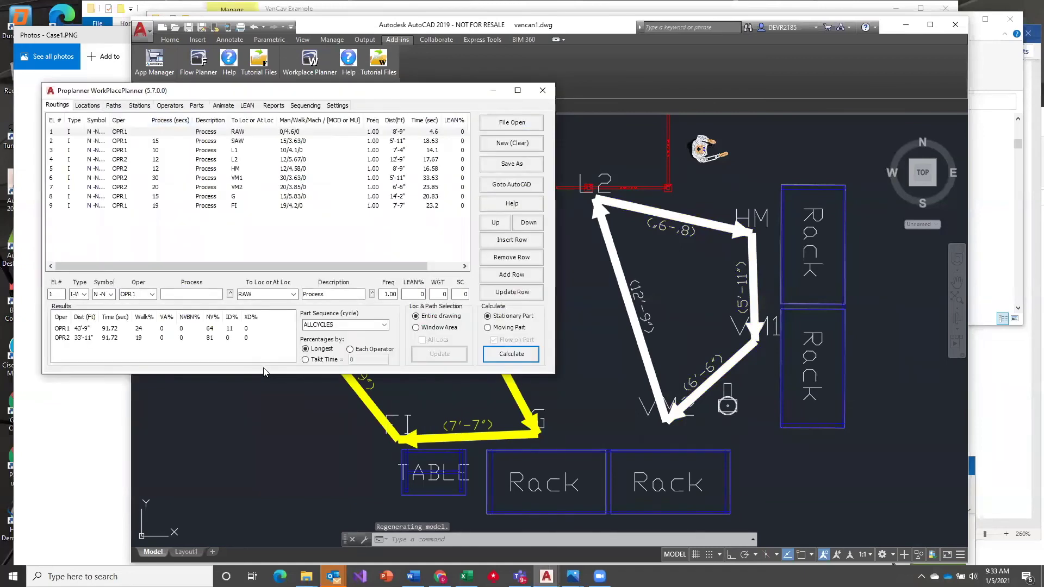
# - Base the result percentages on a takt time of 100 and recalculate the routing
pyautogui.click(336, 359)
pyautogui.press('Tab')
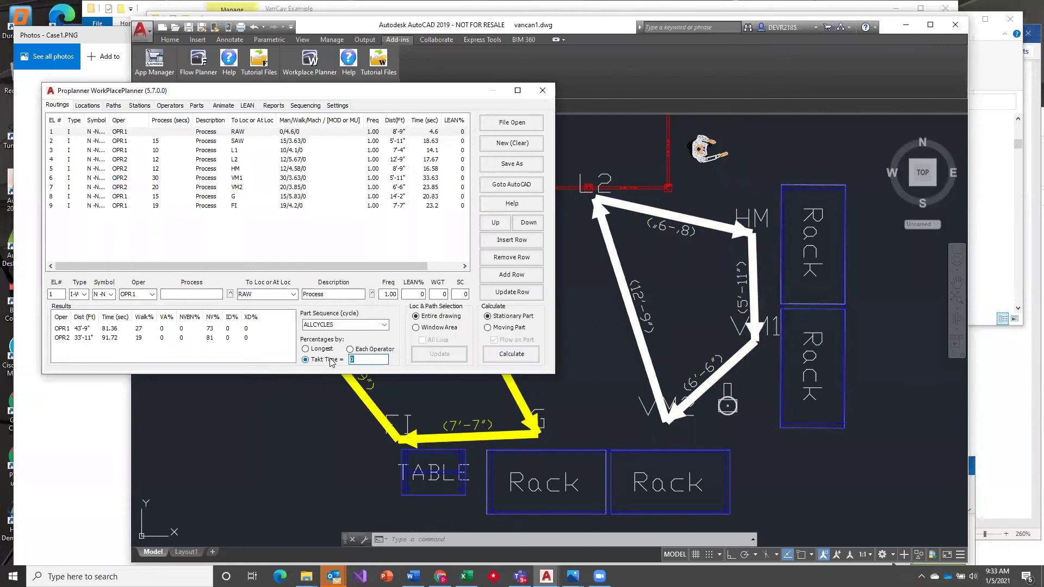
pyautogui.write('0')
pyautogui.click(511, 353)
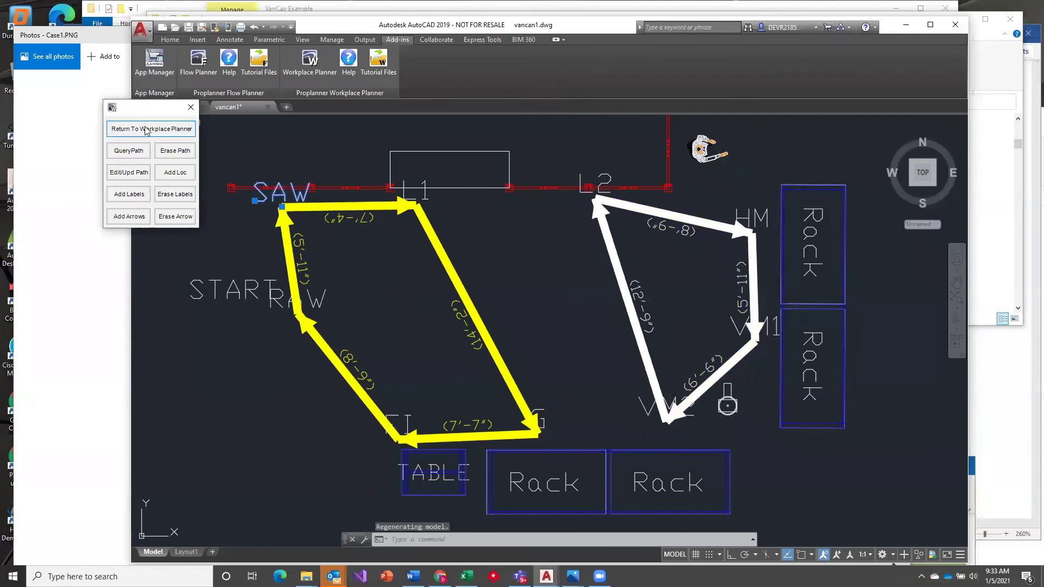
pyautogui.click(146, 130)
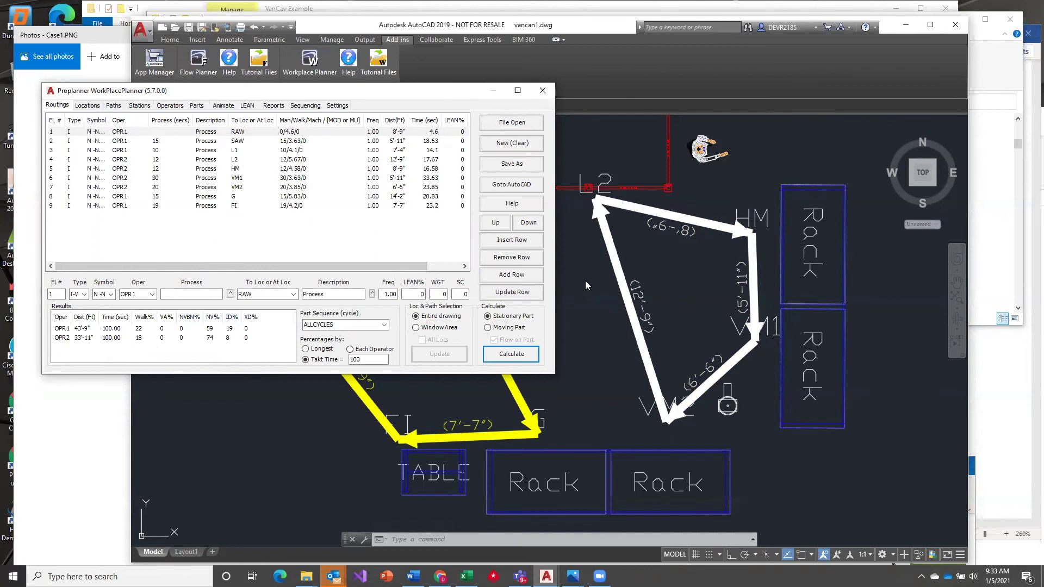
# - Animate both operators along their calculated paths and end the animation
pyautogui.click(224, 104)
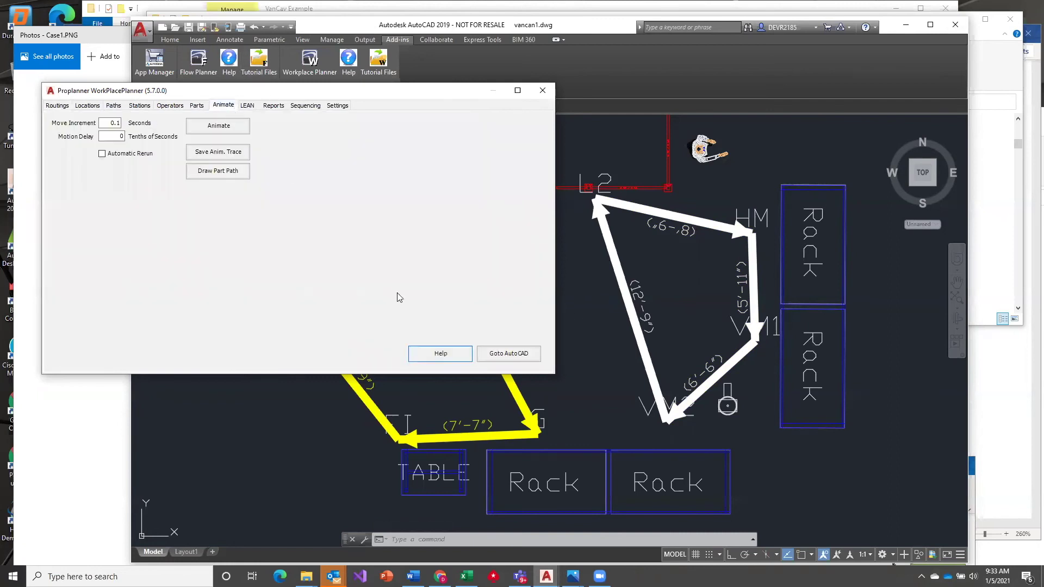
pyautogui.click(509, 354)
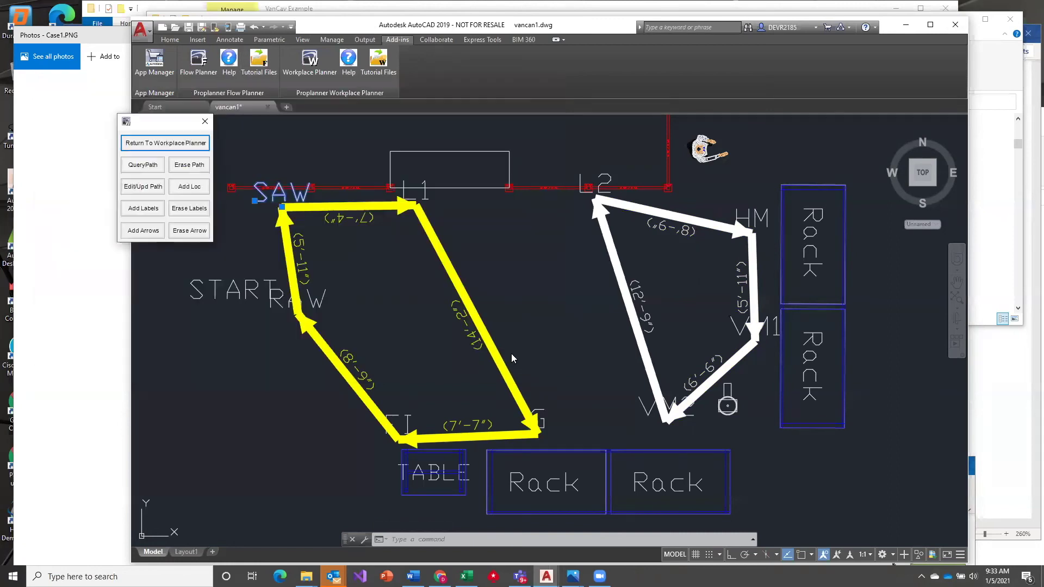
pyautogui.click(193, 143)
pyautogui.click(215, 127)
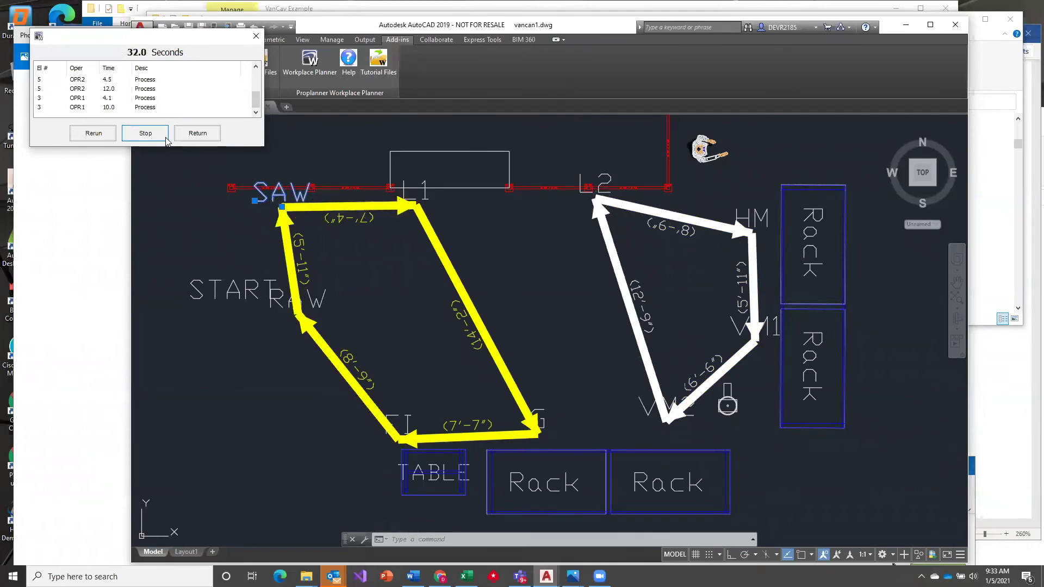
pyautogui.click(185, 134)
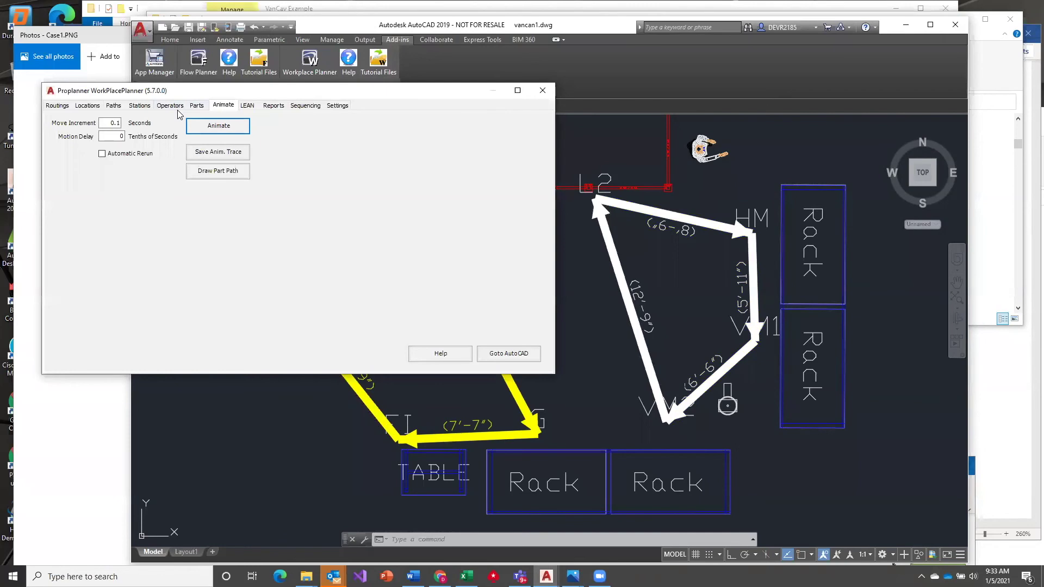
# - Assign the PERSON block to operator OPR2 and update its record
pyautogui.click(177, 106)
pyautogui.click(174, 142)
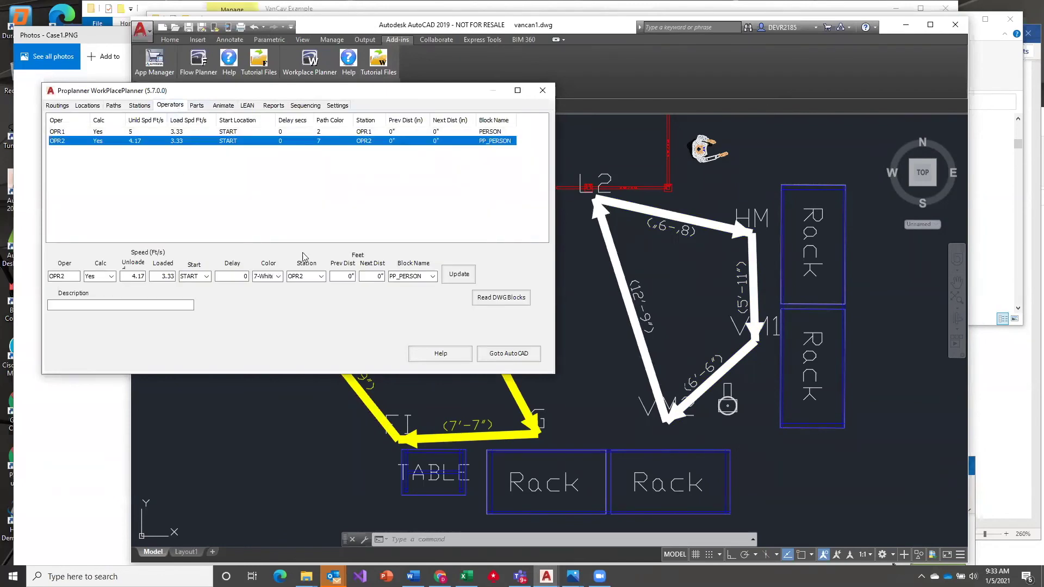
pyautogui.click(432, 276)
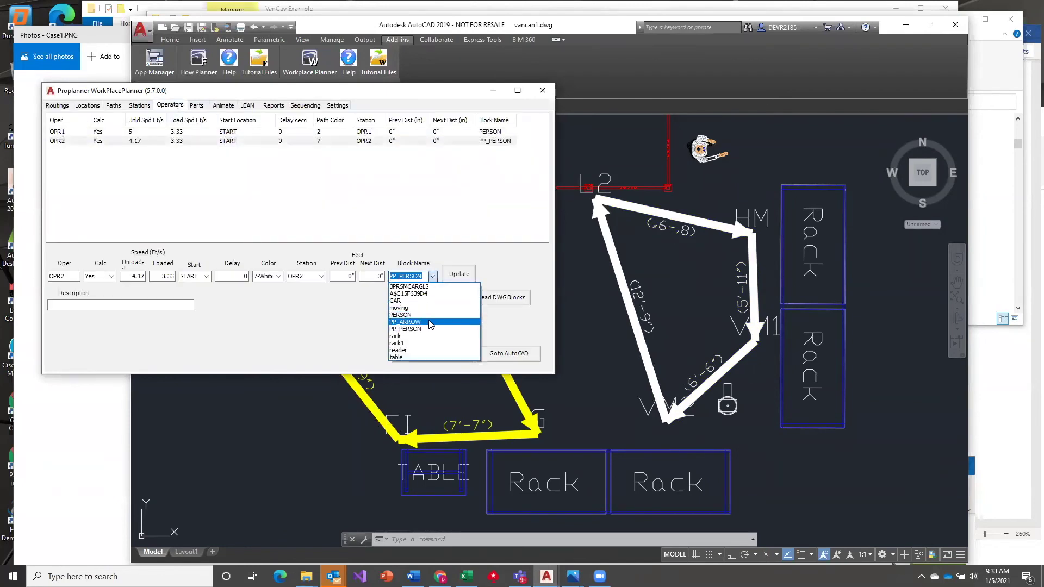
pyautogui.click(430, 315)
pyautogui.click(459, 274)
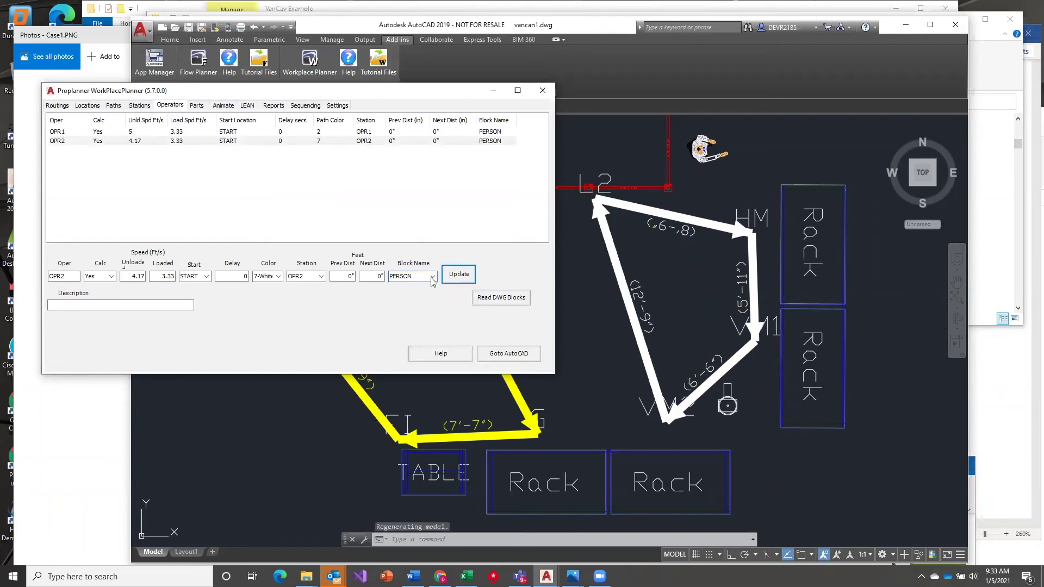
# - Recalculate the routing with the new OPR2 block, animate both operators and end the animation
pyautogui.click(57, 105)
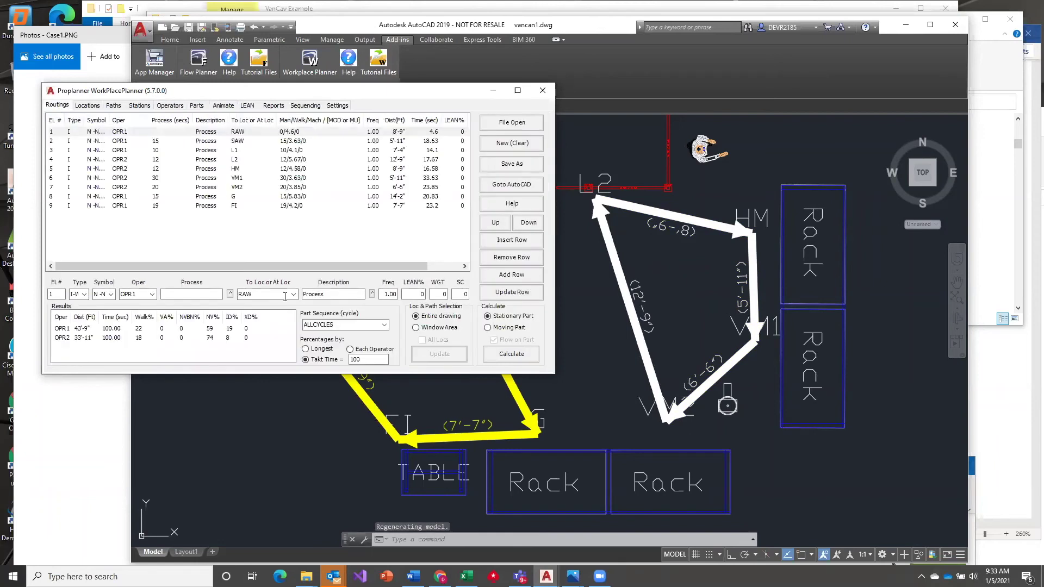
pyautogui.click(498, 354)
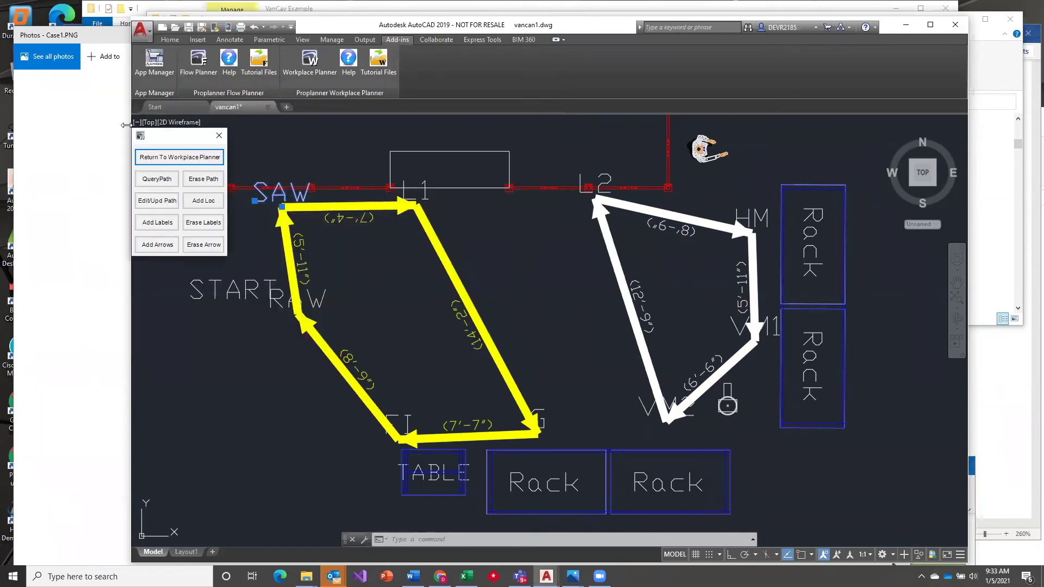
pyautogui.click(180, 157)
pyautogui.click(223, 105)
pyautogui.click(234, 129)
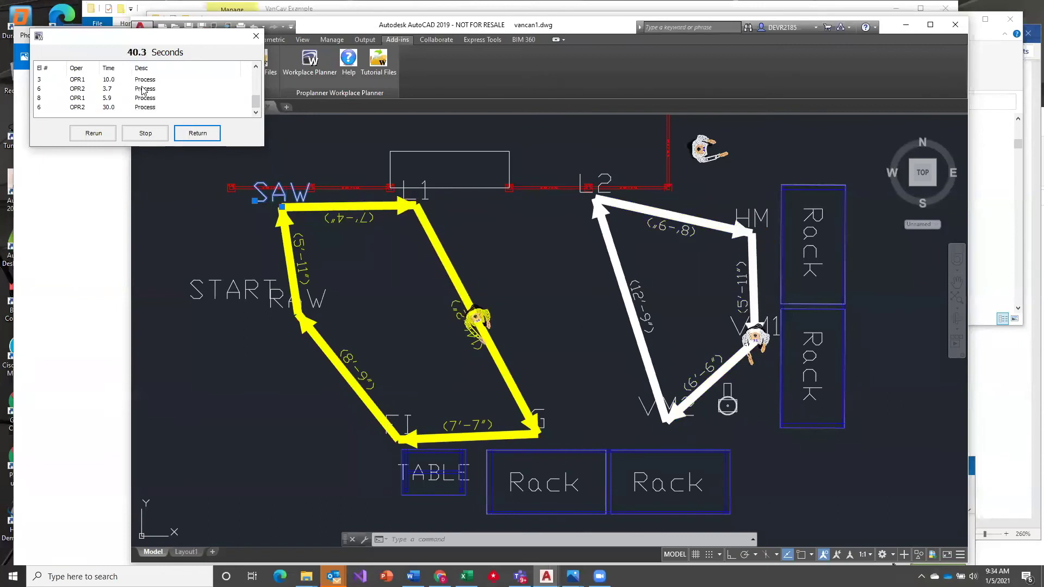
pyautogui.click(197, 134)
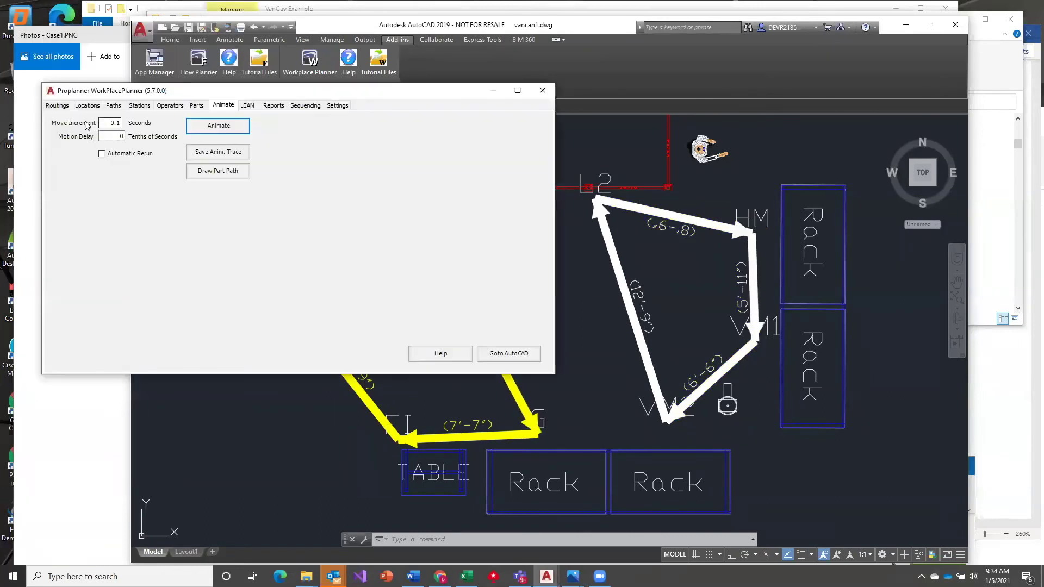
# - Review how routing elements 1 through 6 are divided between OPR1 and OPR2, including the handover at L2
pyautogui.click(63, 106)
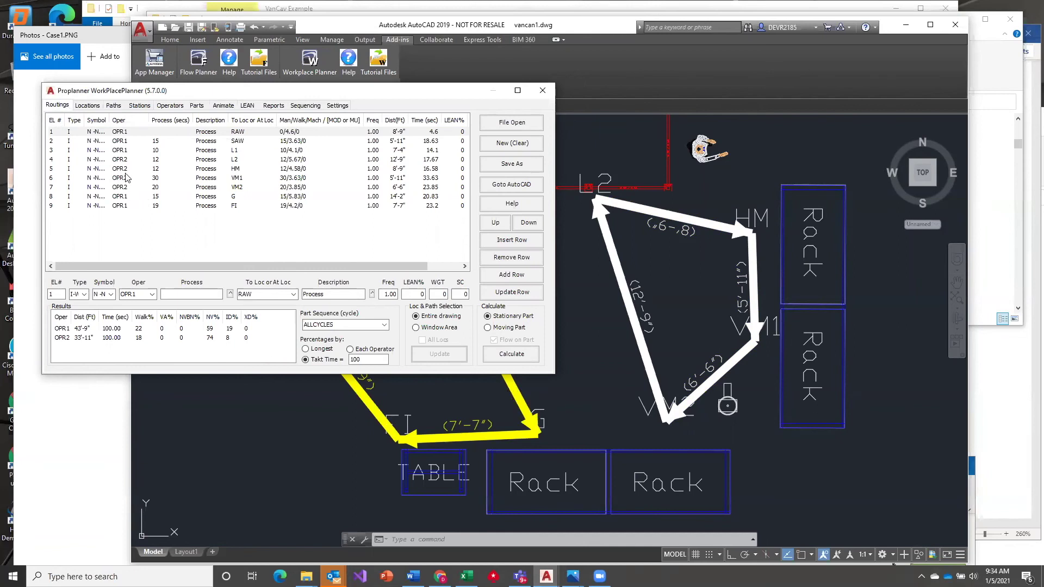
pyautogui.click(123, 140)
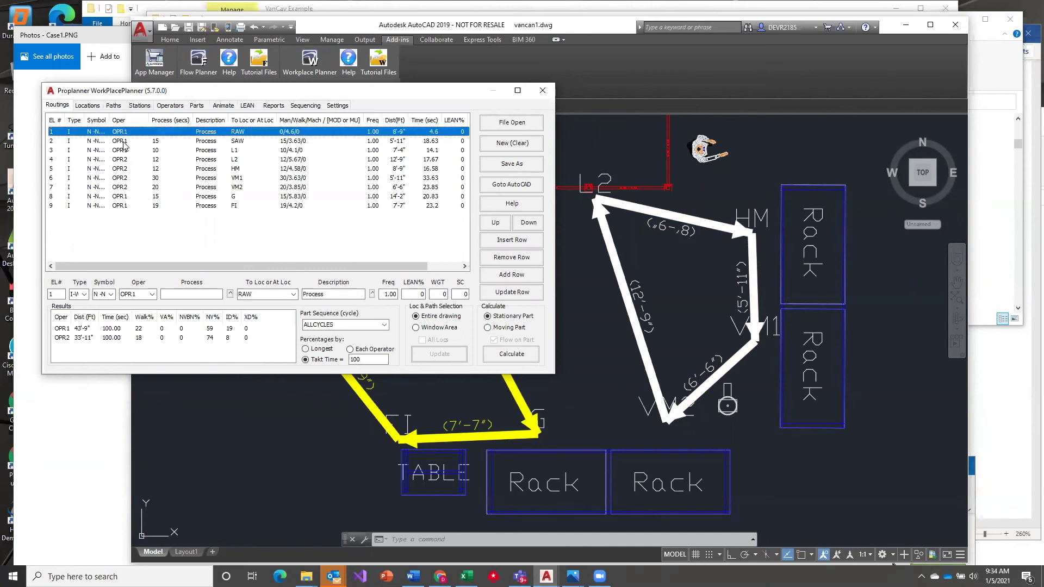
pyautogui.click(126, 150)
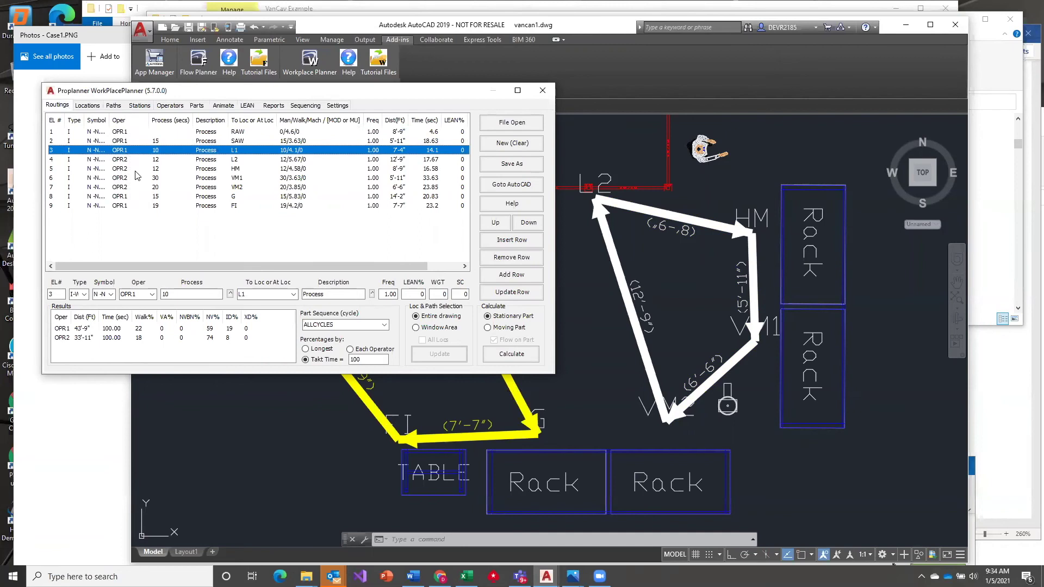
pyautogui.click(129, 159)
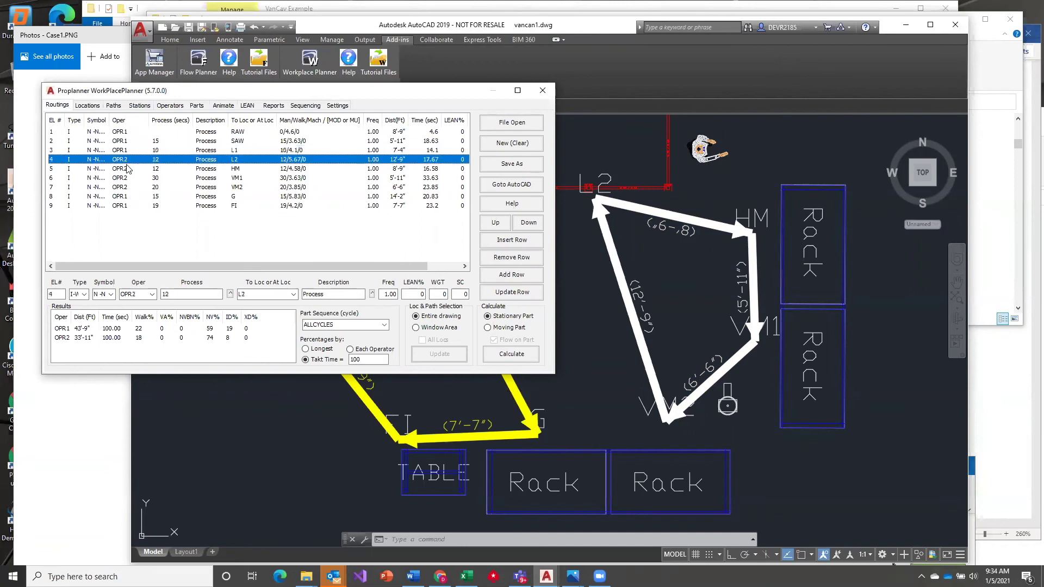
pyautogui.click(125, 168)
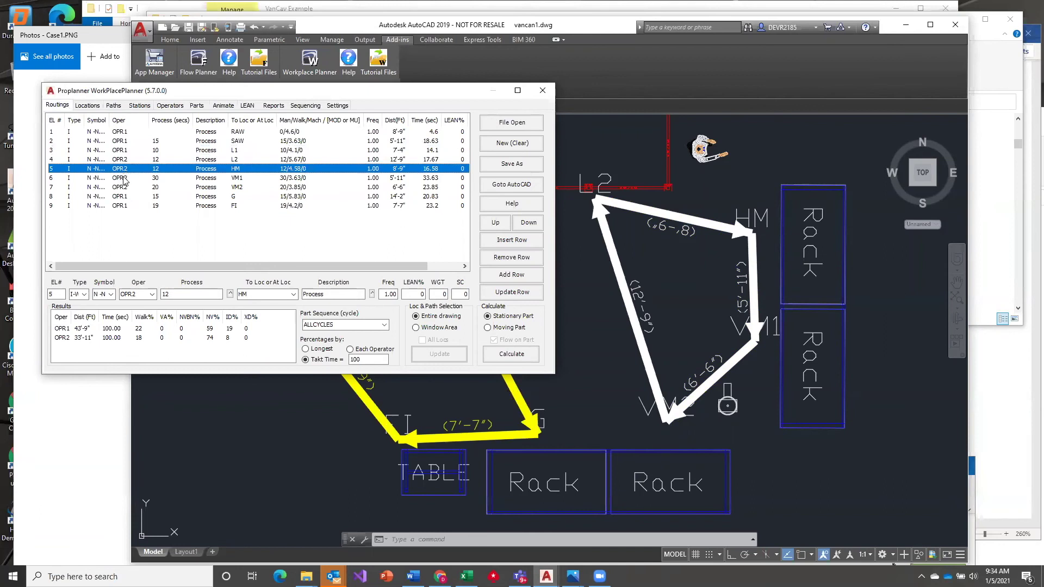
pyautogui.click(125, 177)
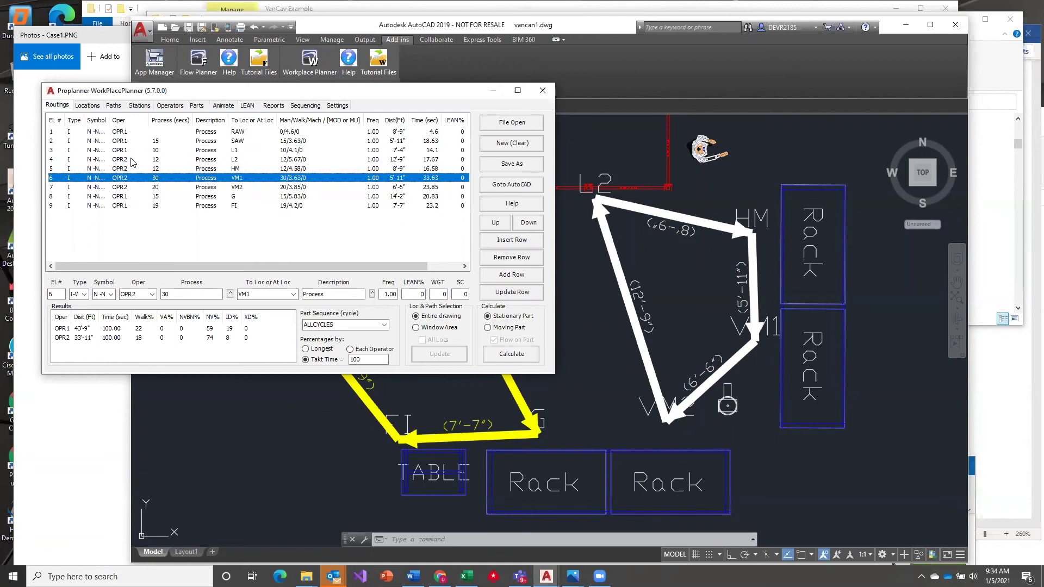
pyautogui.click(132, 160)
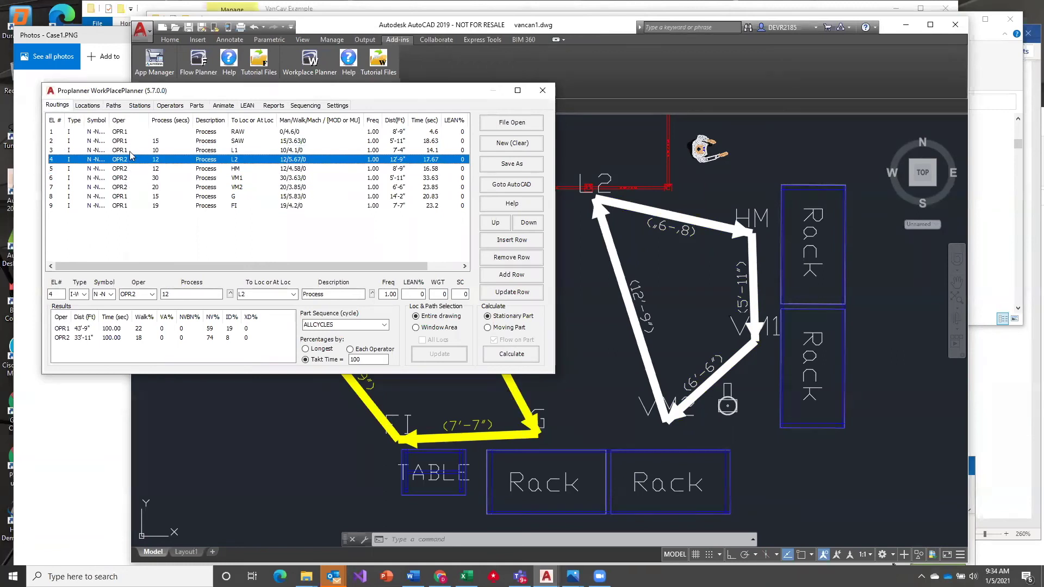
# - Examine the handover in the routing between element 7 at VM2 by OPR2 and element 8 at G by OPR1
pyautogui.click(129, 188)
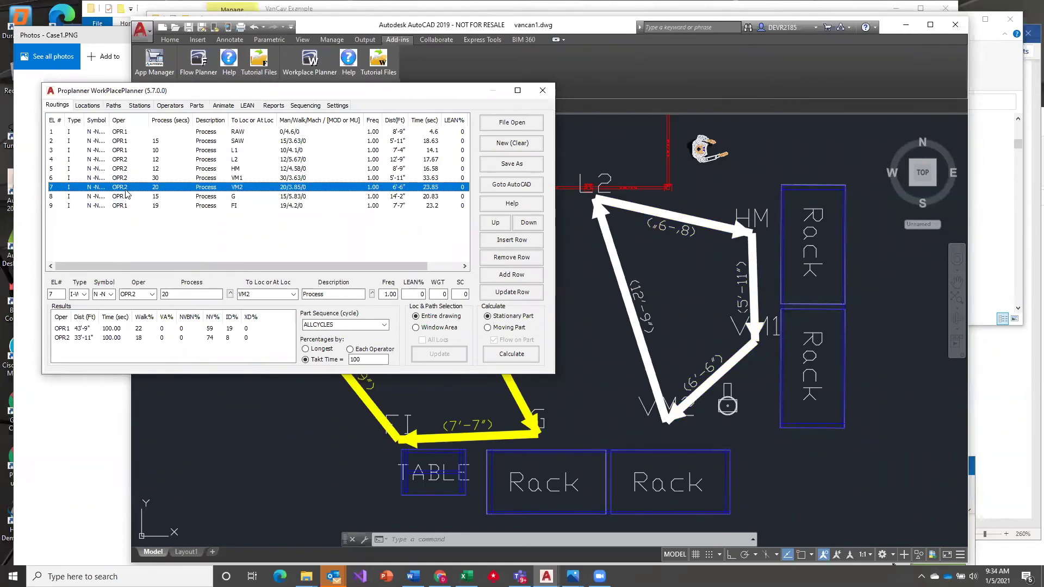
pyautogui.click(127, 198)
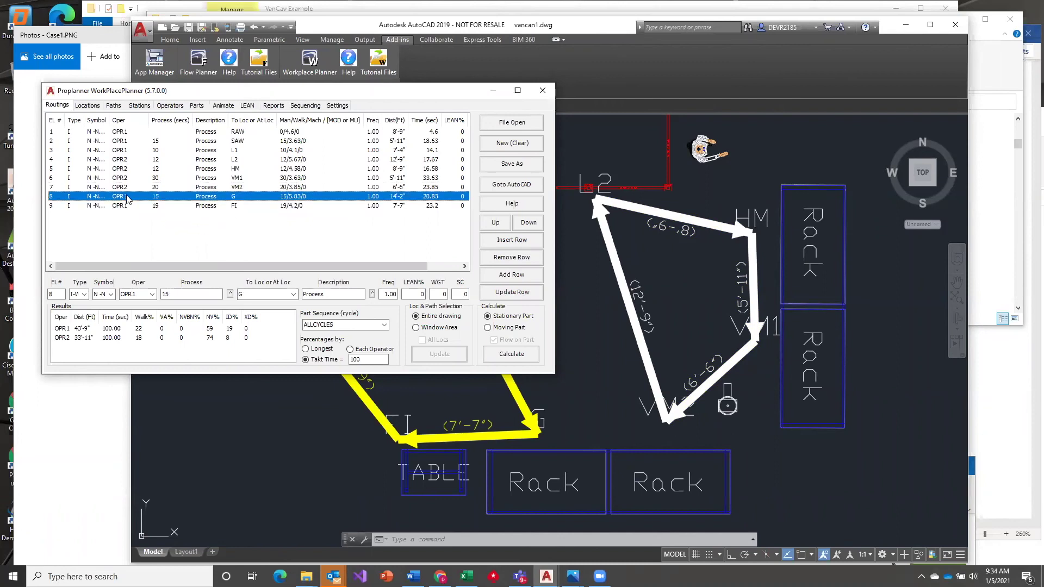
pyautogui.click(125, 187)
pyautogui.click(126, 194)
pyautogui.click(125, 188)
pyautogui.click(126, 194)
pyautogui.click(124, 188)
pyautogui.click(124, 194)
pyautogui.click(126, 187)
pyautogui.click(126, 195)
pyautogui.click(126, 188)
pyautogui.click(127, 194)
pyautogui.click(126, 188)
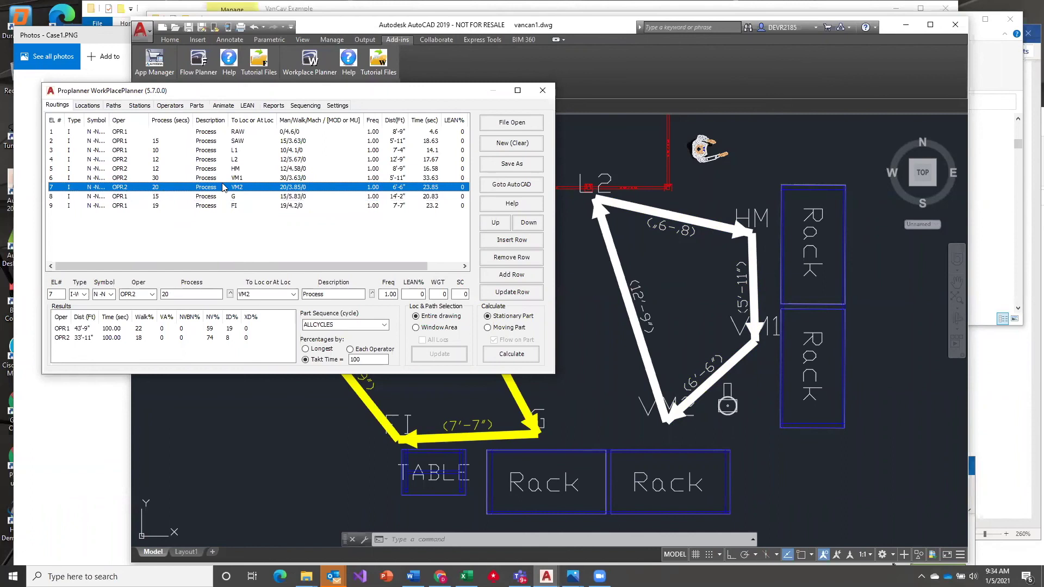
pyautogui.click(124, 196)
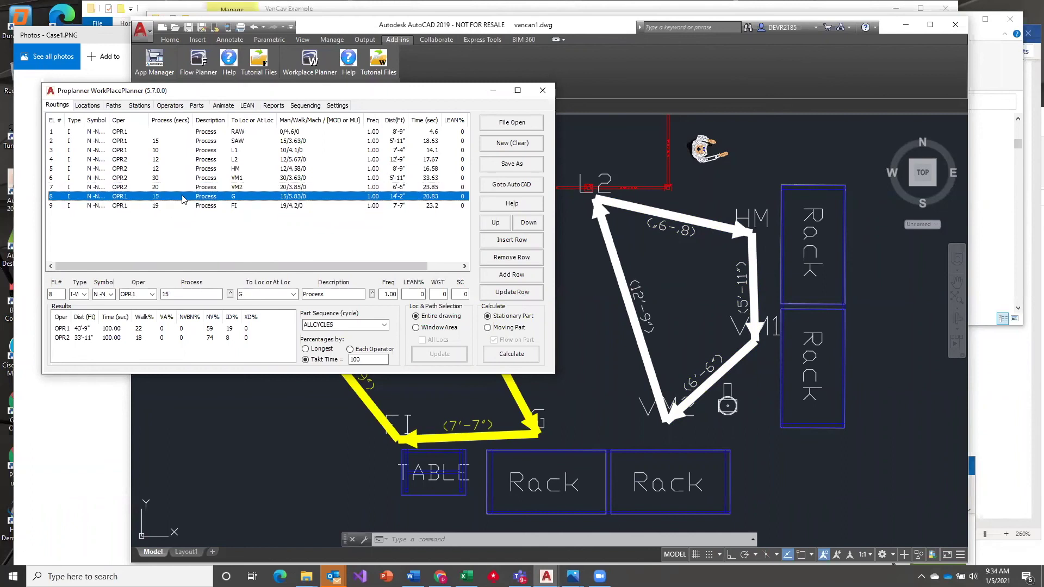
pyautogui.click(123, 187)
pyautogui.click(123, 198)
pyautogui.click(123, 191)
pyautogui.click(119, 197)
# - Insert a Synchronize Operators row for OPR2 with OPR1 before element 7 and recalculate the routing
pyautogui.click(119, 188)
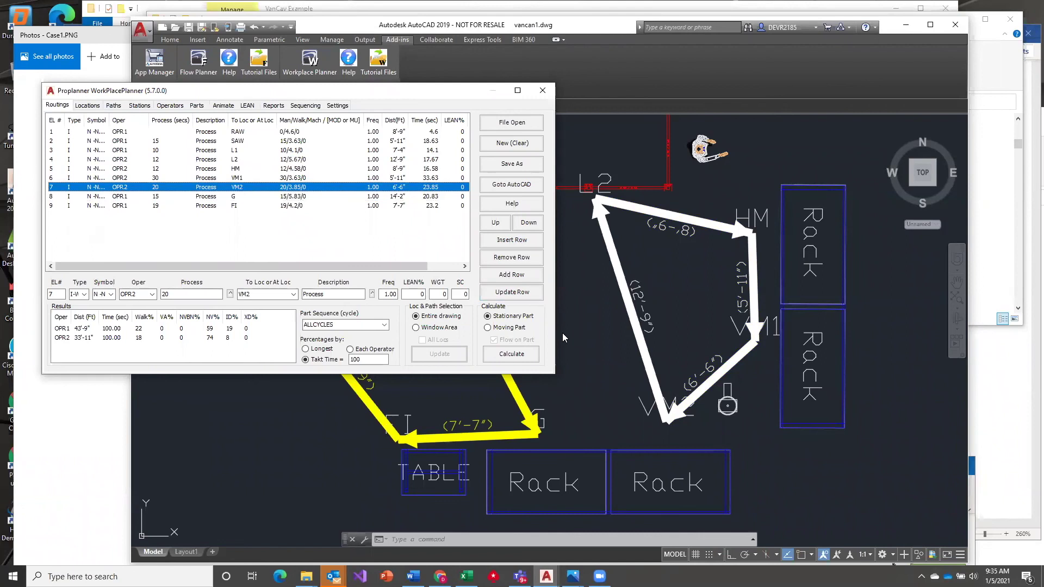
pyautogui.click(525, 247)
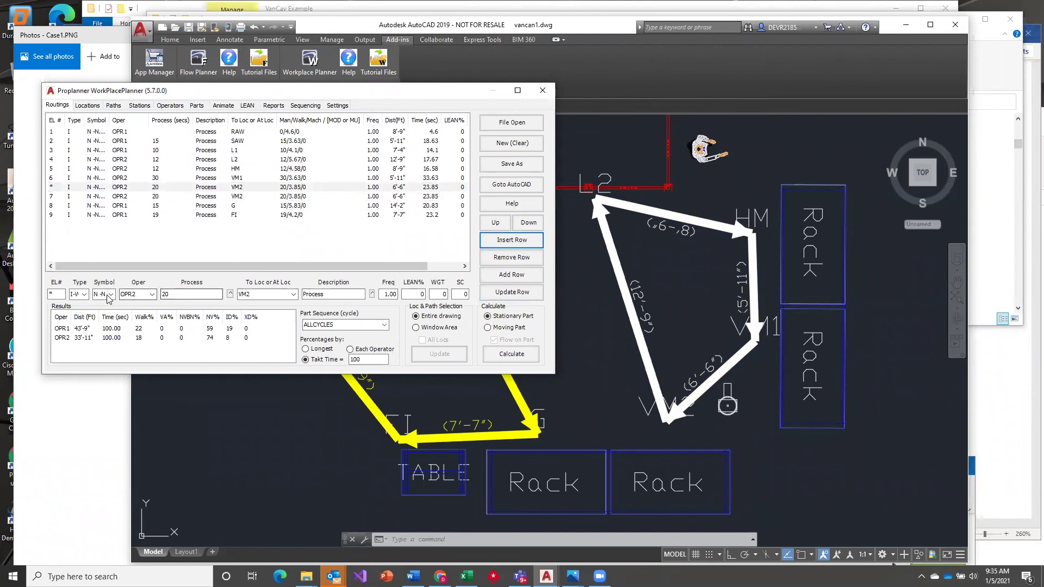
pyautogui.click(85, 294)
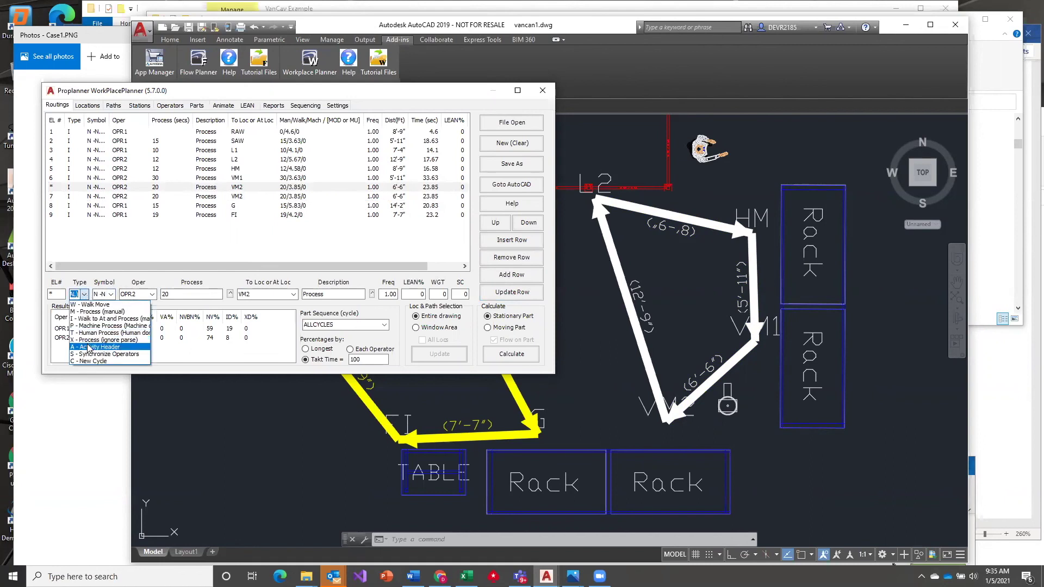
pyautogui.click(101, 354)
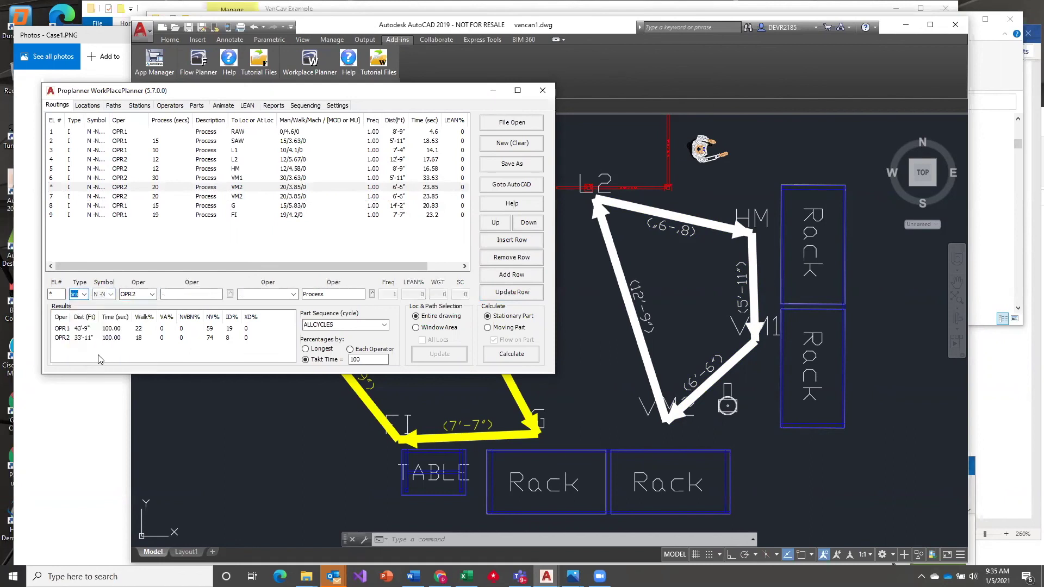
pyautogui.click(185, 297)
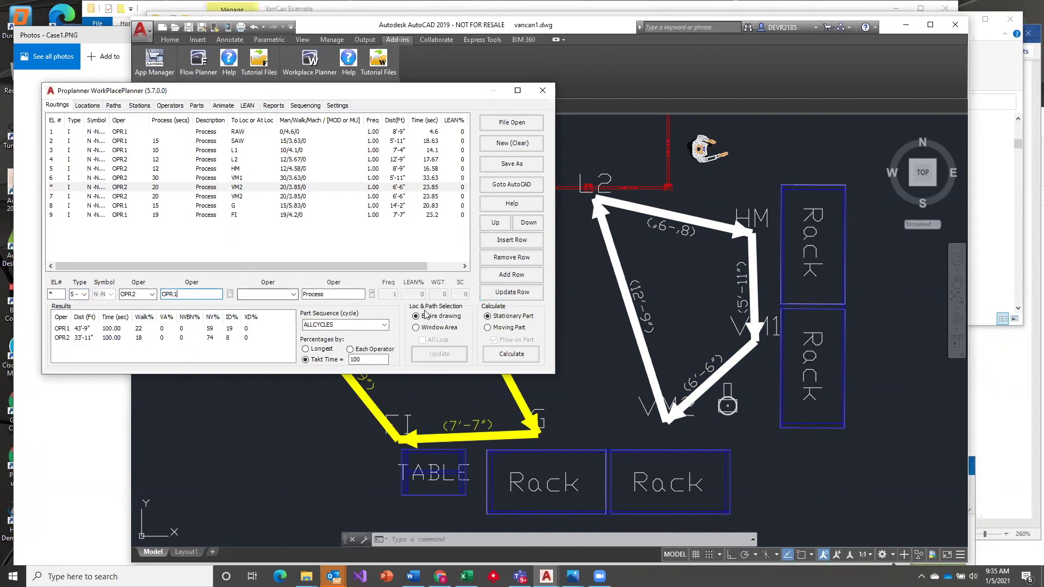
pyautogui.click(528, 294)
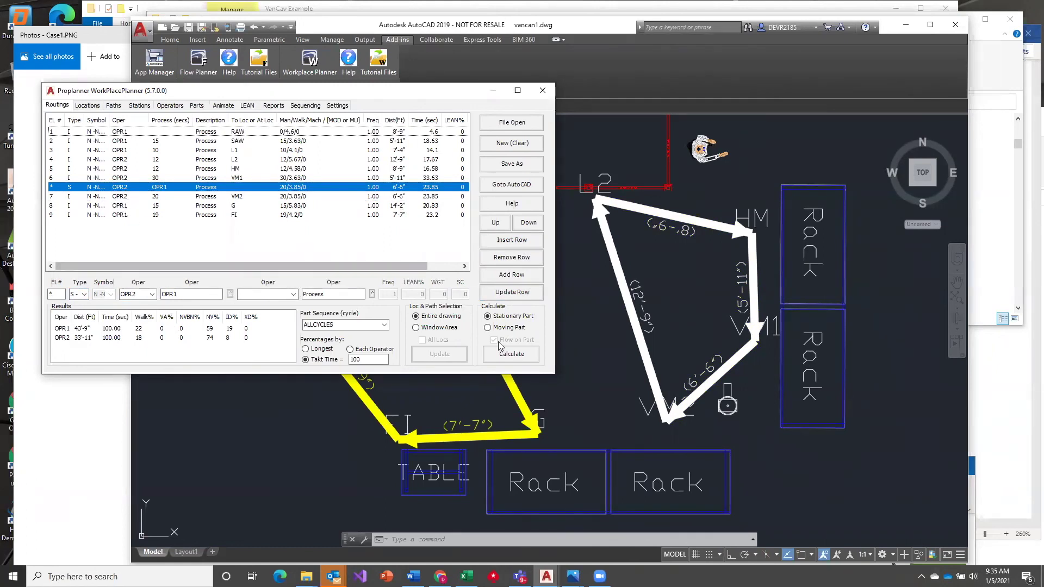
pyautogui.click(515, 356)
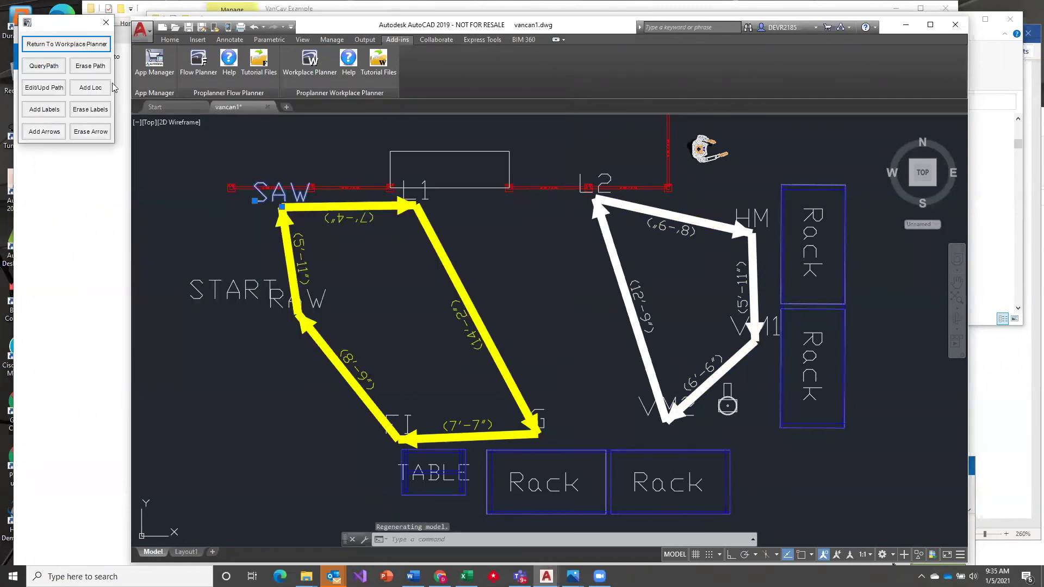
pyautogui.click(67, 44)
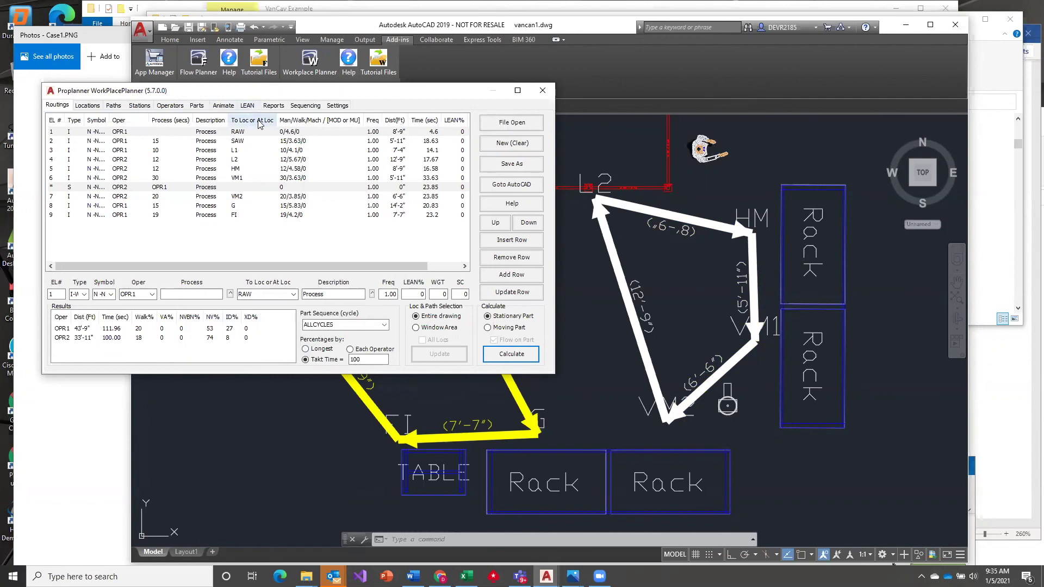
# - Animate both operators along their synchronized routing and end the animation
pyautogui.click(222, 106)
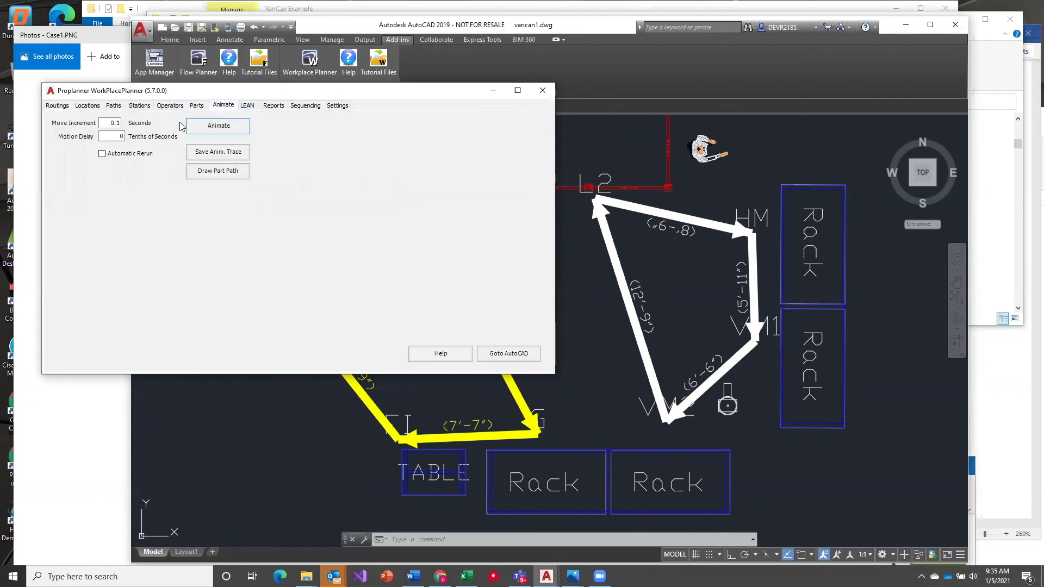
pyautogui.click(58, 106)
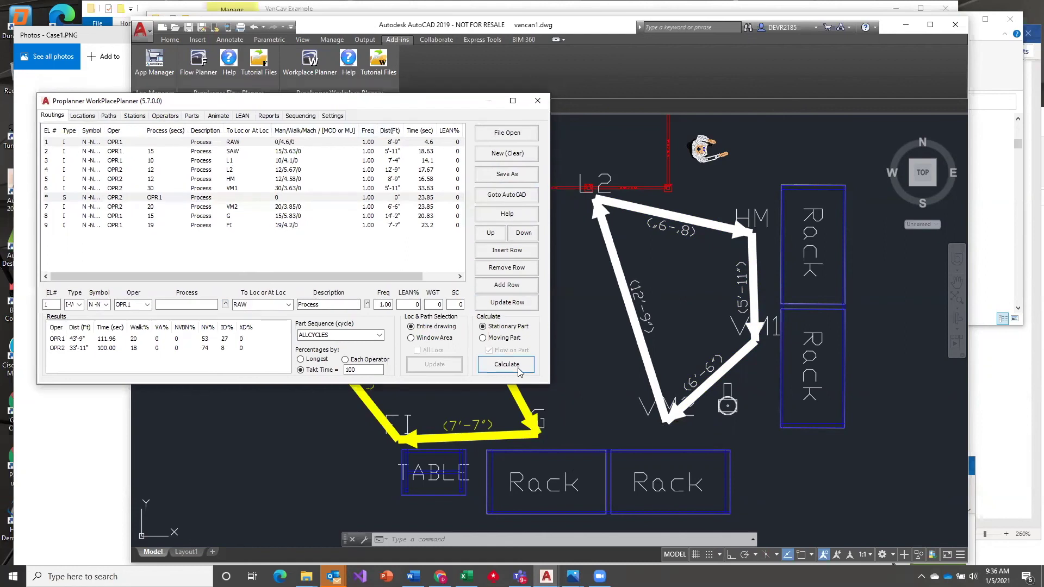
pyautogui.click(217, 116)
pyautogui.click(201, 134)
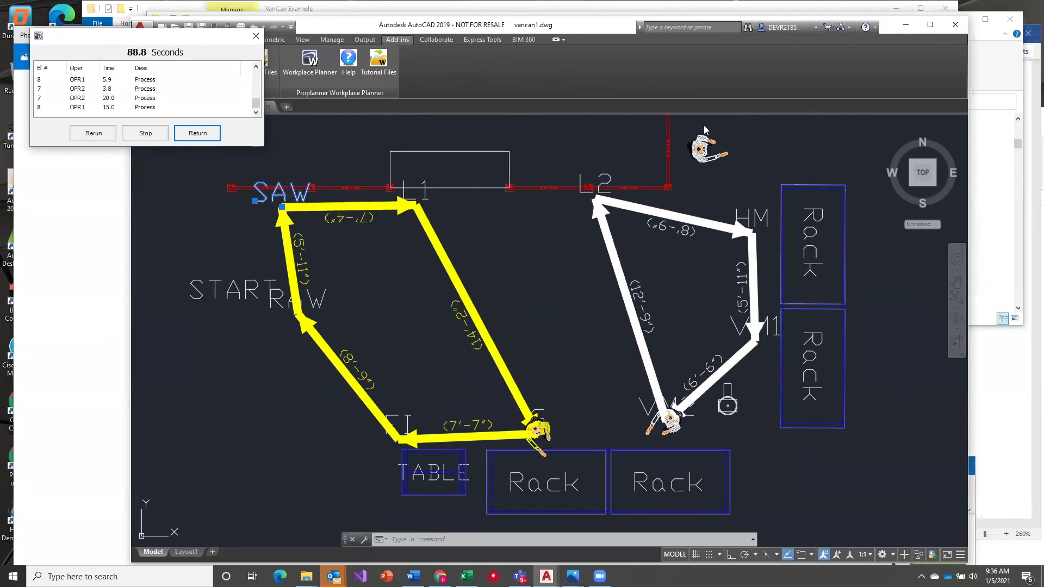
pyautogui.click(207, 137)
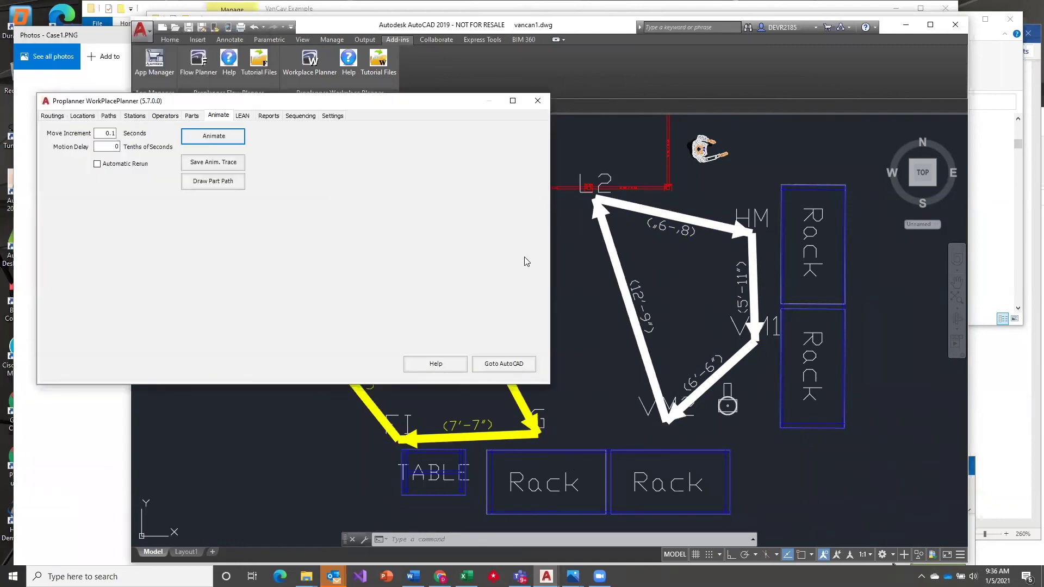